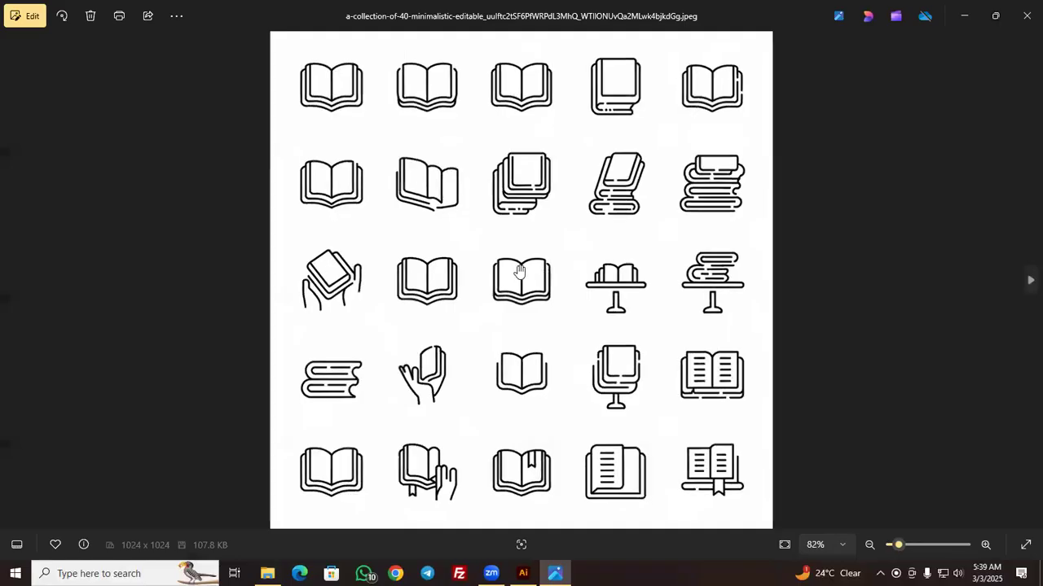
# Examine the first sheet of outline book icons up close
pyautogui.moveTo(525, 252); pyautogui.dragTo(523, 326)
pyautogui.scroll(-2, 527, 295)
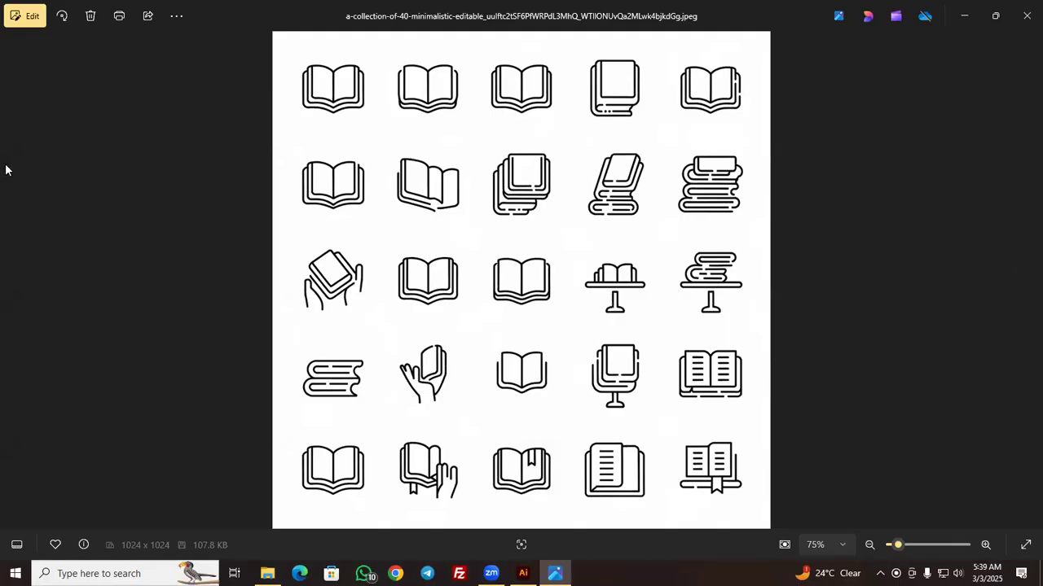
pyautogui.doubleClick(581, 287)
pyautogui.moveTo(552, 176); pyautogui.dragTo(591, 248)
pyautogui.doubleClick(589, 236)
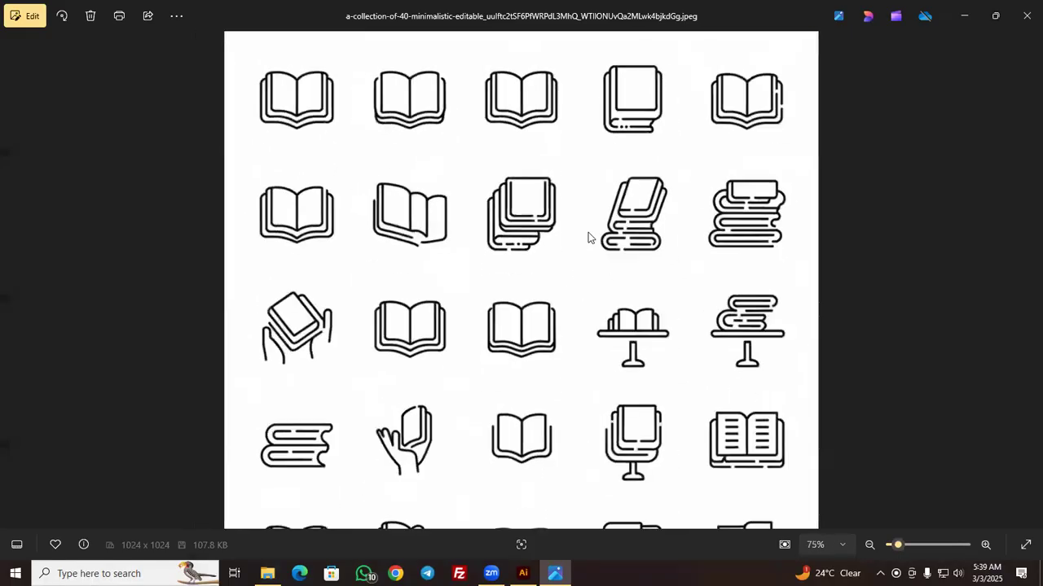
# Browse the following icon sheets and examine the coloured office and furniture set and the outline set with grey accents
pyautogui.click(1025, 276)
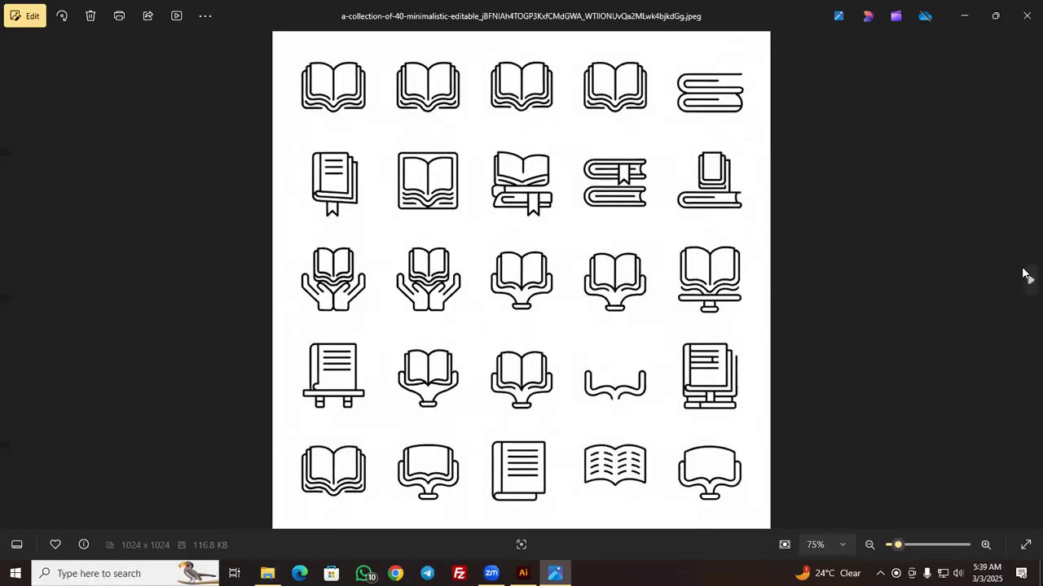
pyautogui.click(1024, 275)
pyautogui.click(1025, 276)
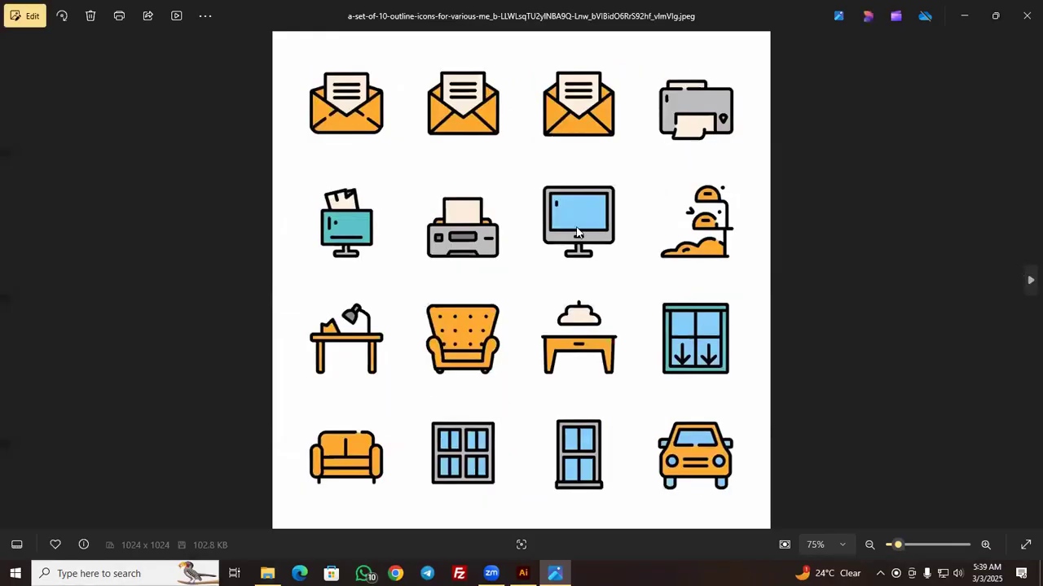
pyautogui.scroll(2, 392, 167)
pyautogui.scroll(-2, 391, 167)
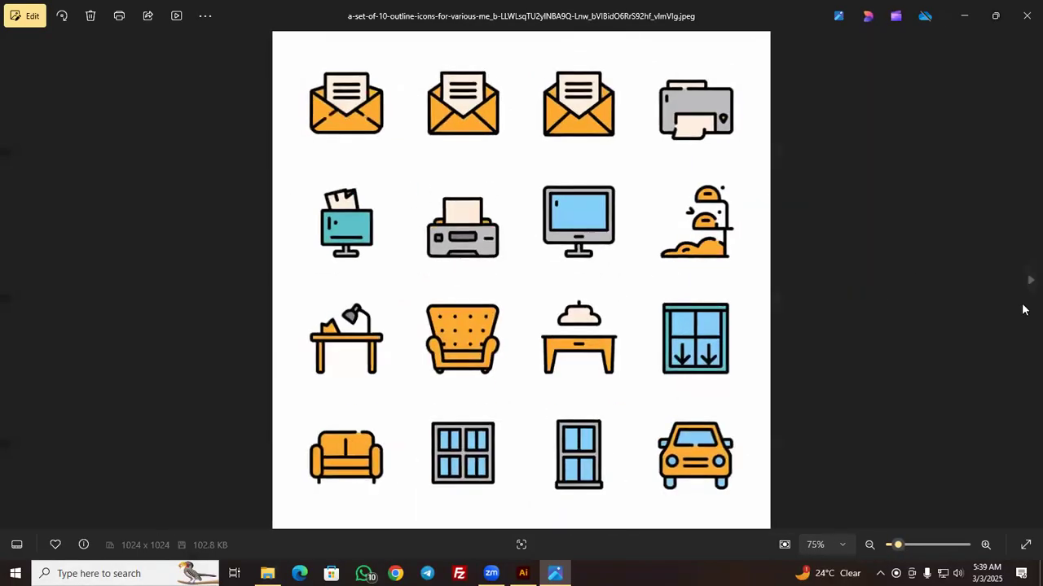
pyautogui.click(1025, 294)
pyautogui.scroll(3, 533, 255)
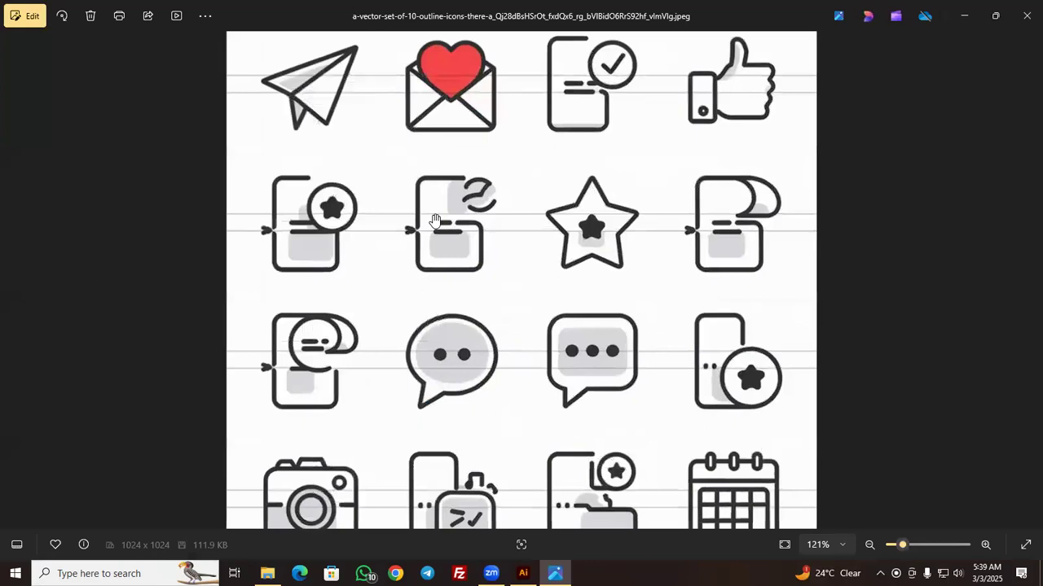
pyautogui.moveTo(533, 255); pyautogui.dragTo(575, 359)
pyautogui.scroll(2, 577, 349)
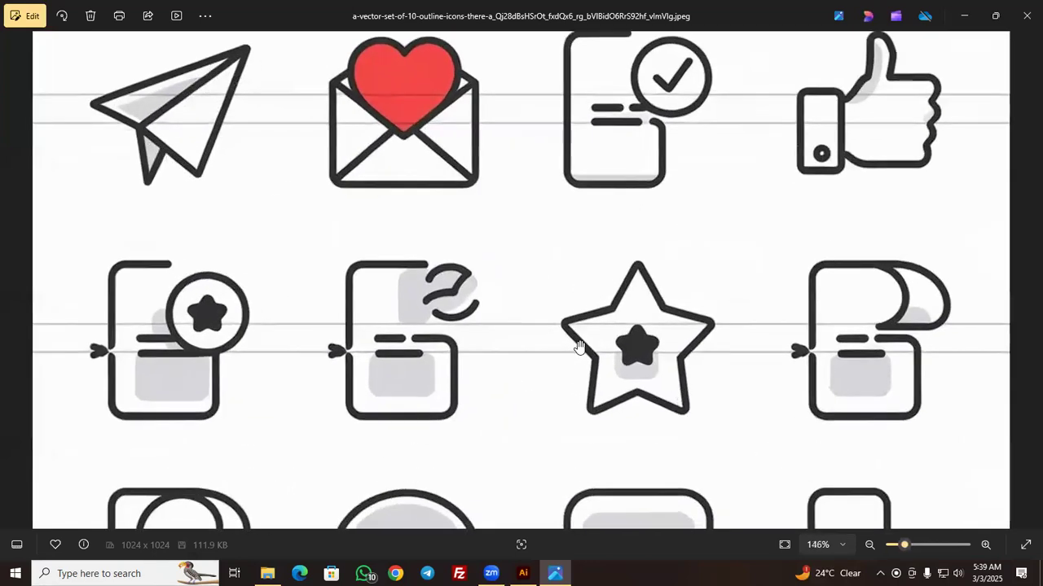
pyautogui.scroll(-5, 580, 348)
# View the remaining icon sheets through to the WhatsApp image of device silhouettes, and close the image viewer
pyautogui.click(1026, 282)
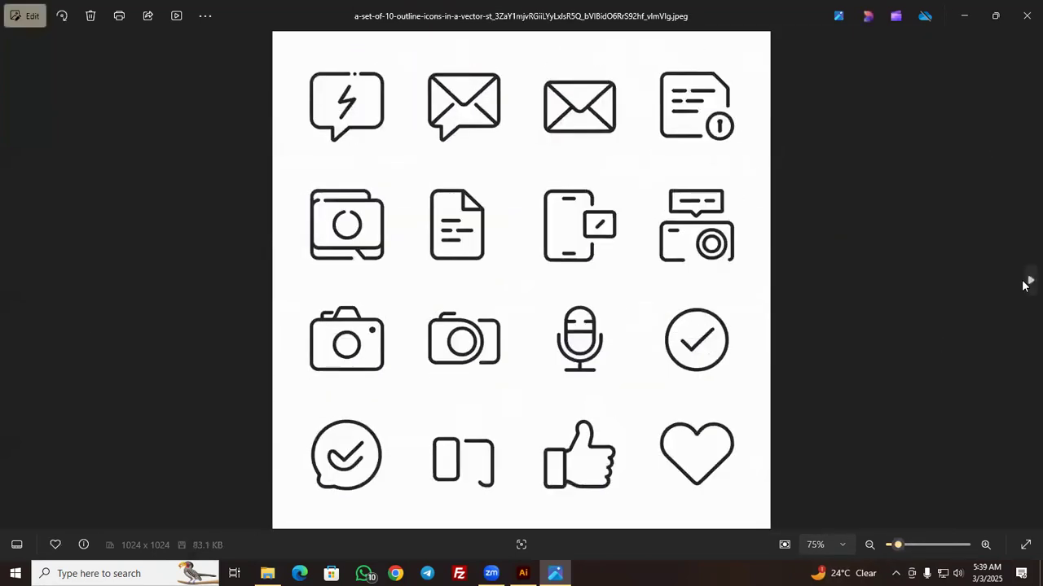
pyautogui.click(1027, 282)
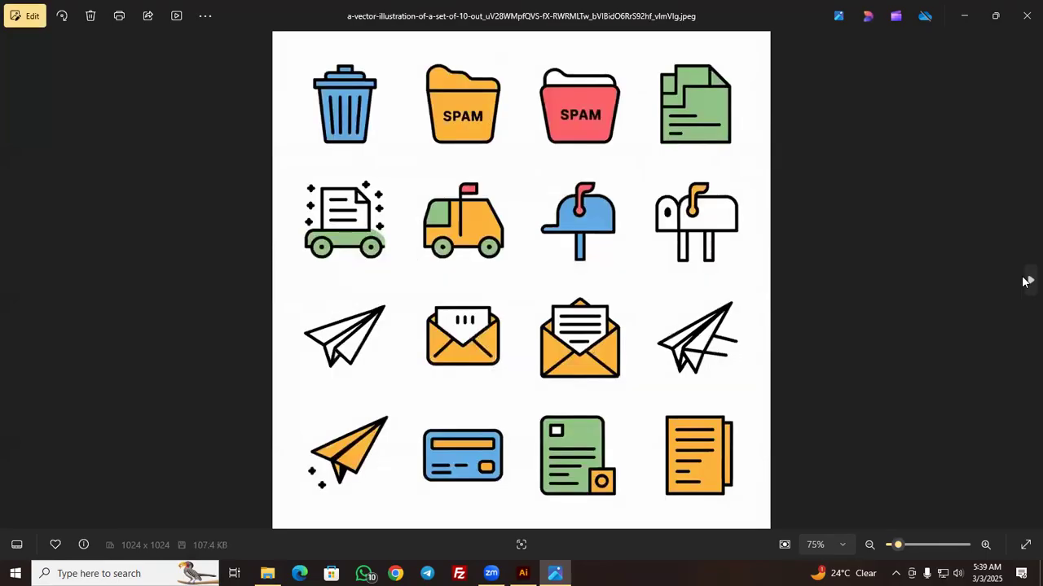
pyautogui.click(1026, 282)
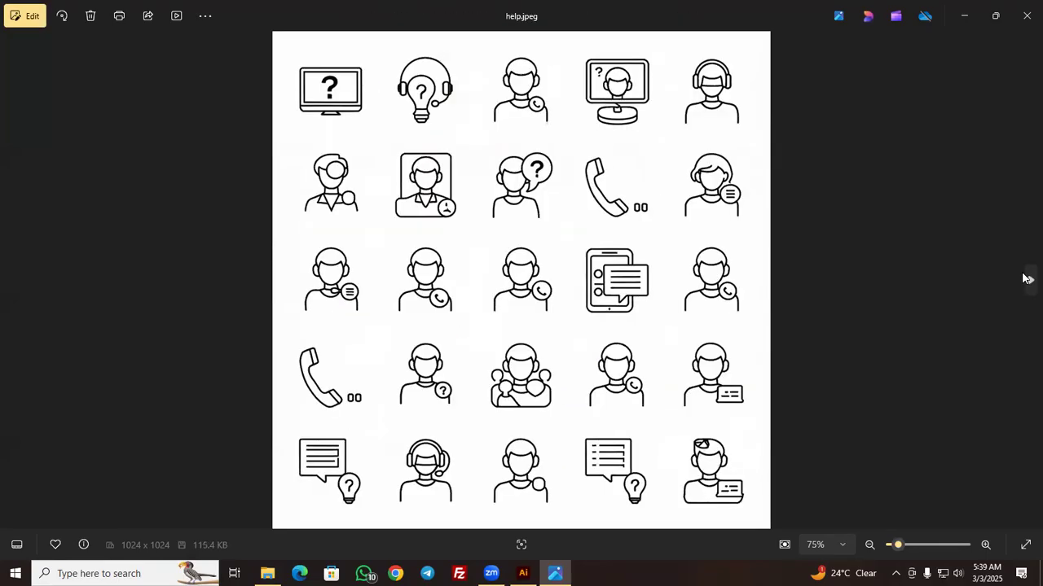
pyautogui.click(1026, 278)
pyautogui.click(1026, 278)
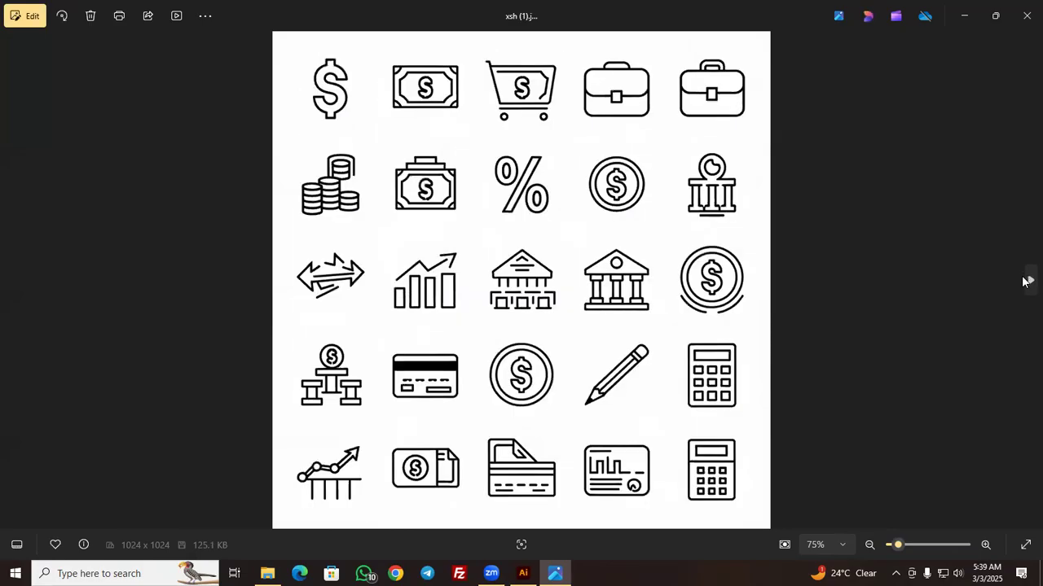
pyautogui.click(1027, 281)
pyautogui.click(1027, 282)
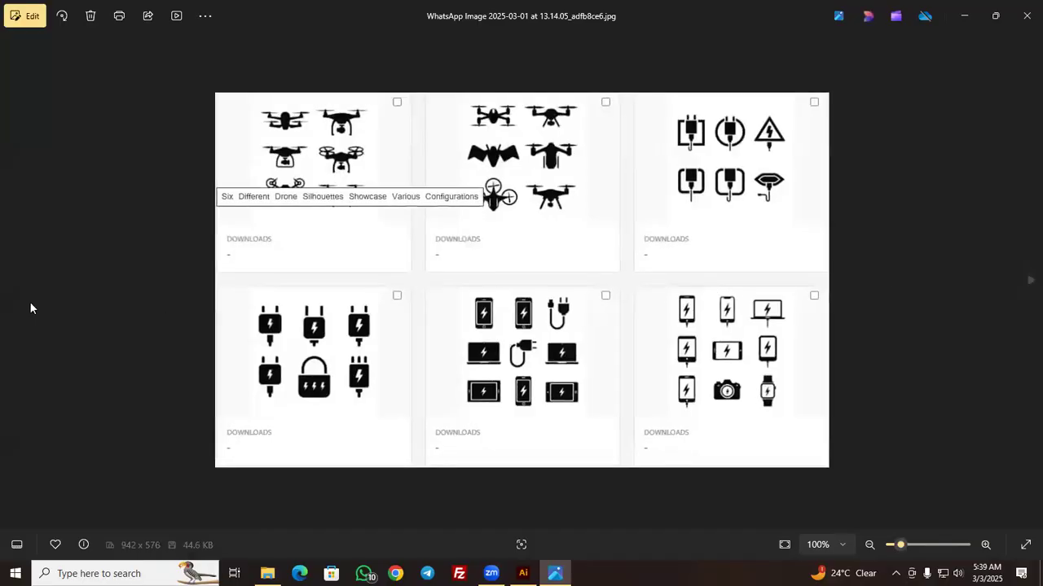
pyautogui.click(1, 308)
pyautogui.click(1027, 16)
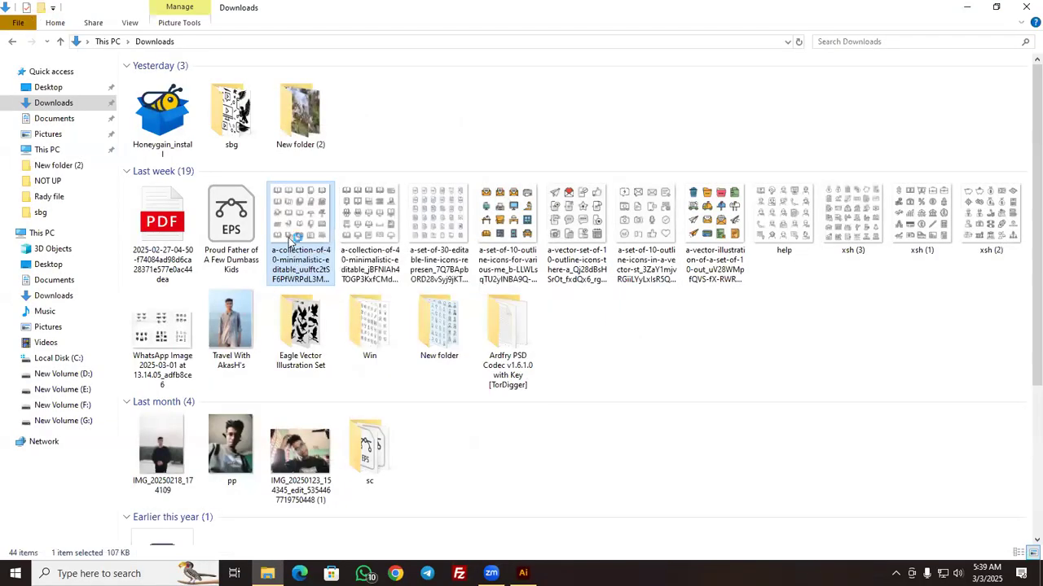
# Reopen the first book icon sheet from Downloads, examine its line quality up close, and close the image
pyautogui.doubleClick(289, 238)
pyautogui.scroll(1, 466, 235)
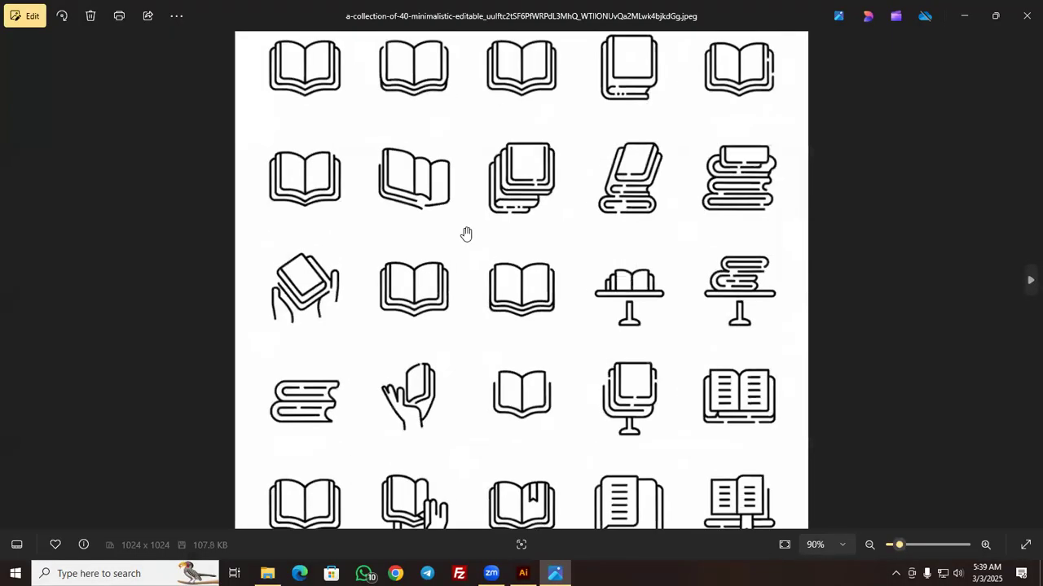
pyautogui.scroll(1, 466, 235)
pyautogui.scroll(3, 465, 232)
pyautogui.scroll(-5, 466, 232)
pyautogui.scroll(5, 465, 231)
pyautogui.scroll(-6, 465, 232)
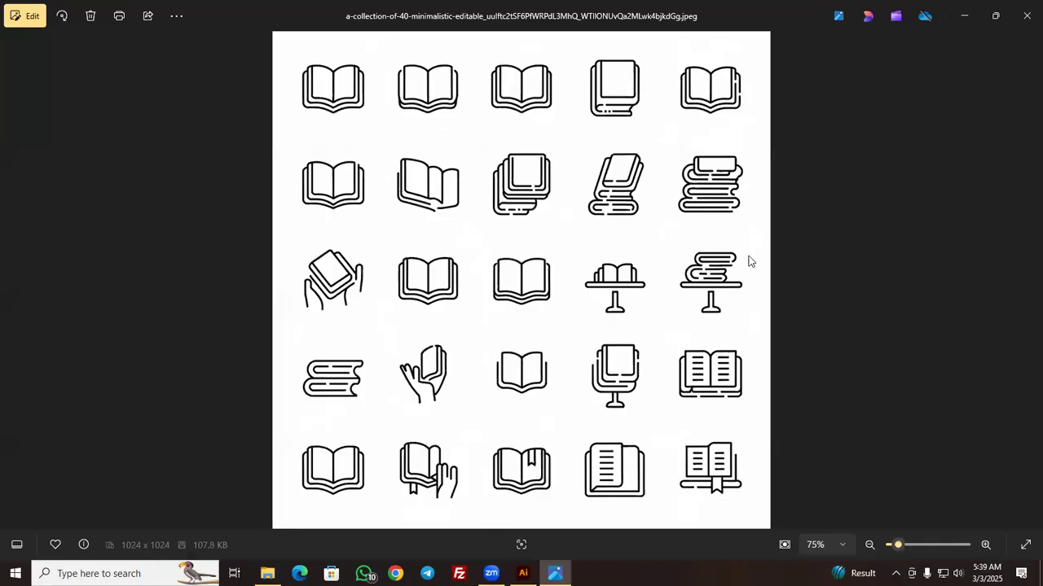
pyautogui.click(1026, 15)
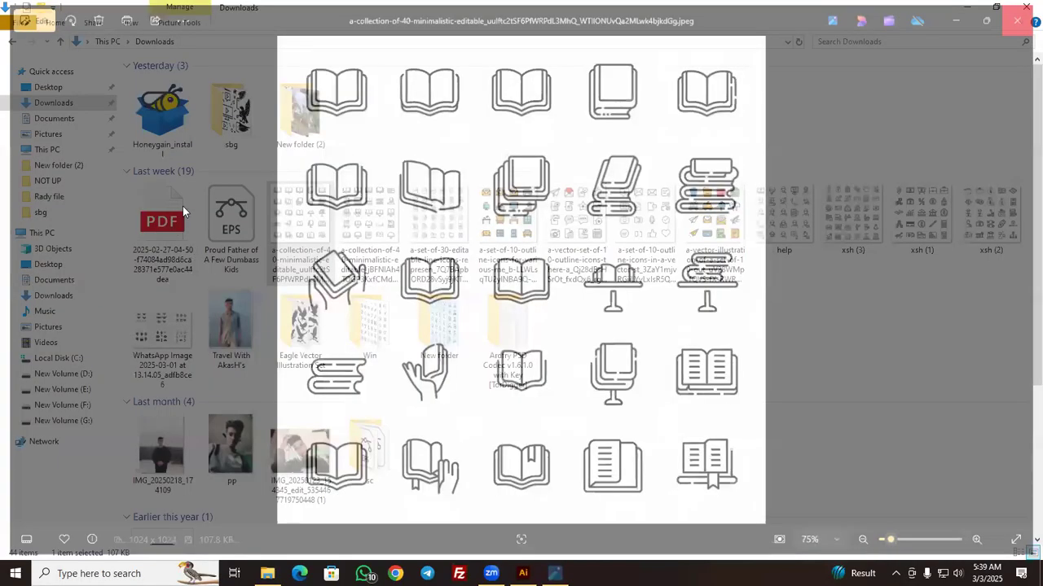
pyautogui.doubleClick(311, 215)
pyautogui.scroll(4, 538, 200)
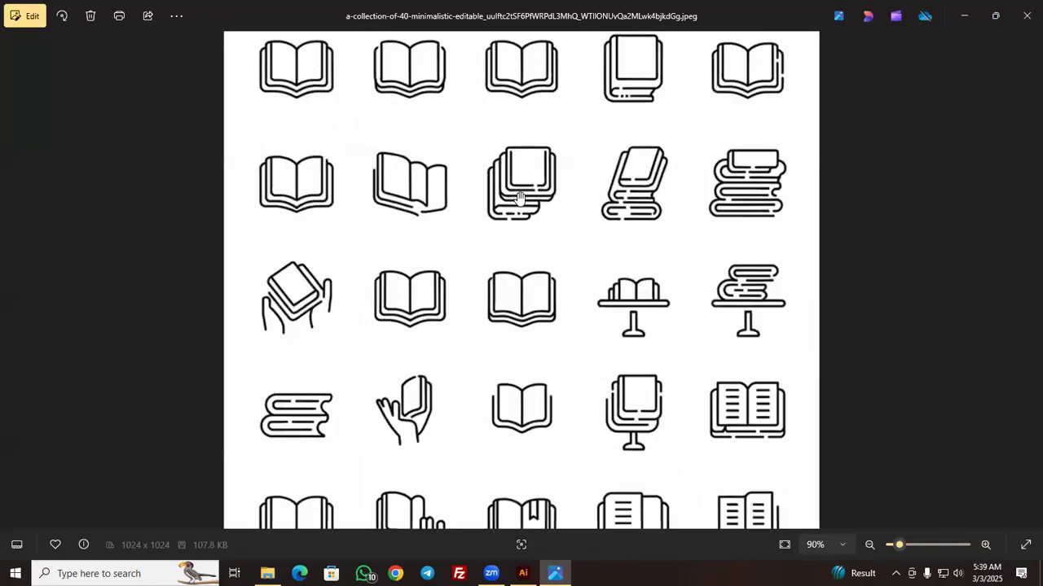
pyautogui.click(1027, 16)
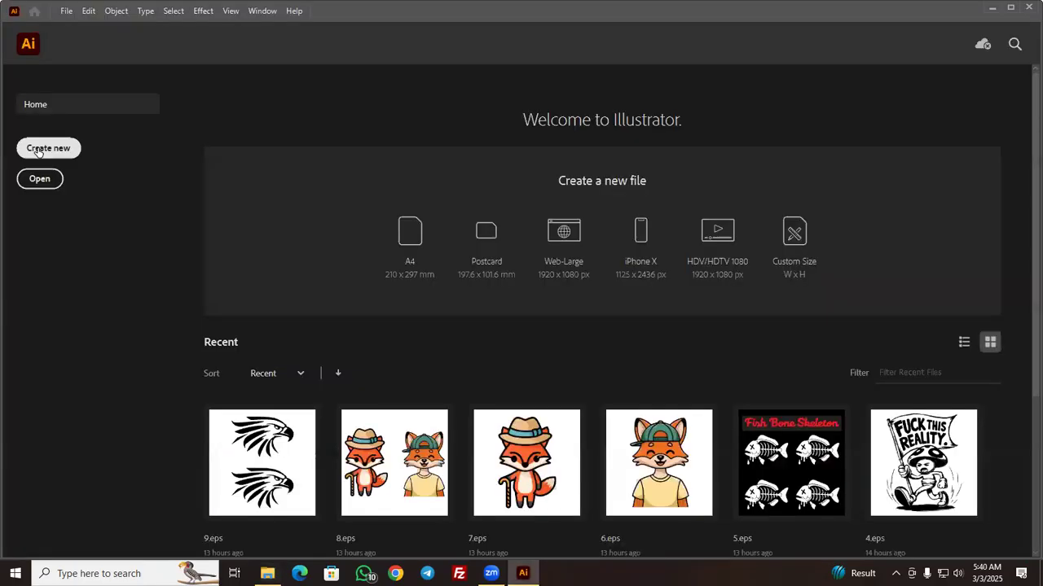
# Create a new 4000 x 4000 px RGB document in Illustrator and place the first book icon sheet from Downloads in it
pyautogui.hotkey('ctrl', 'n')
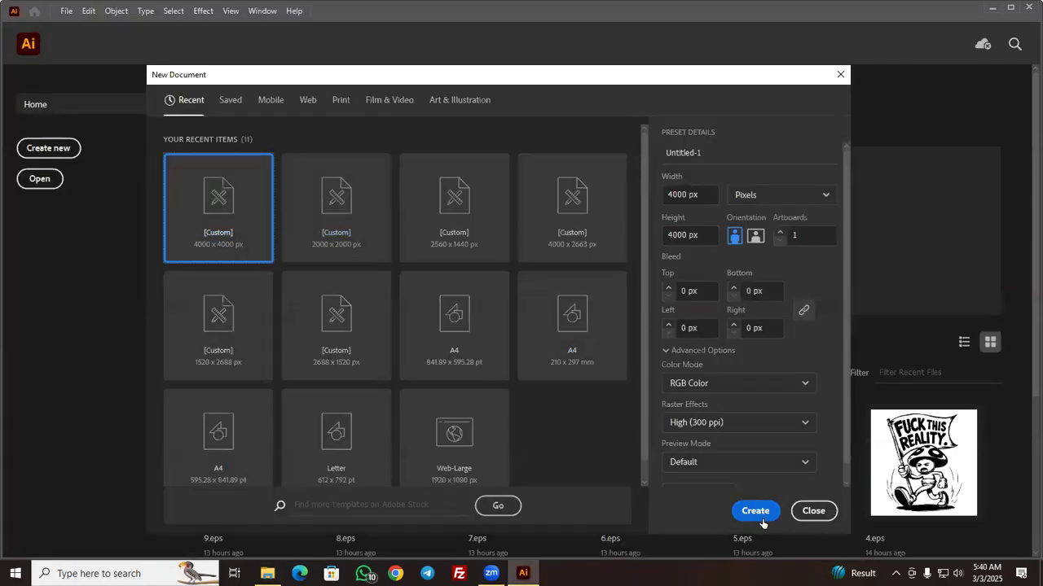
pyautogui.click(763, 513)
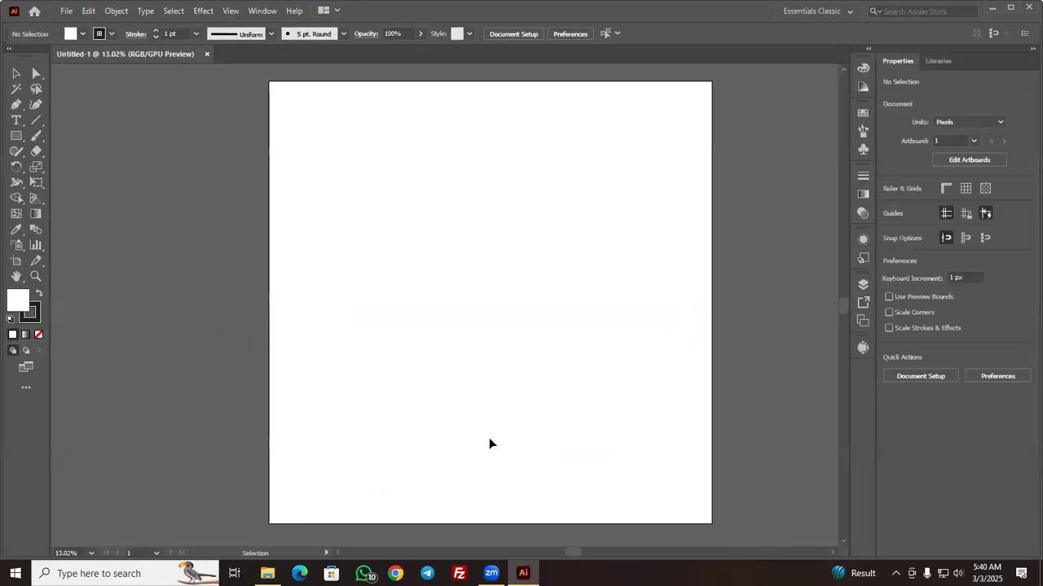
pyautogui.hotkey('alt', 'Tab')
pyautogui.moveTo(299, 218); pyautogui.dragTo(402, 237)
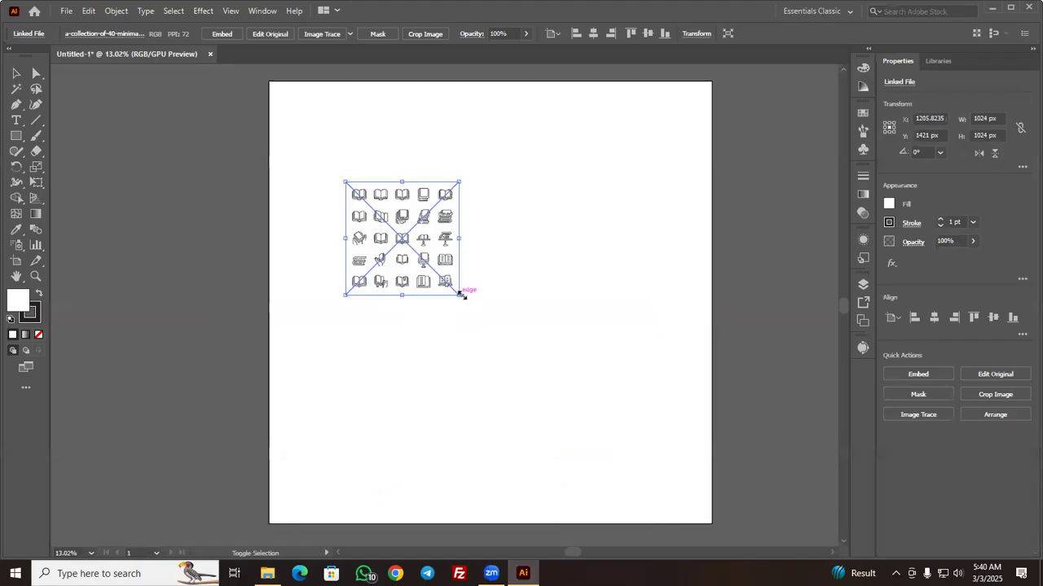
# Enlarge the placed book icon image to about 3642 px square and centre it on the artboard
pyautogui.moveTo(462, 295); pyautogui.dragTo(554, 407)
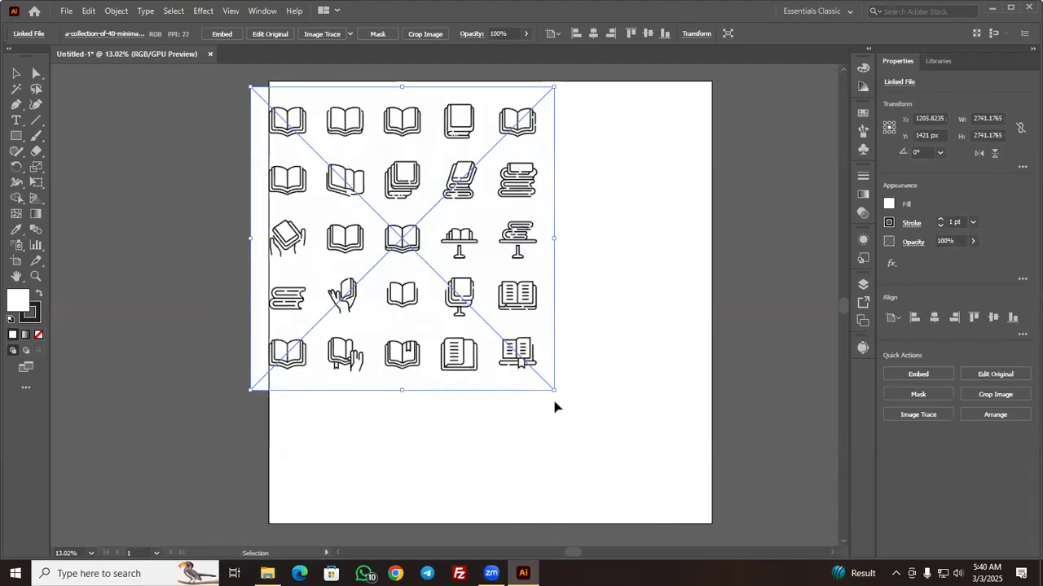
pyautogui.click(593, 33)
pyautogui.click(648, 33)
pyautogui.moveTo(648, 448); pyautogui.dragTo(691, 503)
# Try an Image Trace with the Sketched Art preset on the book icon image, inspect the outlines, and undo it
pyautogui.scroll(1, 617, 208)
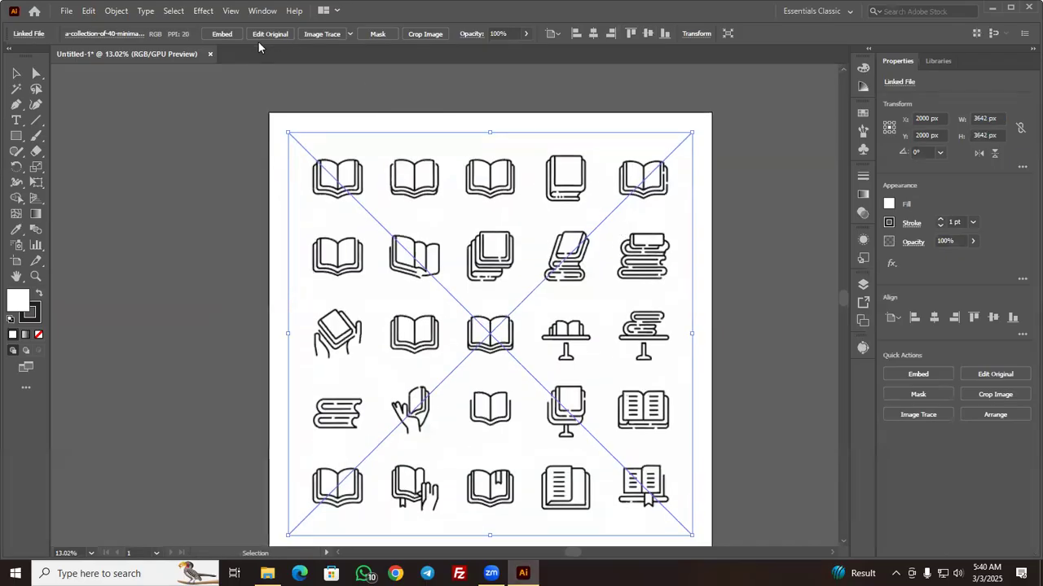
pyautogui.click(349, 36)
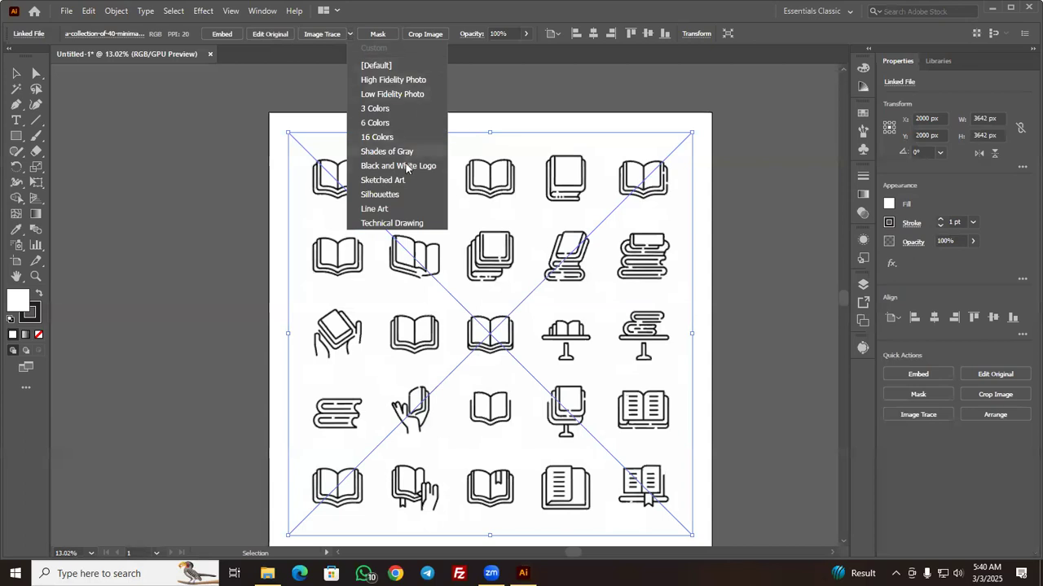
pyautogui.click(62, 84)
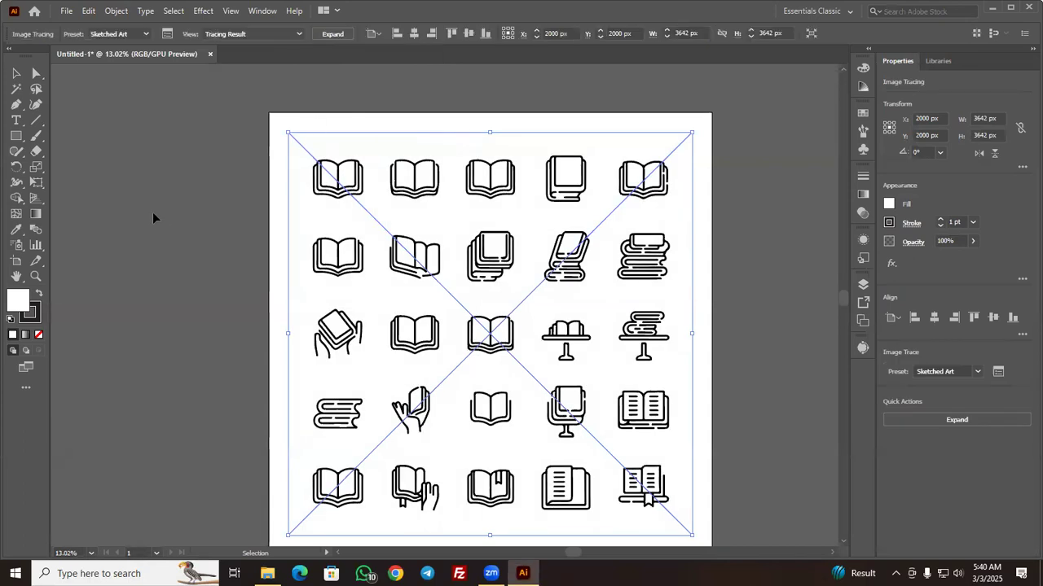
pyautogui.scroll(1, 470, 277)
pyautogui.scroll(3, 470, 275)
pyautogui.scroll(1, 384, 221)
pyautogui.scroll(-2, 380, 217)
pyautogui.scroll(3, 366, 218)
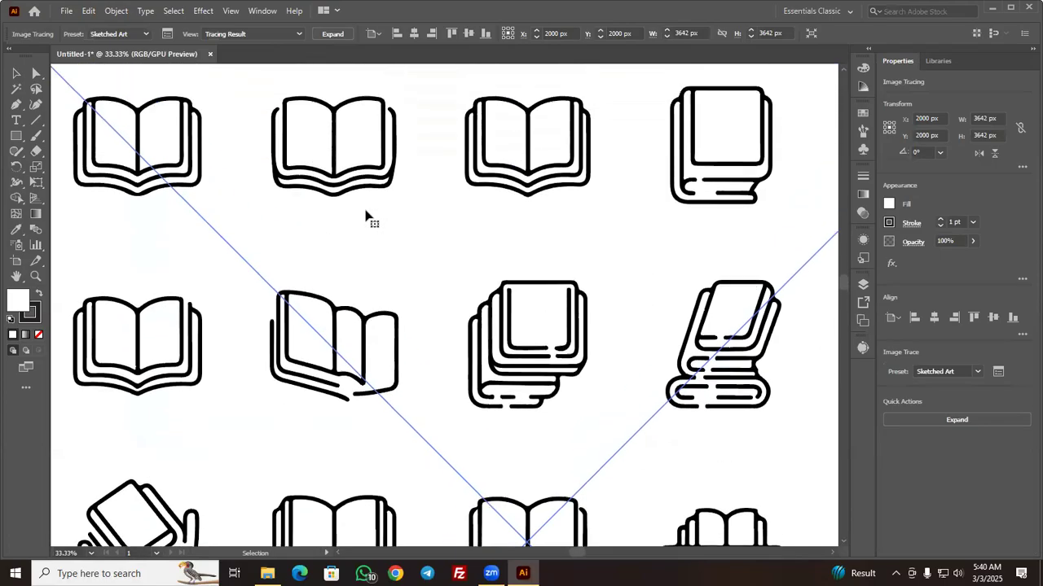
pyautogui.hotkey('ctrl', 'z')
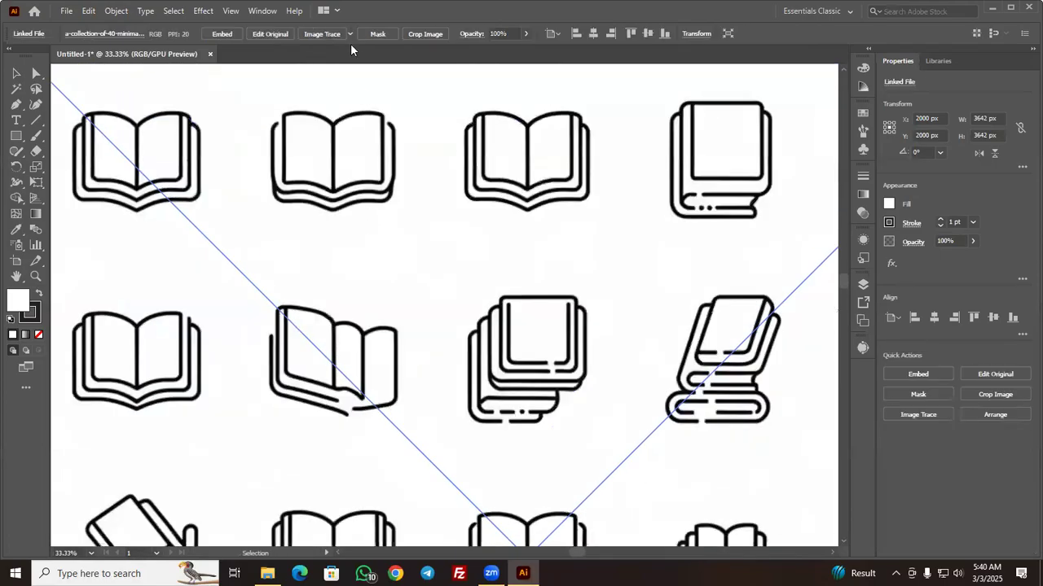
# Try an Image Trace with the Default preset, move the tracing partly off the artboard to check its background, and undo both
pyautogui.hotkey('ctrl', 'shift', 'z')
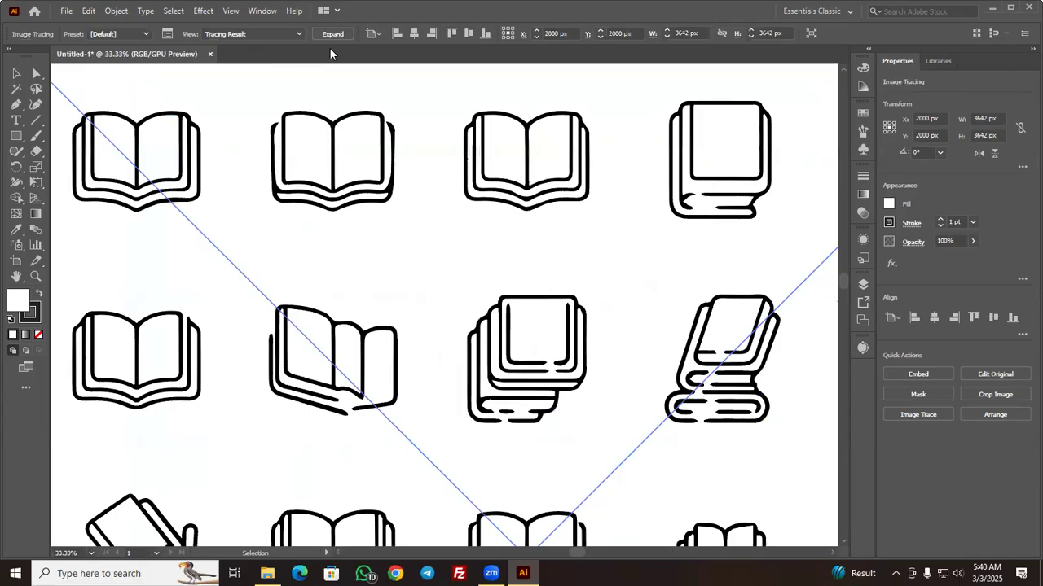
pyautogui.hotkey('ctrl', '-')
pyautogui.hotkey('ctrl', '-')
pyautogui.hotkey('ctrl', '-')
pyautogui.hotkey('ctrl', '-')
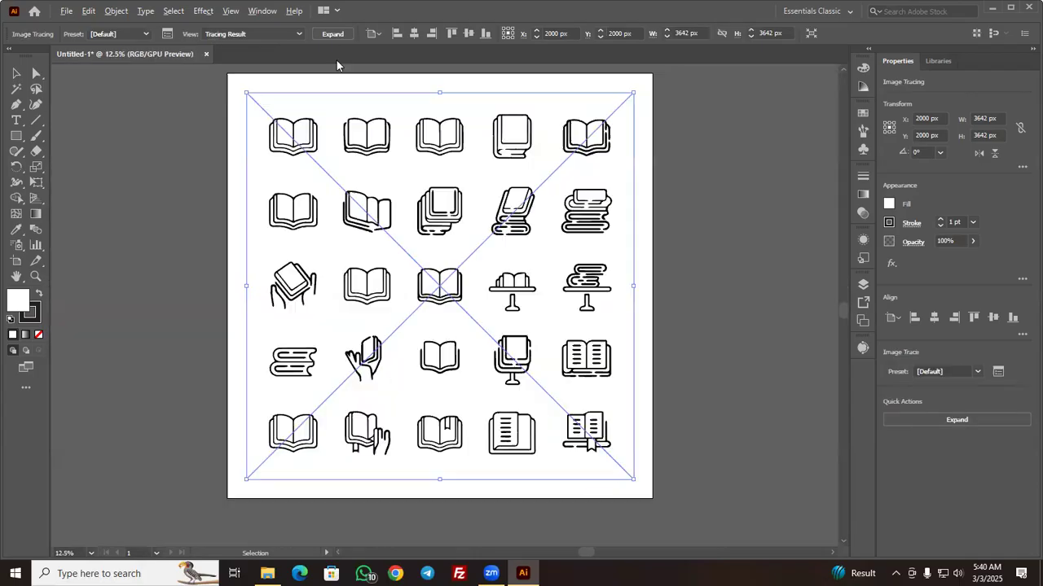
pyautogui.moveTo(405, 163); pyautogui.dragTo(646, 296)
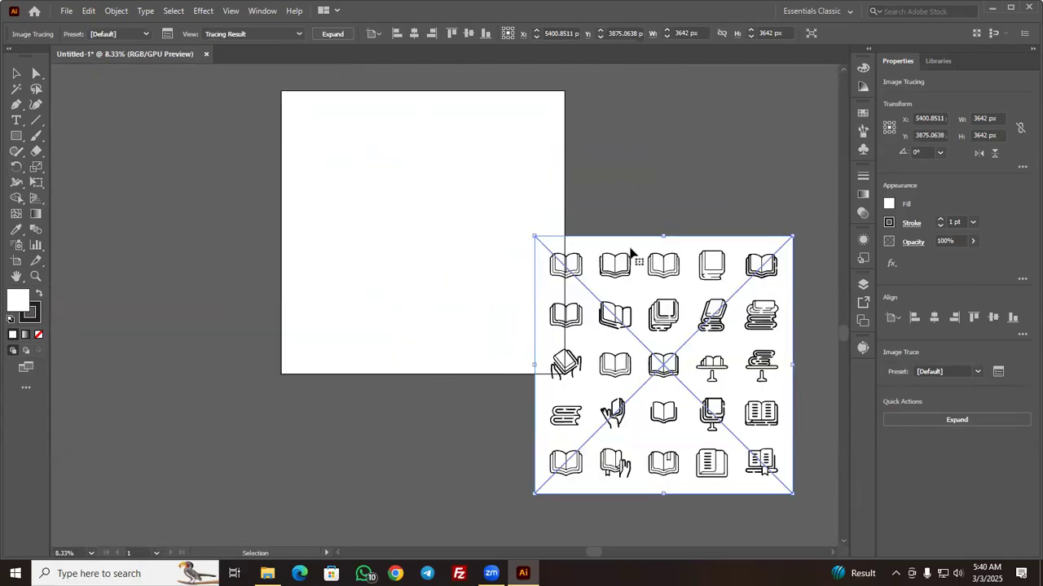
pyautogui.hotkey('ctrl', 'z')
pyautogui.hotkey('ctrl', 'z')
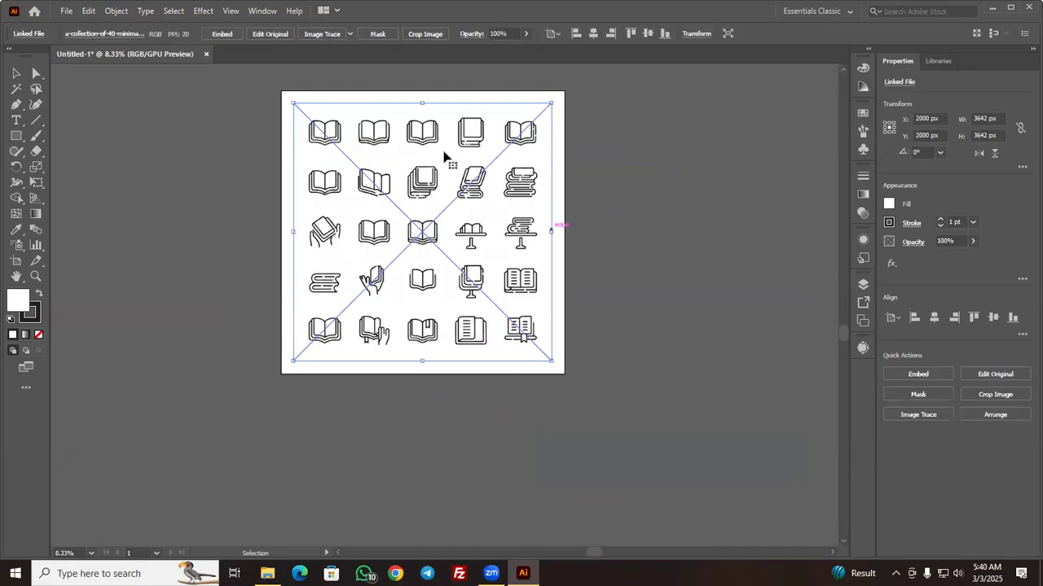
# Trace the book icon image with a preset that drops the white background, move the tracing below the artboard, and inspect it
pyautogui.click(350, 34)
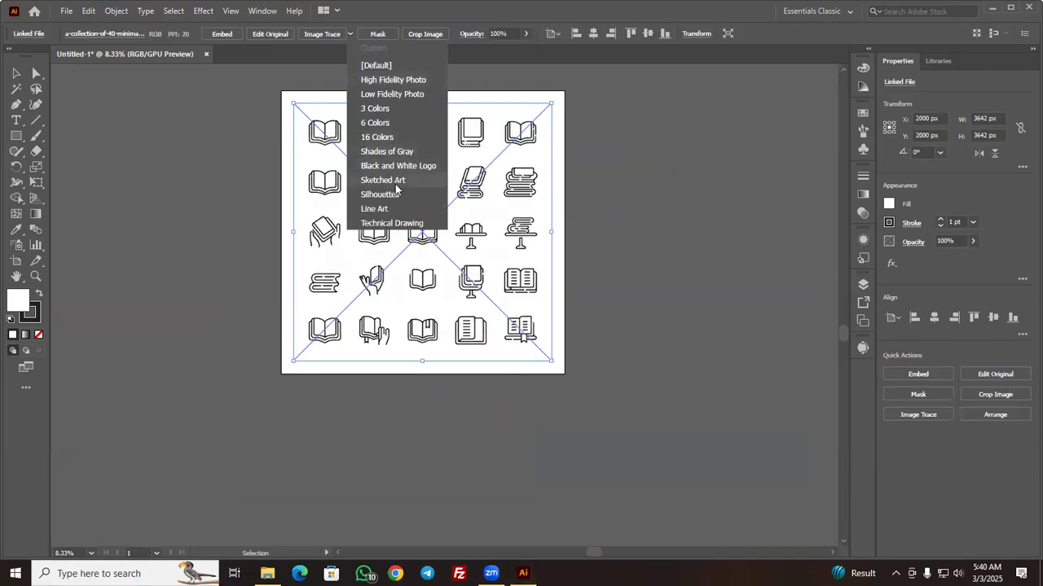
pyautogui.click(405, 222)
pyautogui.scroll(-3, 411, 151)
pyautogui.moveTo(422, 108); pyautogui.dragTo(463, 389)
pyautogui.click(671, 128)
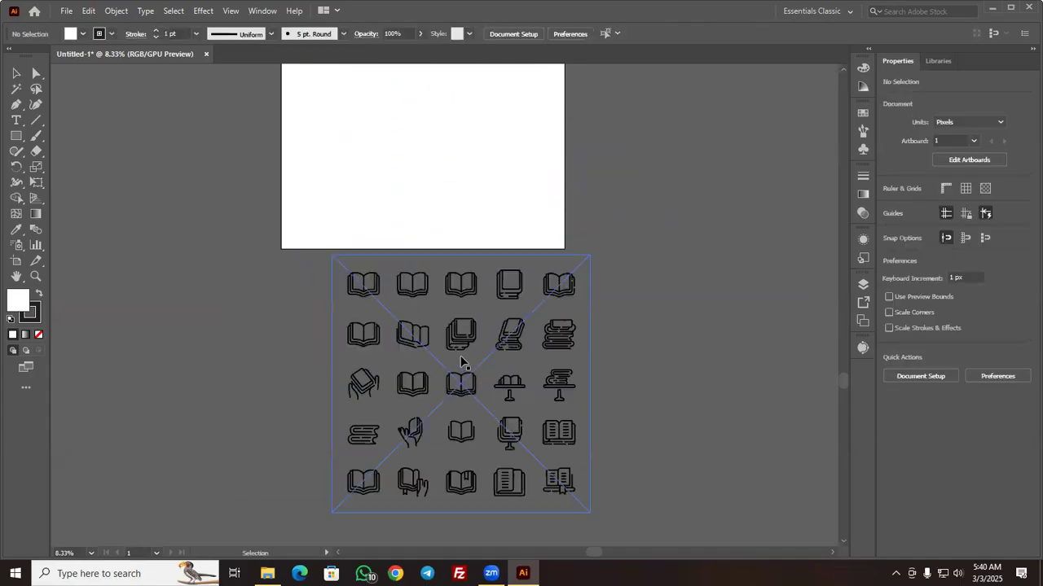
pyautogui.scroll(2, 448, 426)
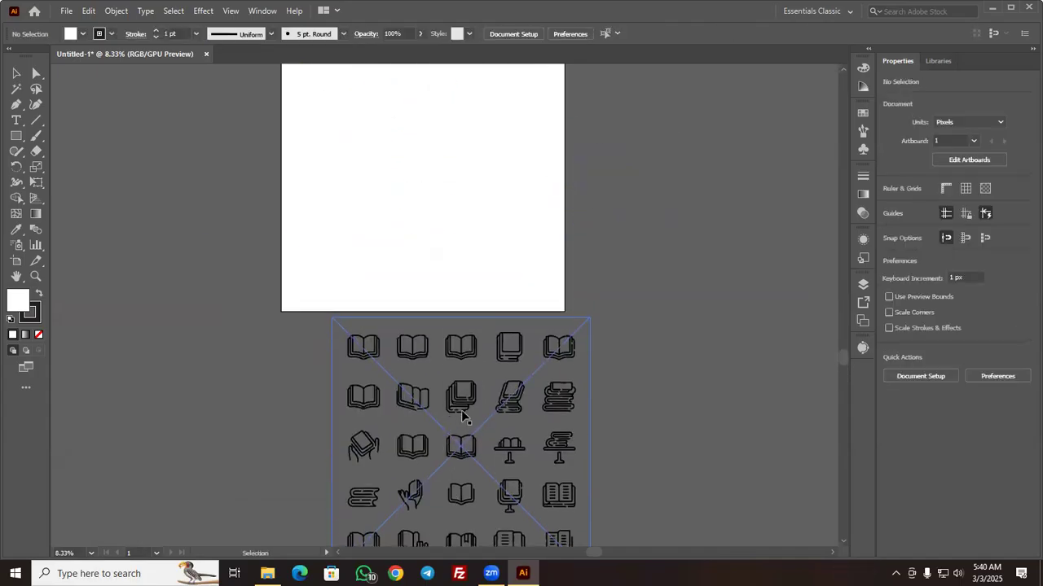
pyautogui.scroll(-3, 458, 414)
pyautogui.scroll(3, 562, 407)
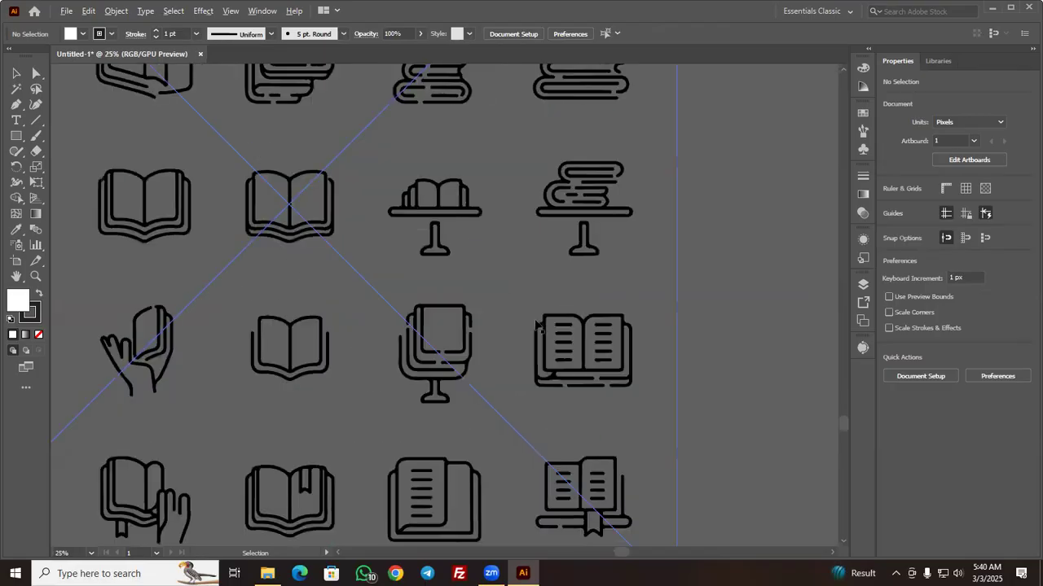
# Expand the image tracing of the book icons and ungroup it into separate vector shapes
pyautogui.scroll(4, 529, 322)
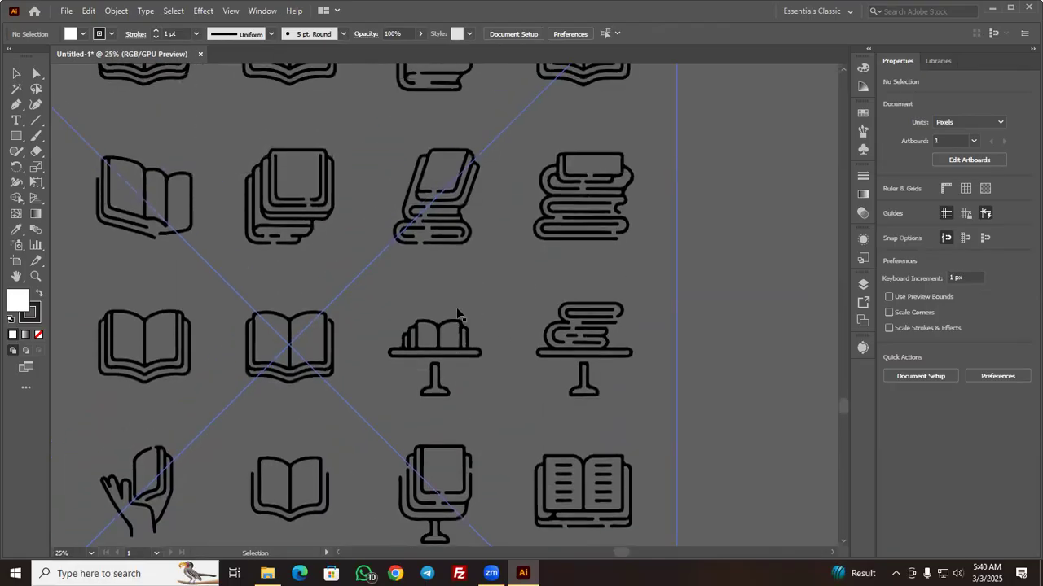
pyautogui.scroll(-5, 459, 314)
pyautogui.scroll(-1, 456, 307)
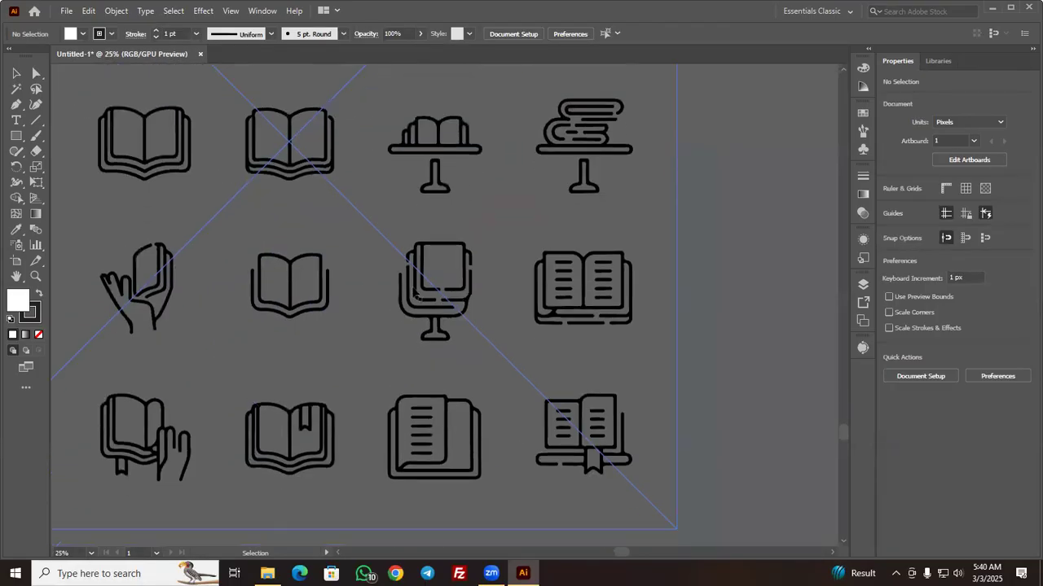
pyautogui.rightClick(413, 292)
pyautogui.click(254, 60)
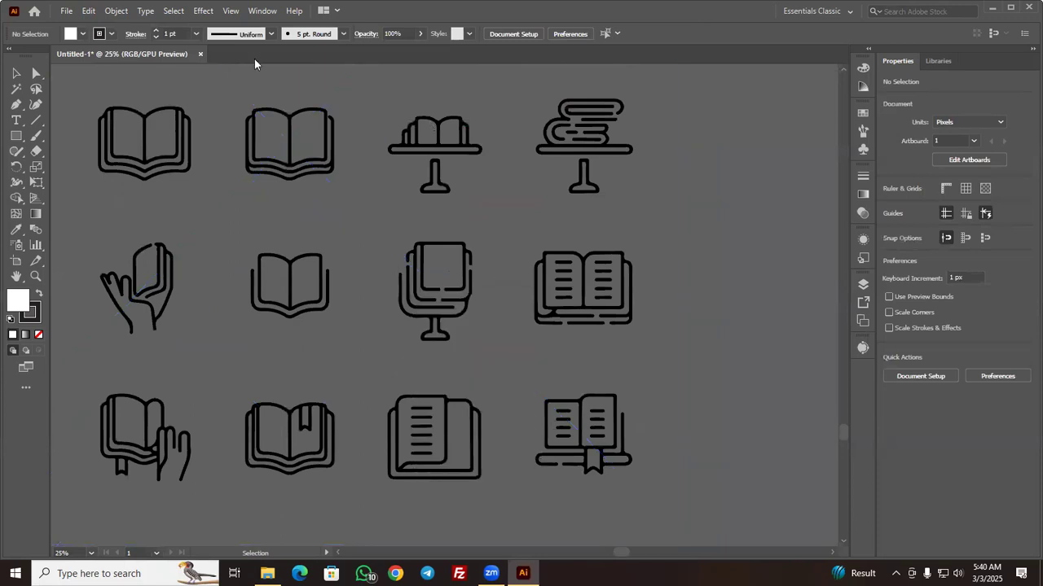
pyautogui.click(279, 122)
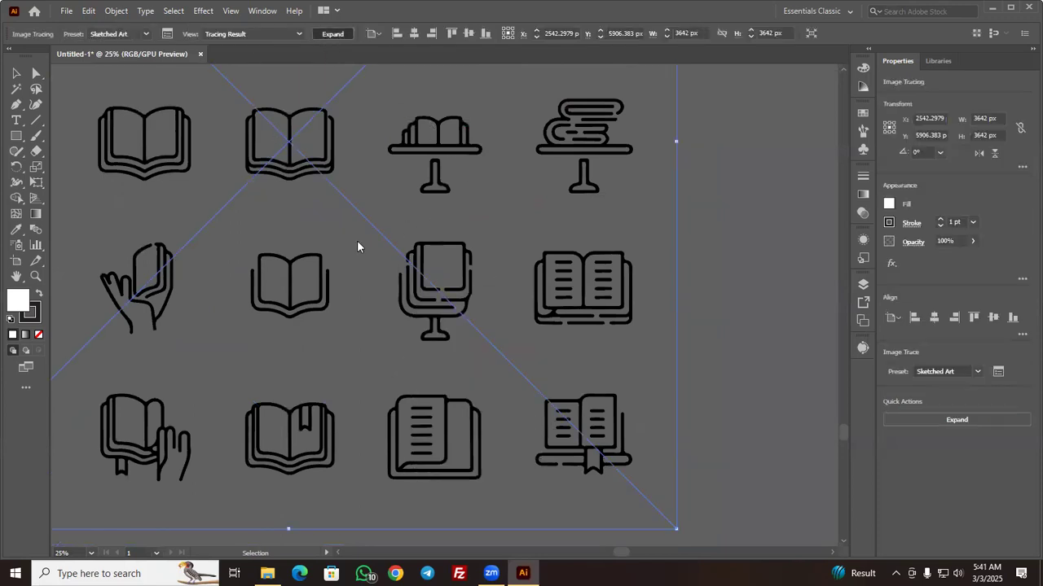
pyautogui.rightClick(300, 163)
pyautogui.click(338, 272)
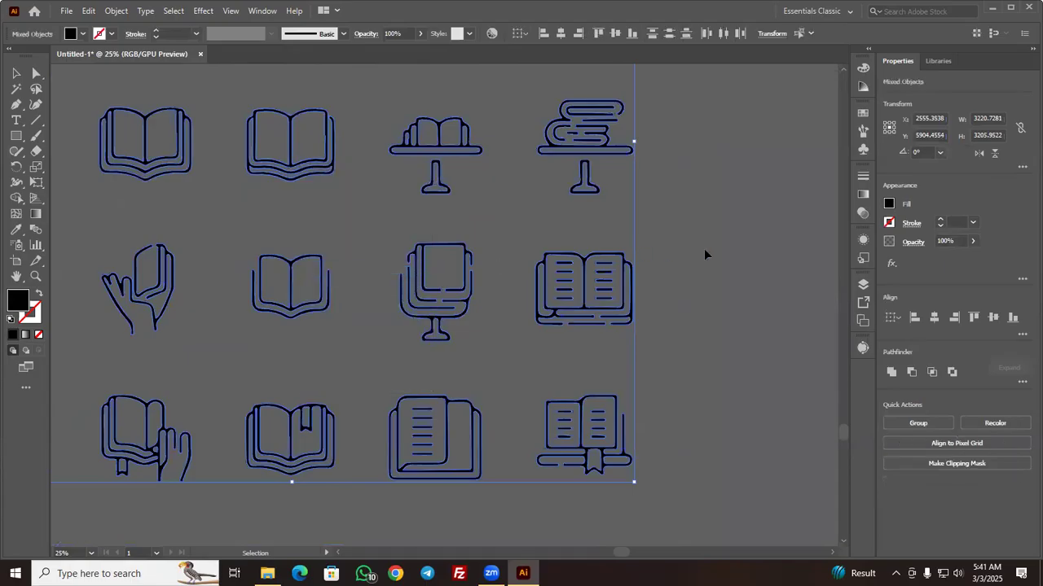
pyautogui.click(704, 253)
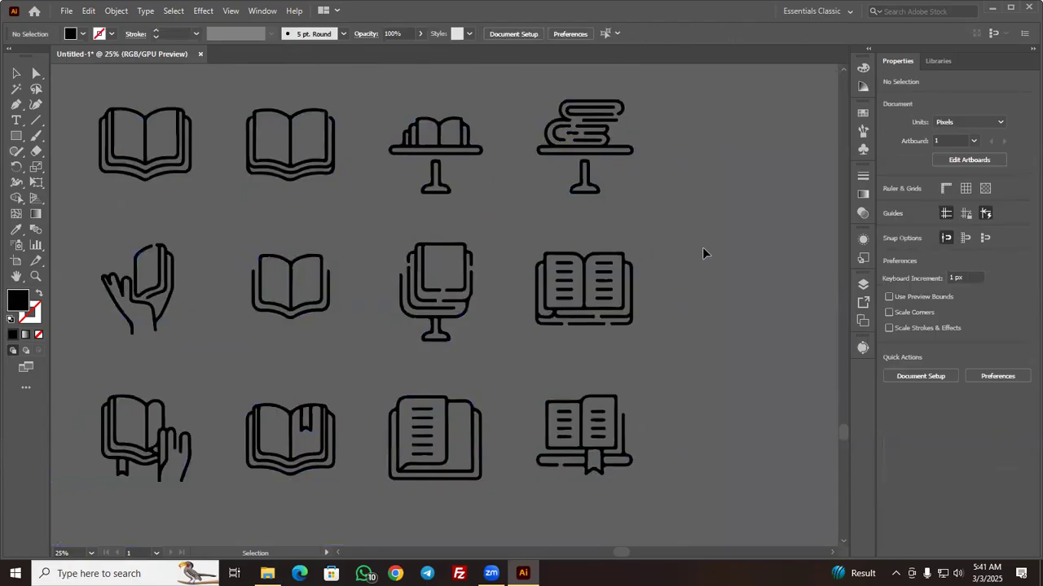
# Delete the hand-held book icon and the book-with-hand icon below it from the sheet
pyautogui.click(185, 324)
pyautogui.press('Delete')
pyautogui.moveTo(127, 417); pyautogui.dragTo(170, 532)
pyautogui.press('Delete')
pyautogui.moveTo(204, 494); pyautogui.dragTo(172, 446)
pyautogui.press('Delete')
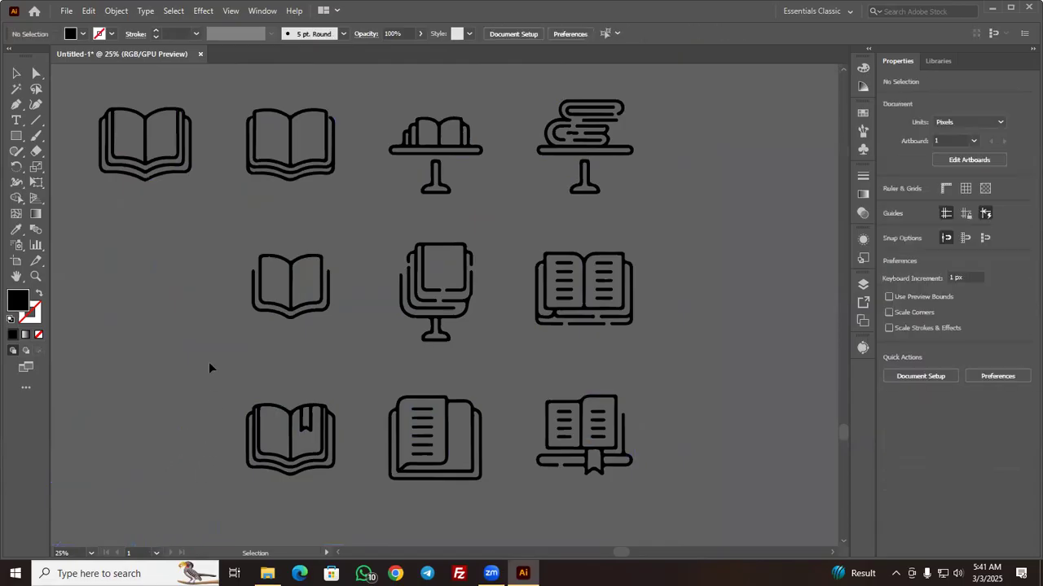
# Delete the short horizontal bar inside the lower book of the stacked-books-on-a-stand icon
pyautogui.scroll(2, 210, 359)
pyautogui.scroll(2, 489, 253)
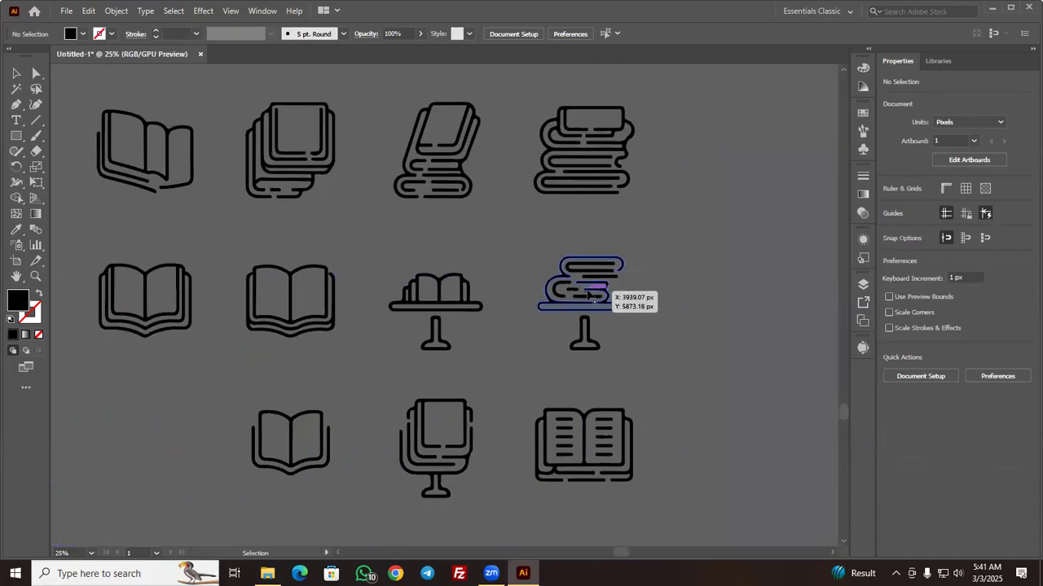
pyautogui.scroll(5, 590, 298)
pyautogui.scroll(-1, 588, 297)
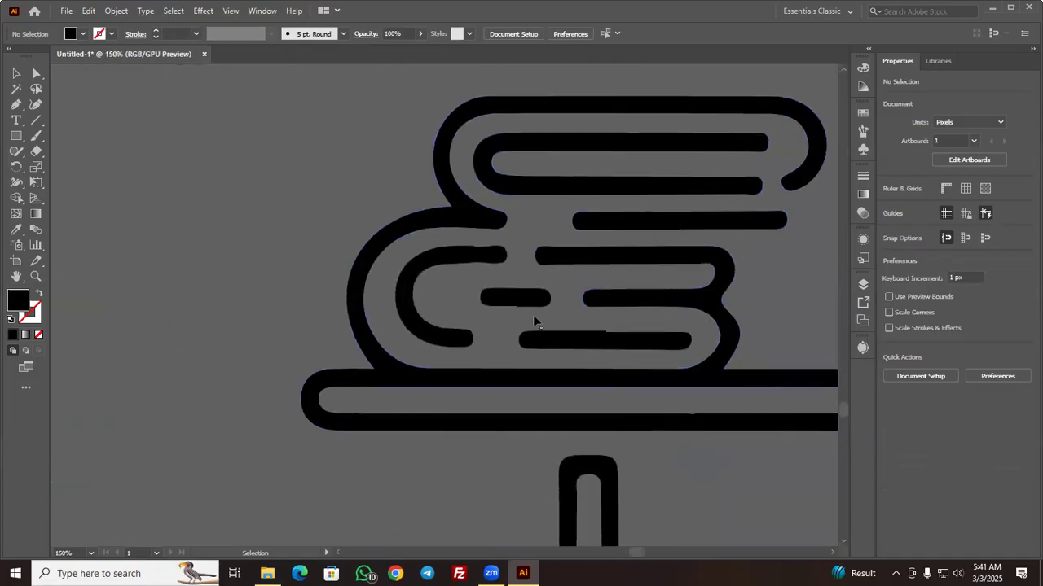
pyautogui.click(540, 303)
pyautogui.press('Delete')
# Remove the extra anchor point at the notch in the upper edge of the stacked-books icon's lowest page line
pyautogui.click(623, 342)
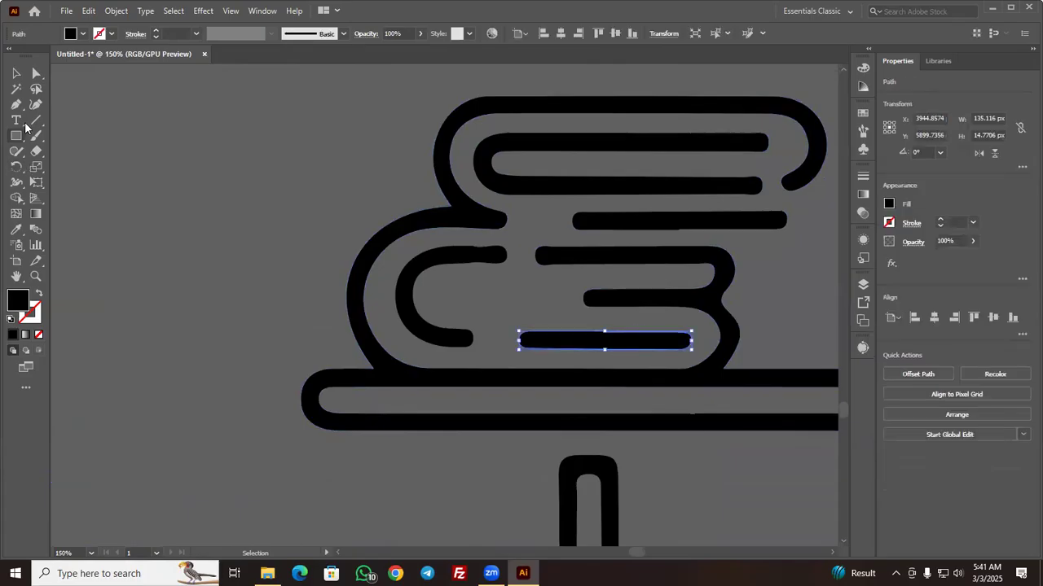
pyautogui.moveTo(16, 104); pyautogui.dragTo(57, 134)
pyautogui.scroll(1, 612, 414)
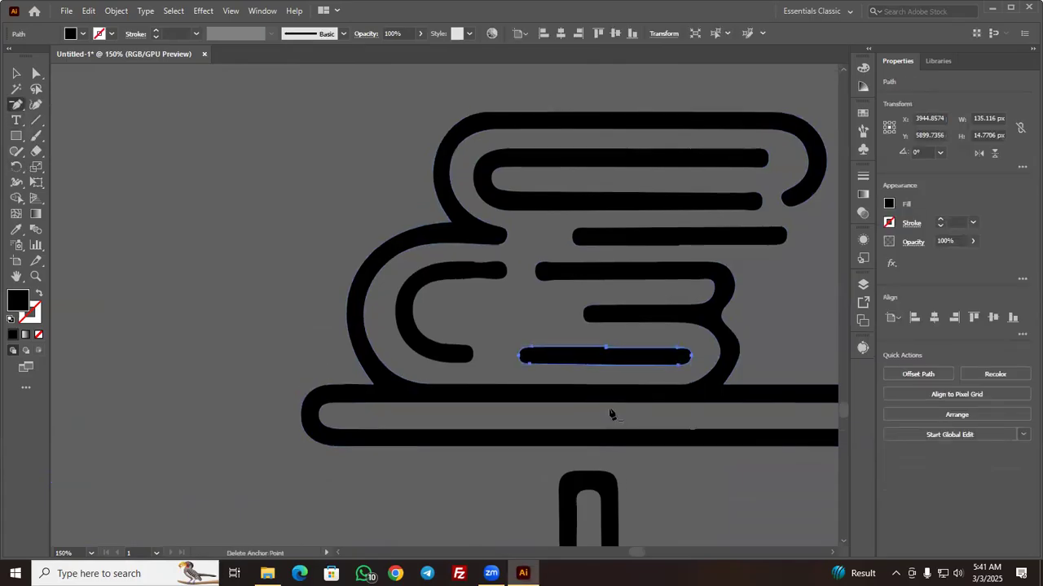
pyautogui.scroll(3, 613, 413)
pyautogui.scroll(6, 626, 384)
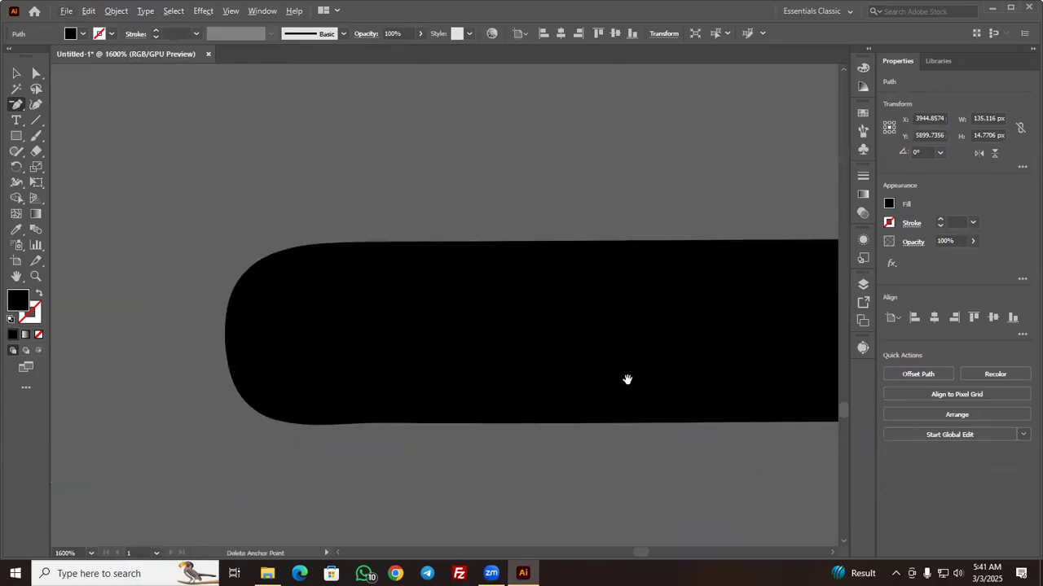
pyautogui.scroll(-4, 628, 375)
pyautogui.scroll(-3, 616, 344)
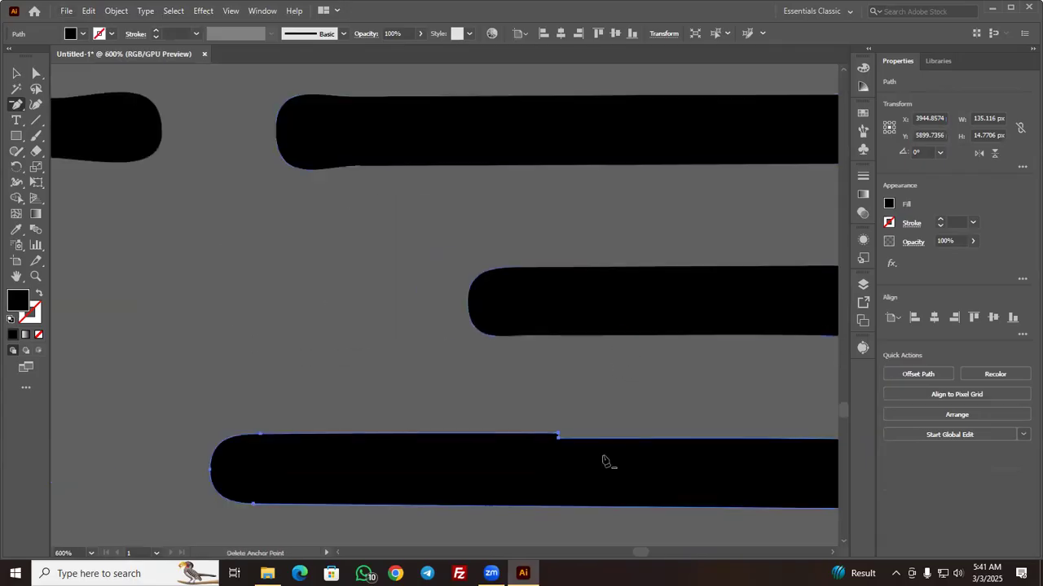
pyautogui.click(560, 435)
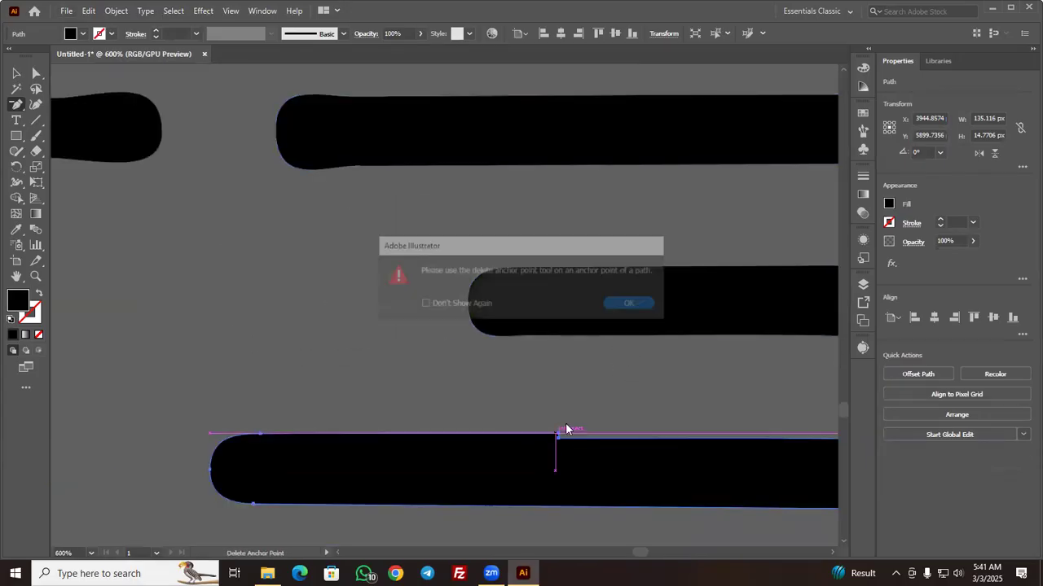
pyautogui.click(632, 304)
pyautogui.scroll(4, 543, 469)
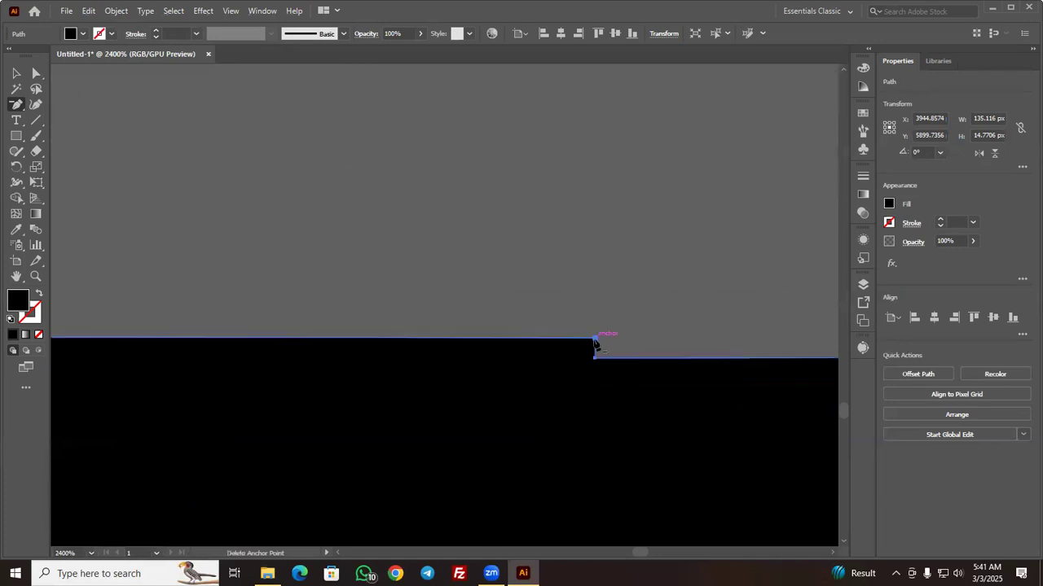
pyautogui.click(595, 343)
pyautogui.press('+')
pyautogui.scroll(-3, 609, 355)
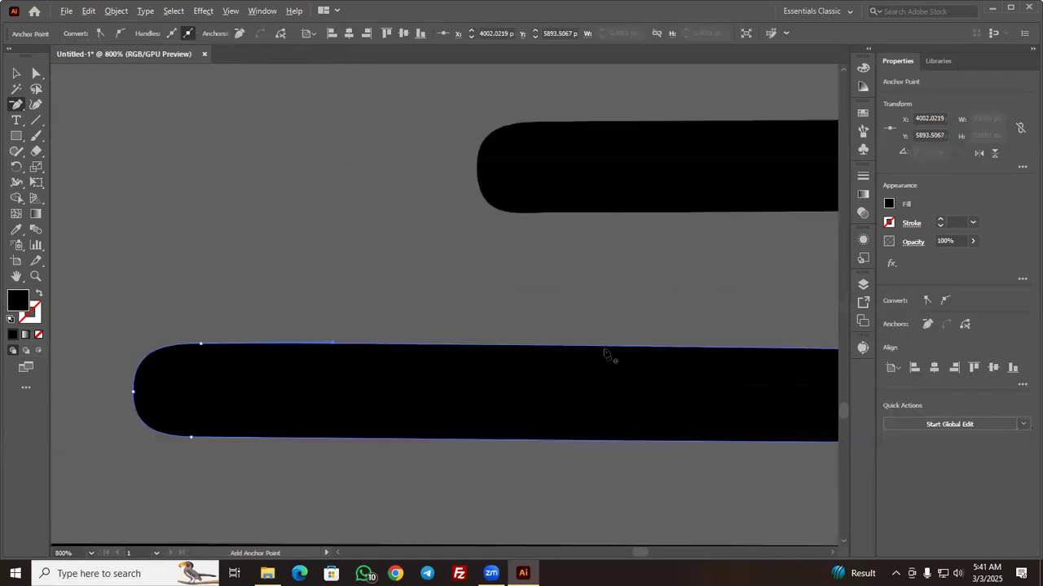
pyautogui.scroll(-2, 624, 295)
pyautogui.moveTo(738, 288); pyautogui.dragTo(447, 430)
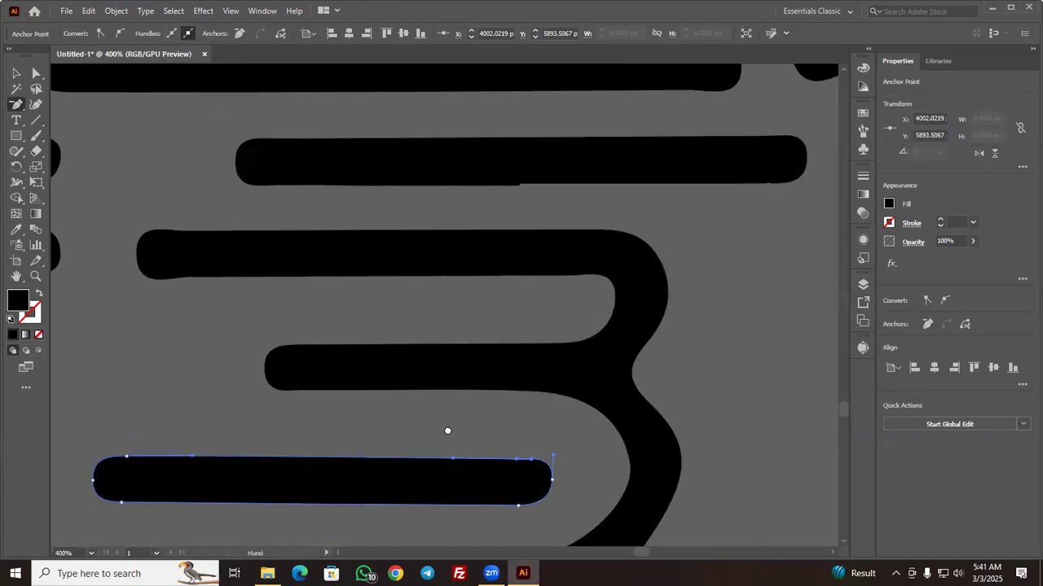
pyautogui.moveTo(356, 349); pyautogui.dragTo(644, 339)
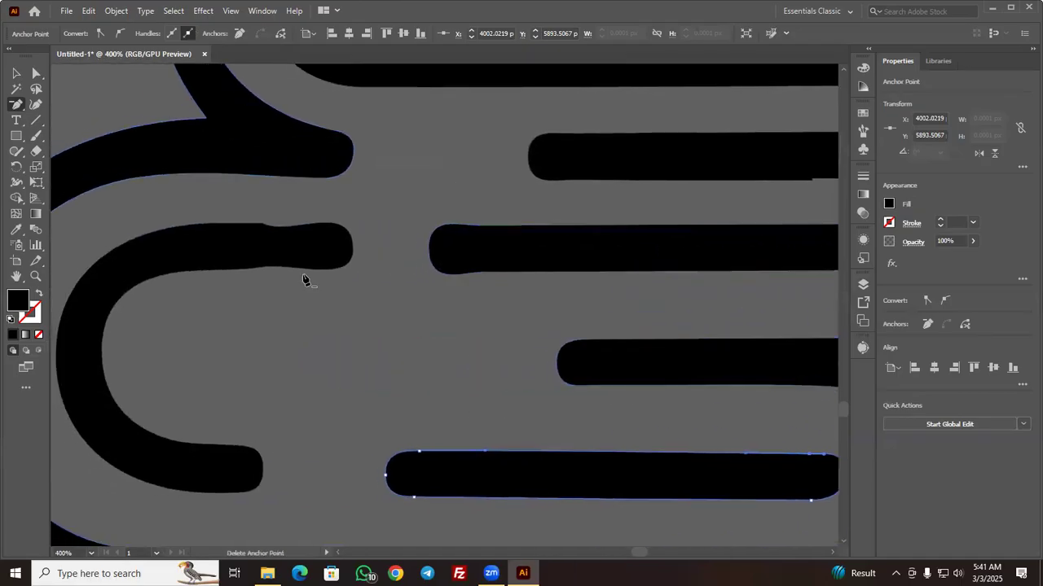
# Delete the curved inner line at the spine of the lower book in the stacked-books icon
pyautogui.scroll(-6, 301, 280)
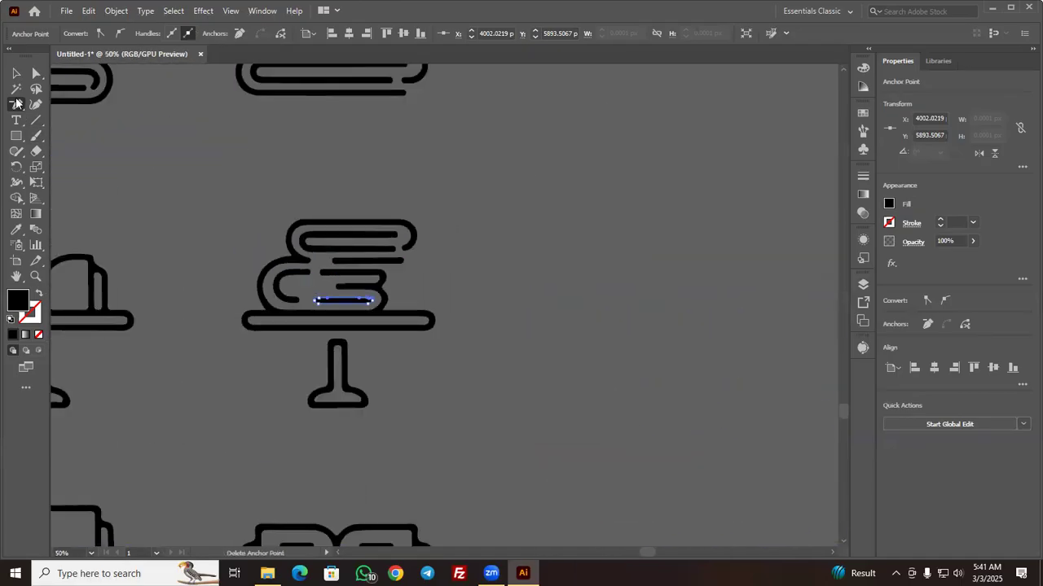
pyautogui.click(16, 74)
pyautogui.click(186, 155)
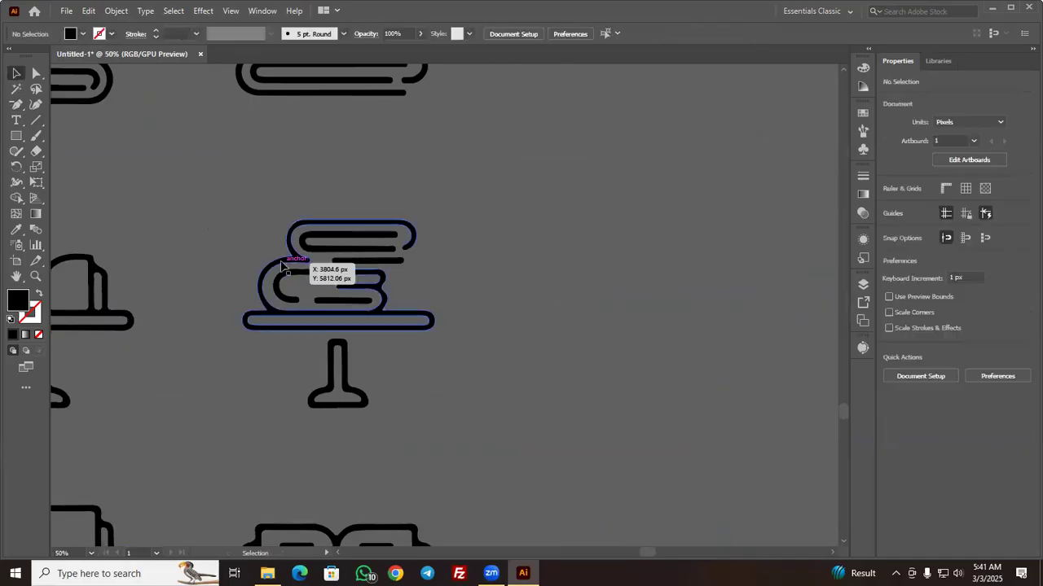
pyautogui.click(296, 298)
pyautogui.press('Delete')
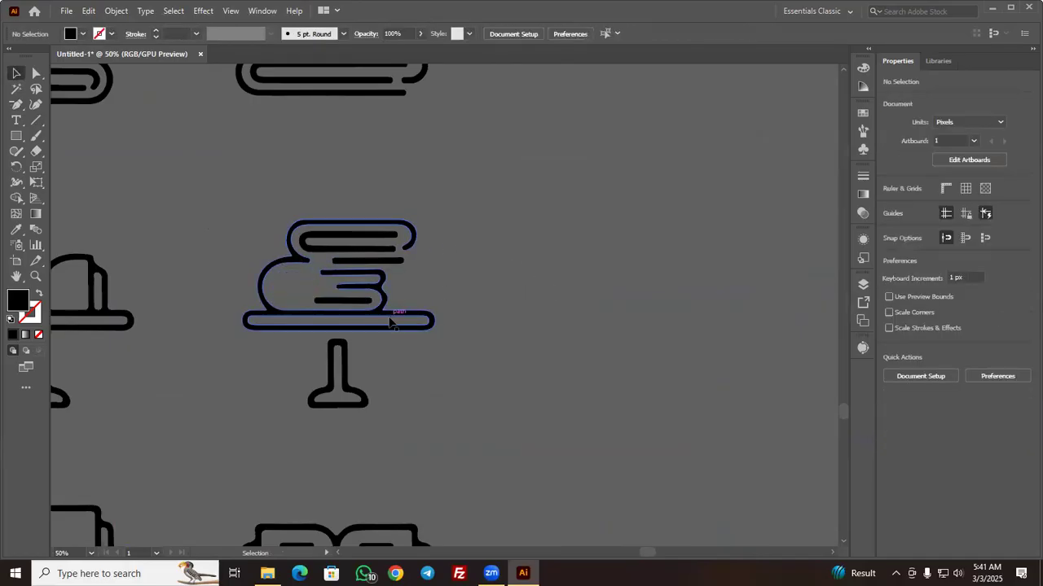
# Delete the rest of the stacked-books-on-a-stand icon, including its stand
pyautogui.scroll(3, 389, 323)
pyautogui.click(416, 390)
pyautogui.press('Delete')
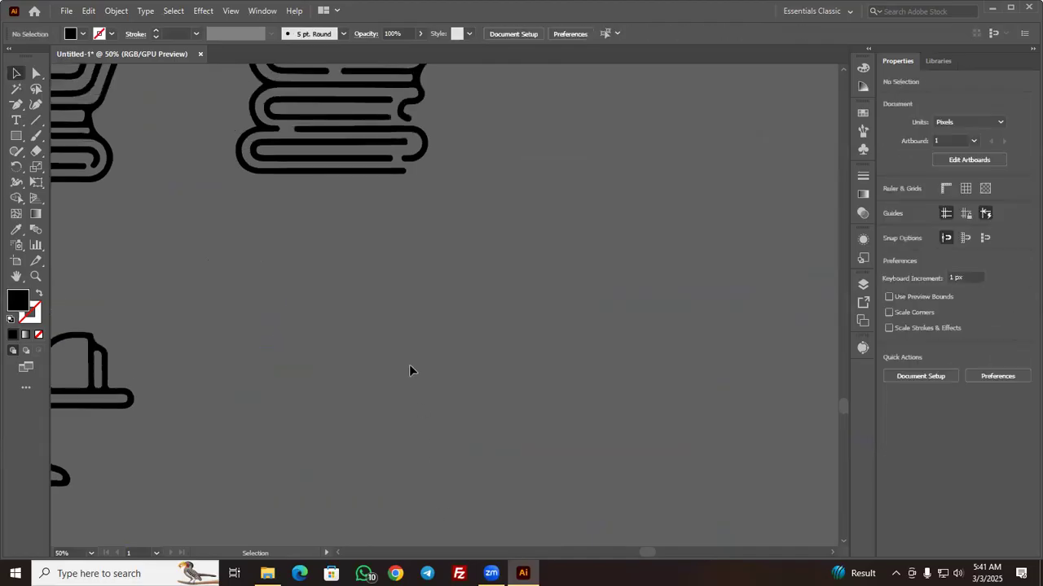
# Delete the last three icons of the second row and the last two icons of the first row
pyautogui.scroll(-3, 395, 327)
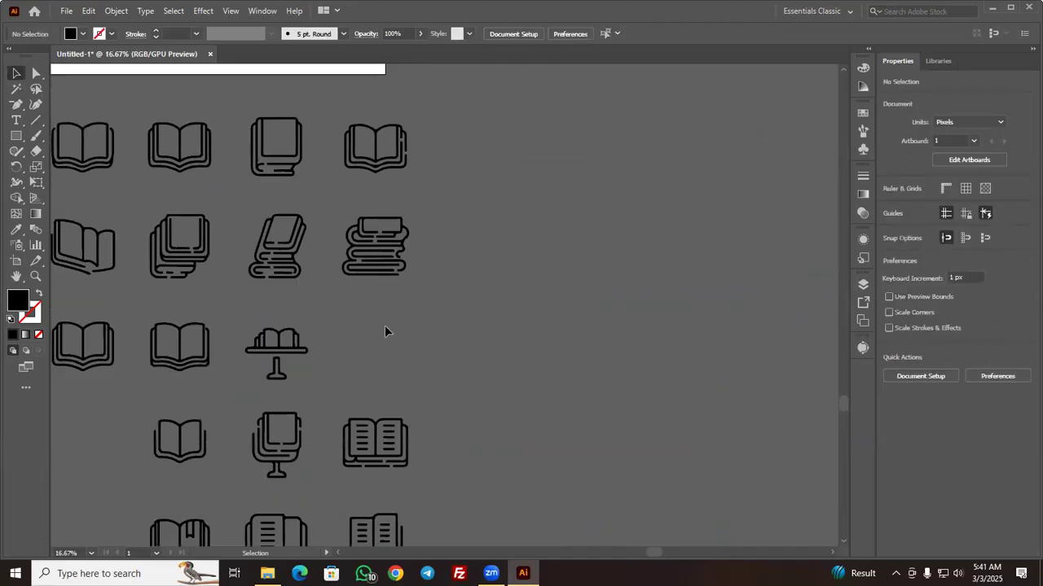
pyautogui.moveTo(385, 325); pyautogui.dragTo(687, 344)
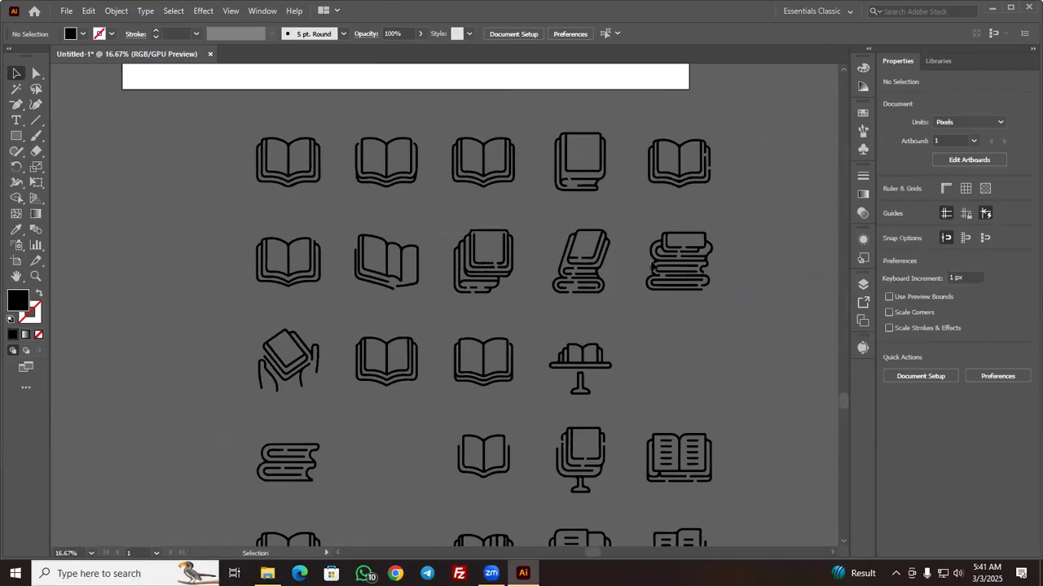
pyautogui.moveTo(722, 295); pyautogui.dragTo(448, 225)
pyautogui.press('Delete')
pyautogui.moveTo(632, 120); pyautogui.dragTo(707, 203)
pyautogui.press('Delete')
pyautogui.click(586, 151)
pyautogui.press('Delete')
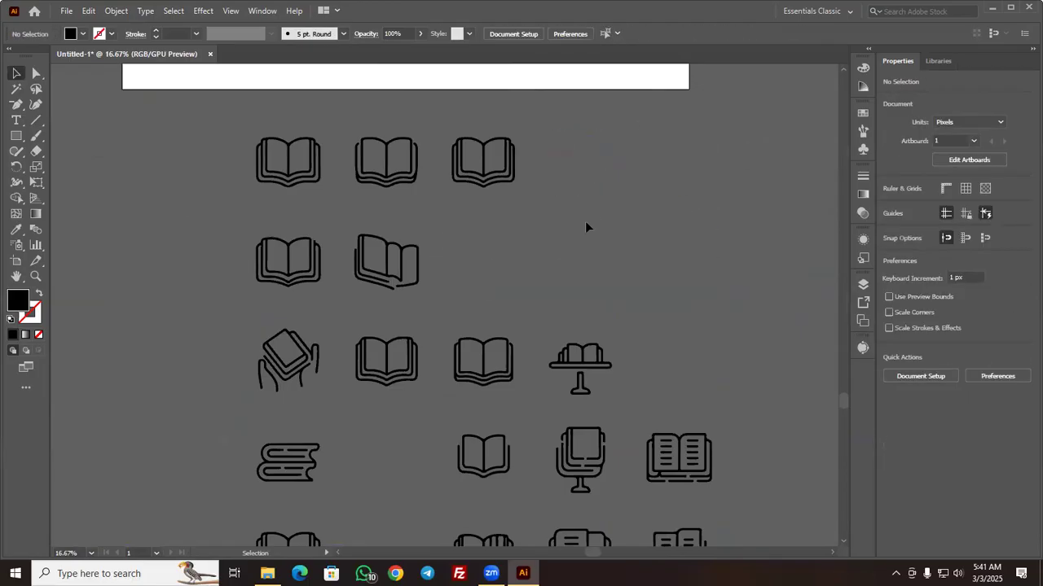
# Delete the icon of upright books on a pedestal between the small open book and the open book with text lines
pyautogui.scroll(-3, 516, 254)
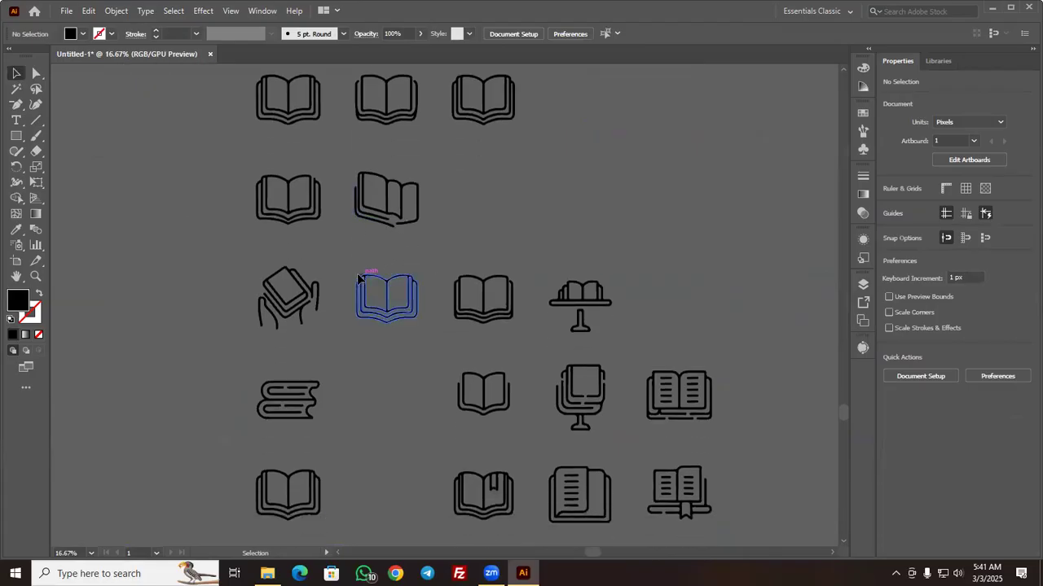
pyautogui.scroll(-1, 332, 272)
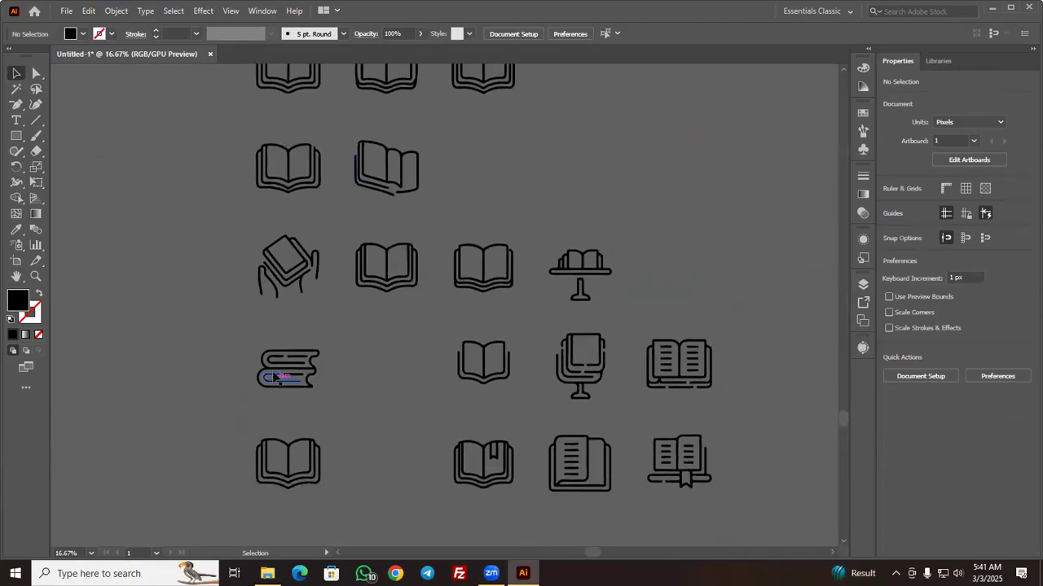
pyautogui.scroll(-1, 447, 484)
pyautogui.click(583, 329)
pyautogui.press('Delete')
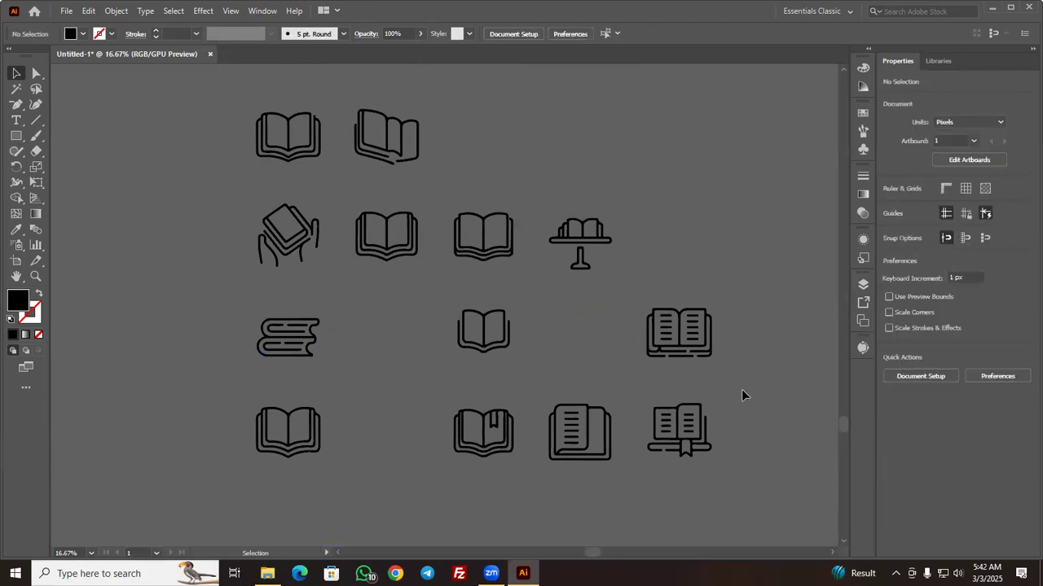
# Try to remove the anchor points at the bar end beside the gap under the bookmarked book, using the Delete Anchor Point tool
pyautogui.scroll(4, 649, 510)
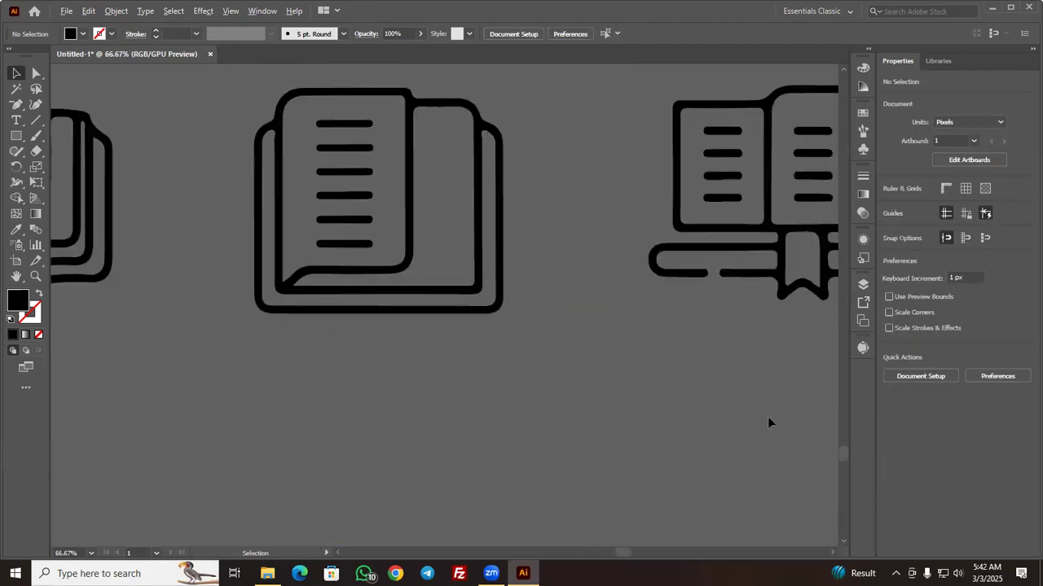
pyautogui.moveTo(728, 367); pyautogui.dragTo(506, 407)
pyautogui.scroll(2, 493, 376)
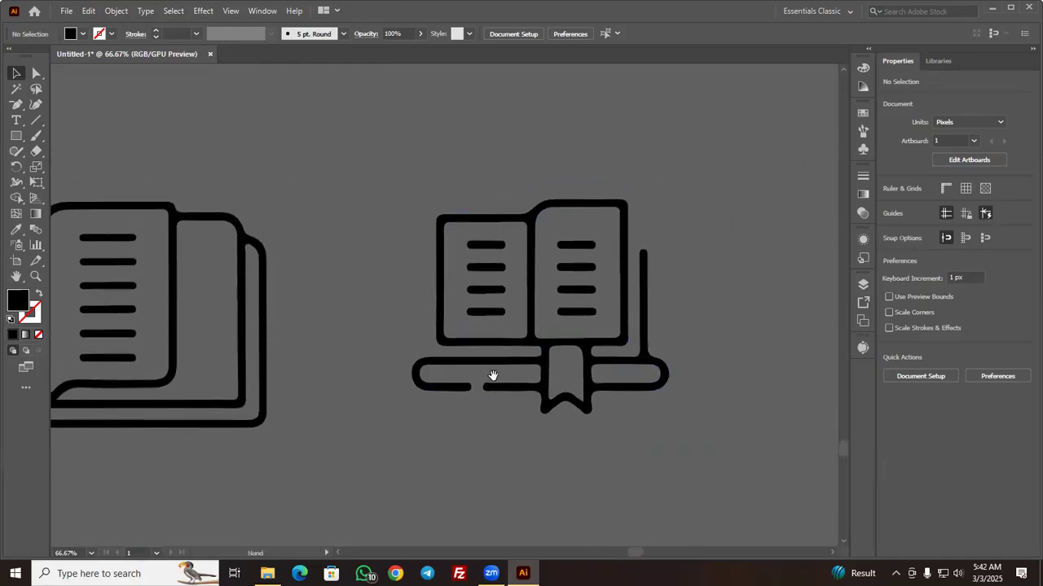
pyautogui.scroll(-3, 534, 460)
pyautogui.scroll(2, 537, 440)
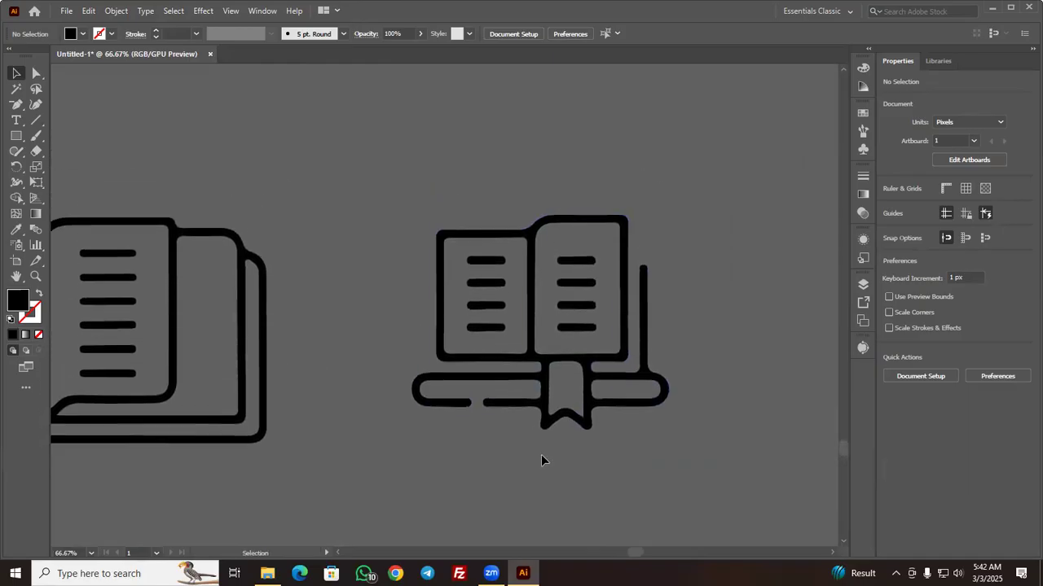
pyautogui.scroll(3, 541, 455)
pyautogui.click(372, 308)
pyautogui.scroll(3, 302, 354)
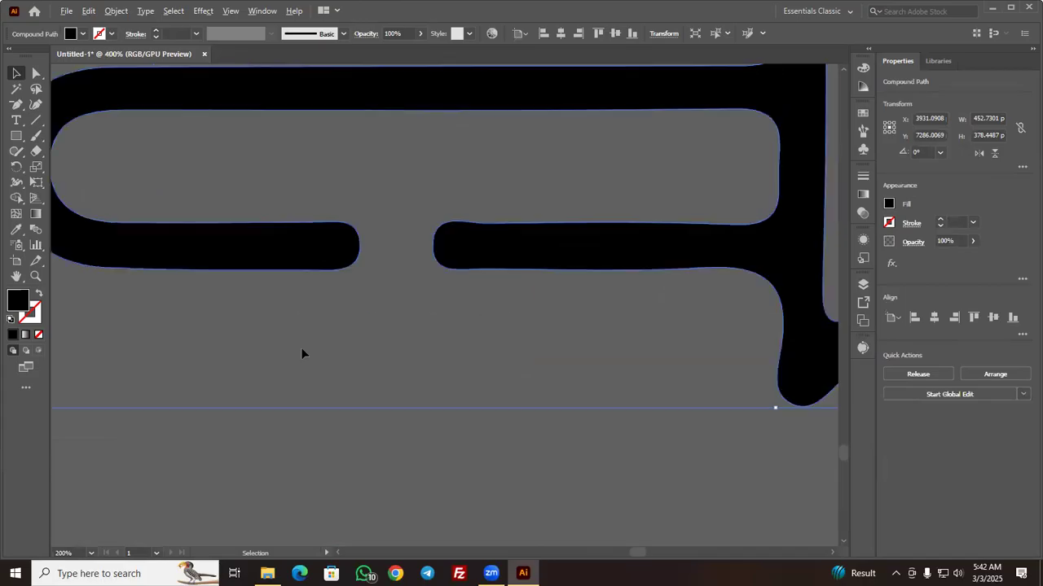
pyautogui.click(16, 105)
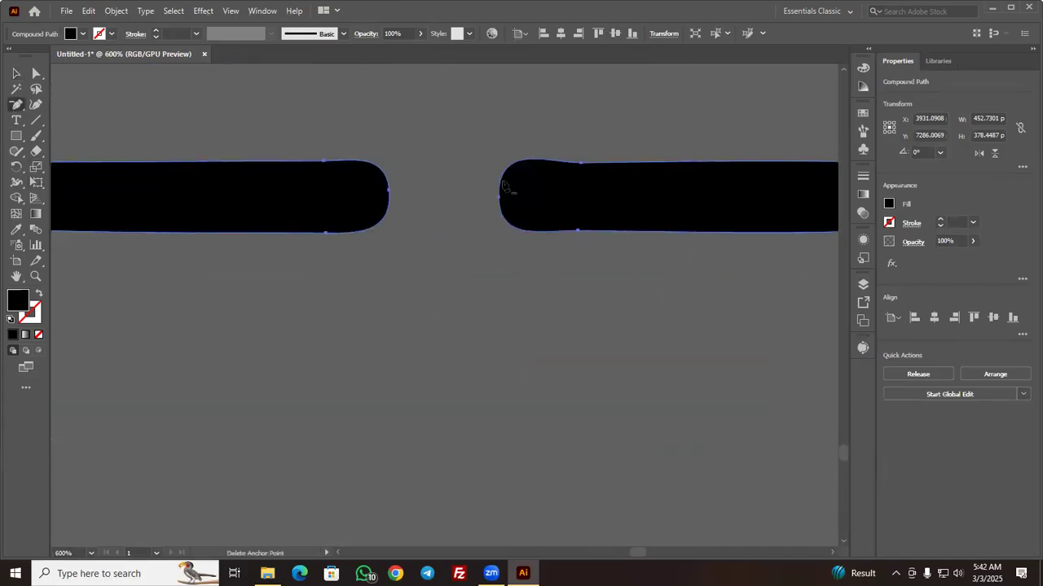
pyautogui.click(501, 194)
pyautogui.click(581, 165)
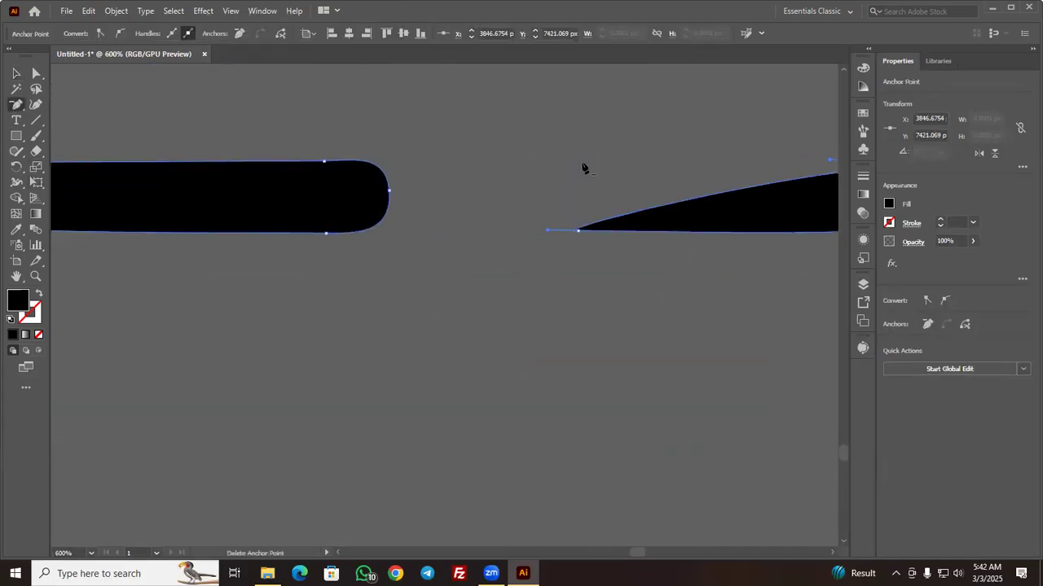
pyautogui.click(582, 233)
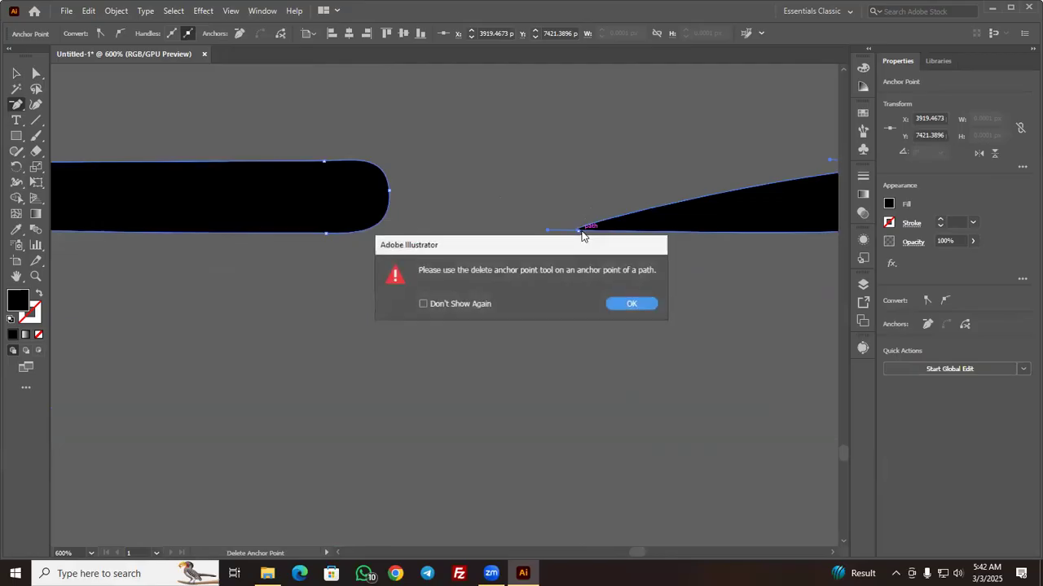
pyautogui.click(627, 305)
pyautogui.click(581, 231)
# Undo the anchor point deletions on the bookmarked book's bar and deselect the icon
pyautogui.hotkey('ctrl', '1')
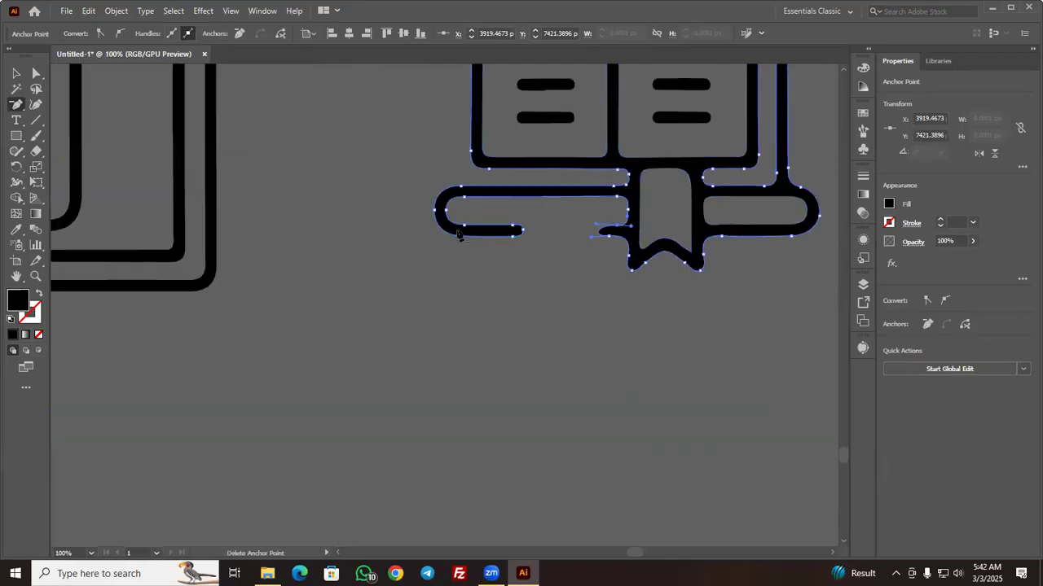
pyautogui.hotkey('ctrl', 'a')
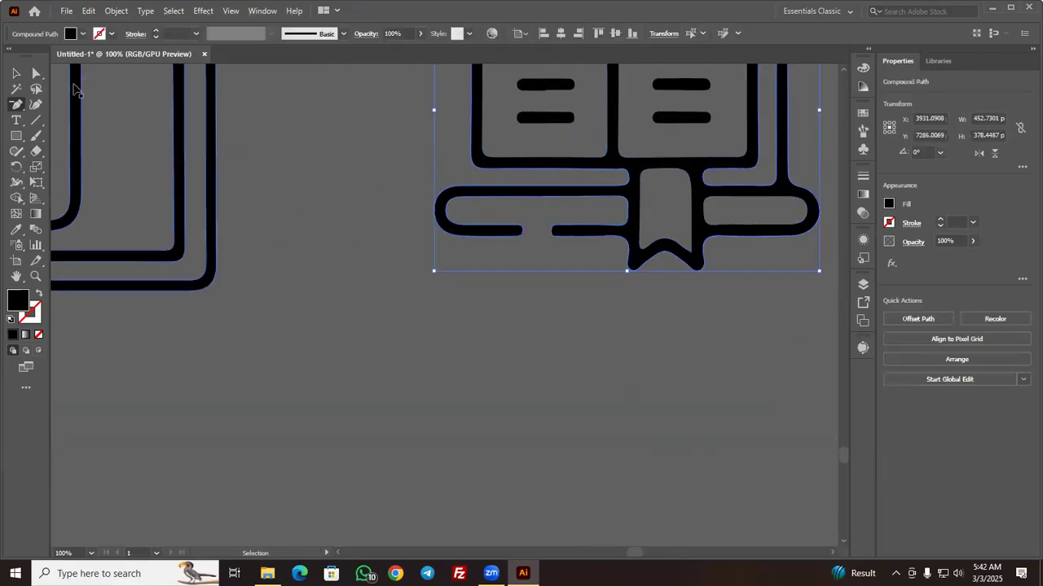
pyautogui.hotkey('ctrl', '8')
pyautogui.click(15, 72)
pyautogui.click(296, 409)
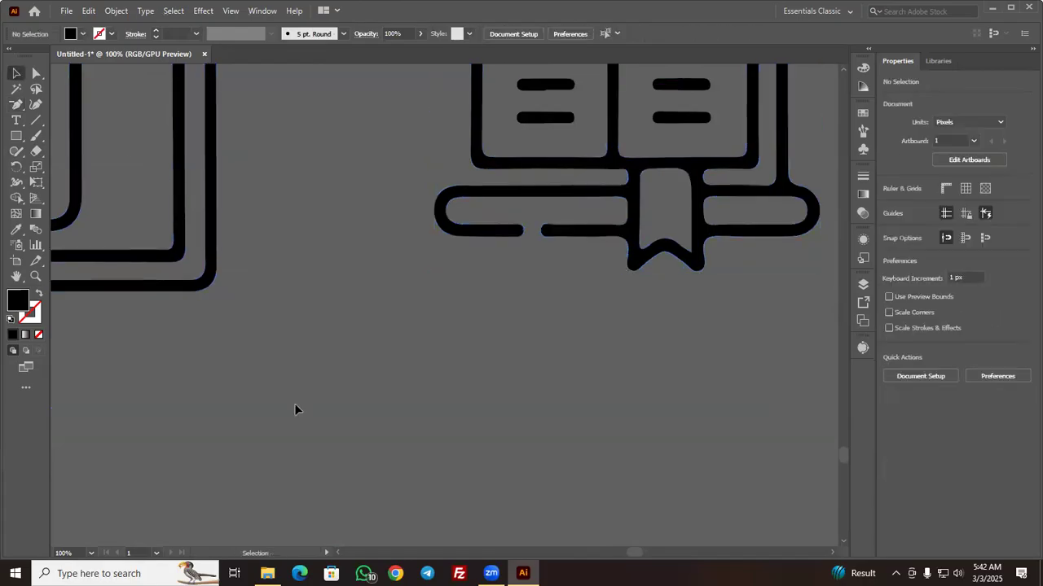
# Move the large open book with text lines from the fourth row into the third position of the second row
pyautogui.scroll(-3, 242, 414)
pyautogui.scroll(-2, 338, 338)
pyautogui.scroll(-1, 337, 335)
pyautogui.scroll(3, 453, 260)
pyautogui.scroll(3, 416, 244)
pyautogui.moveTo(377, 225); pyautogui.dragTo(595, 377)
pyautogui.scroll(-4, 592, 376)
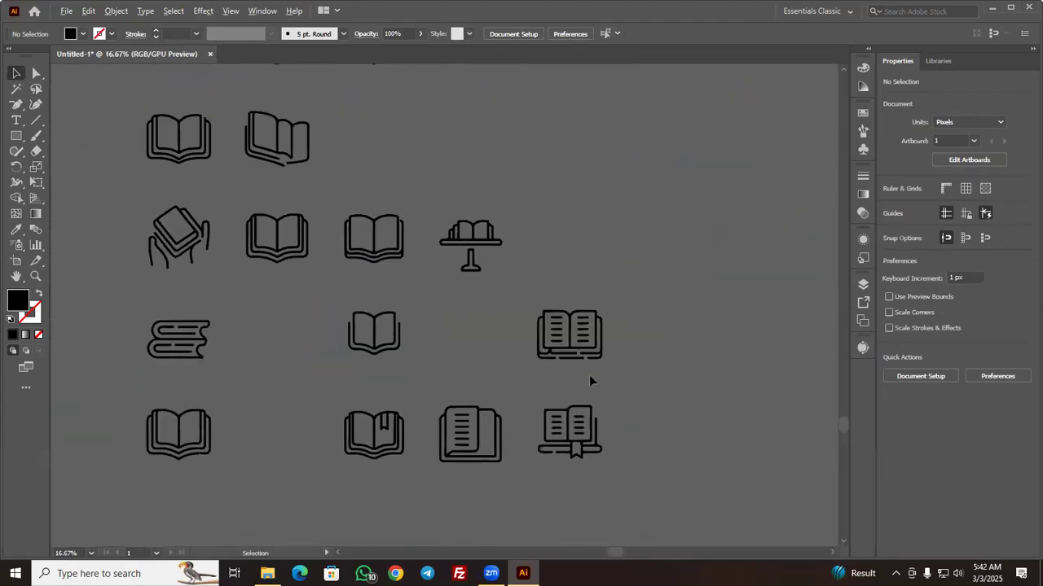
pyautogui.scroll(1, 682, 407)
pyautogui.moveTo(586, 360); pyautogui.dragTo(405, 160)
pyautogui.click(404, 363)
# Move the small open book beside the stacked books and the books on a pedestal into the fourth row's third position
pyautogui.moveTo(398, 380); pyautogui.dragTo(299, 374)
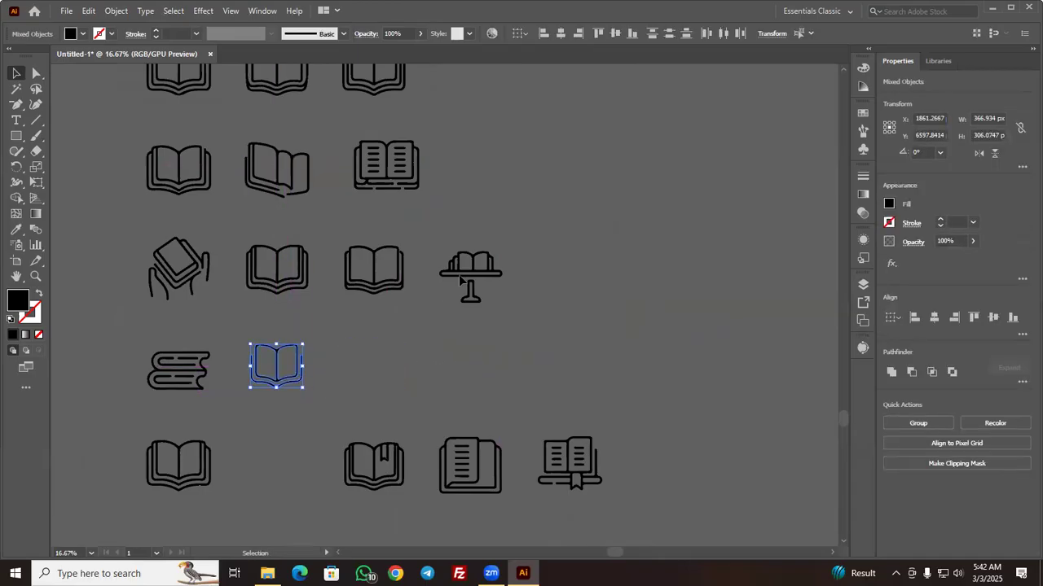
pyautogui.moveTo(479, 279); pyautogui.dragTo(394, 359)
pyautogui.click(452, 403)
pyautogui.scroll(-1, 439, 399)
pyautogui.scroll(2, 439, 399)
pyautogui.moveTo(439, 399); pyautogui.dragTo(355, 325)
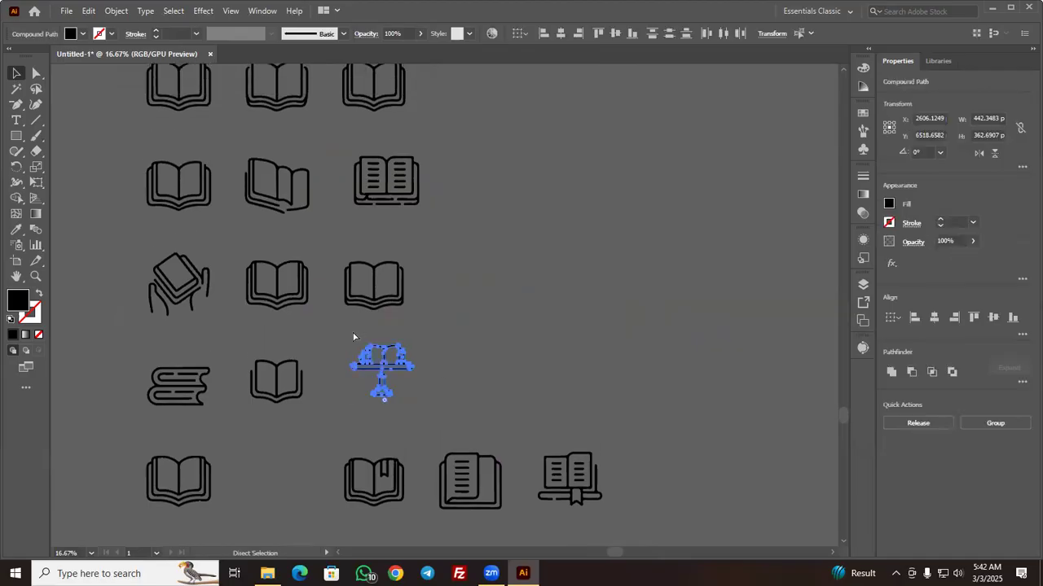
pyautogui.click(554, 374)
# Move the open book with the ribbon bookmark into the second position of the bottom row
pyautogui.scroll(-3, 546, 372)
pyautogui.moveTo(404, 401); pyautogui.dragTo(316, 405)
pyautogui.click(405, 360)
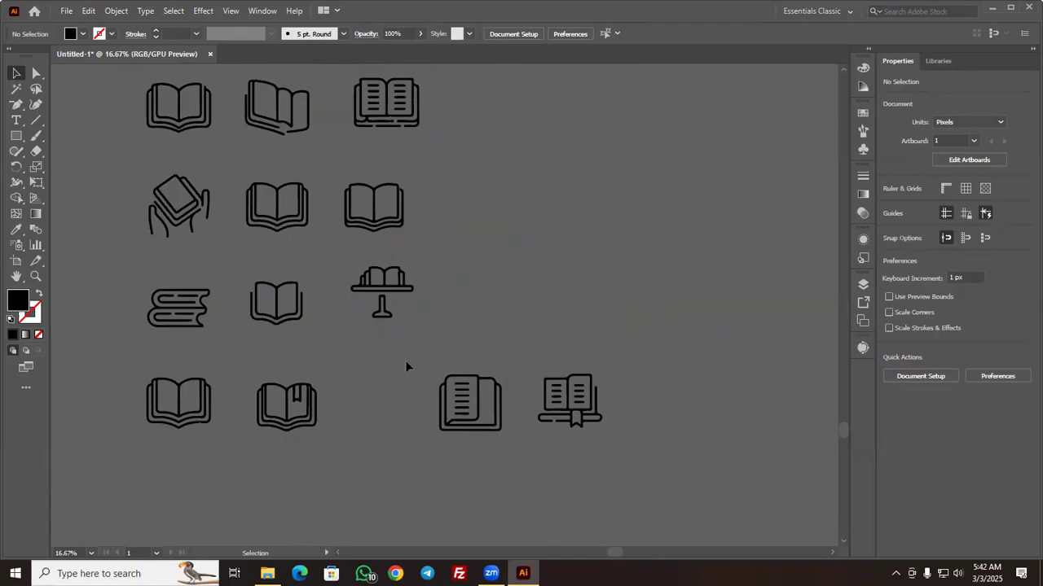
# Delete the middle open-book icon in the top row
pyautogui.scroll(-1, 405, 360)
pyautogui.scroll(2, 409, 362)
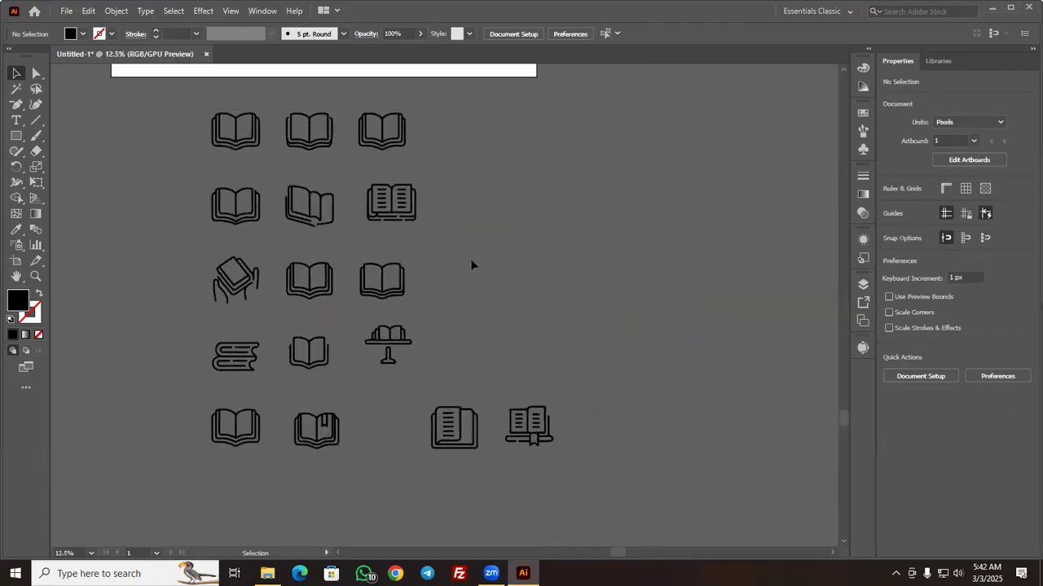
pyautogui.click(302, 122)
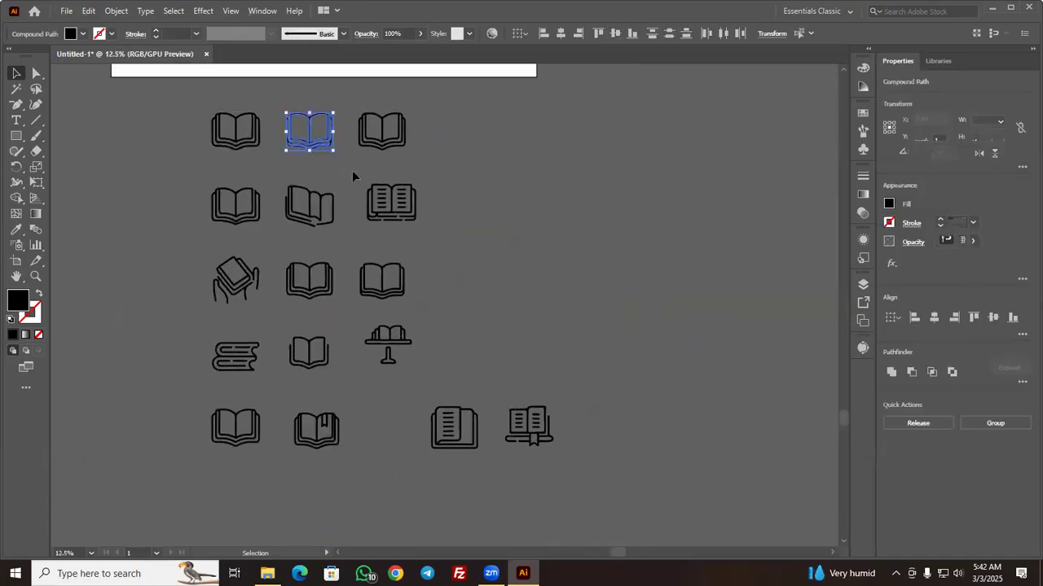
pyautogui.press('Delete')
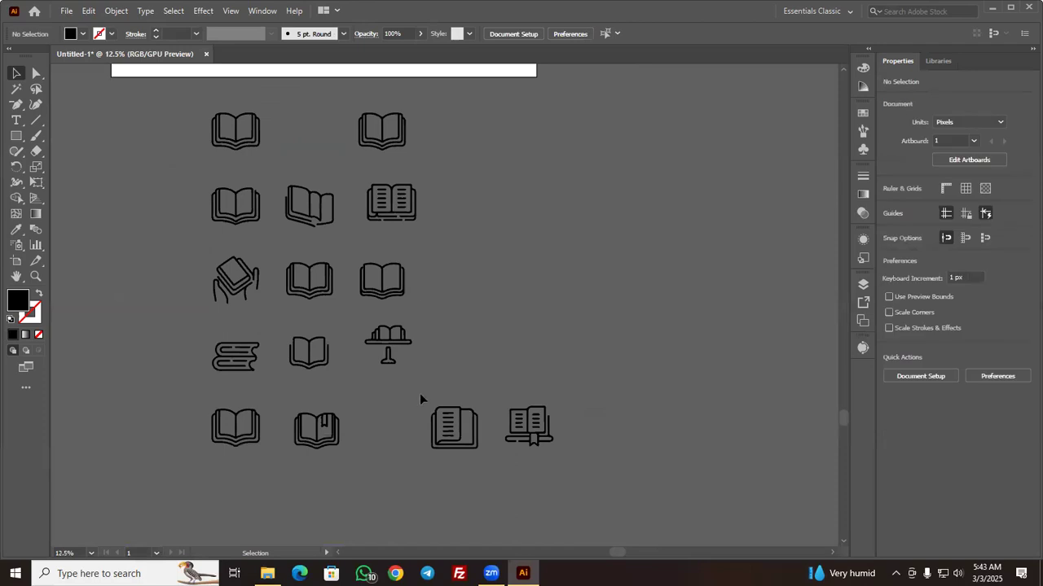
# Move the folded-page book into the bottom row's third position and the bookmarked book on a bar into the top row's gap
pyautogui.moveTo(470, 444); pyautogui.dragTo(411, 444)
pyautogui.click(478, 394)
pyautogui.moveTo(529, 427); pyautogui.dragTo(304, 118)
pyautogui.click(599, 195)
# Try distributing all the icons horizontally by their right edges, and undo the distribution
pyautogui.scroll(2, 552, 199)
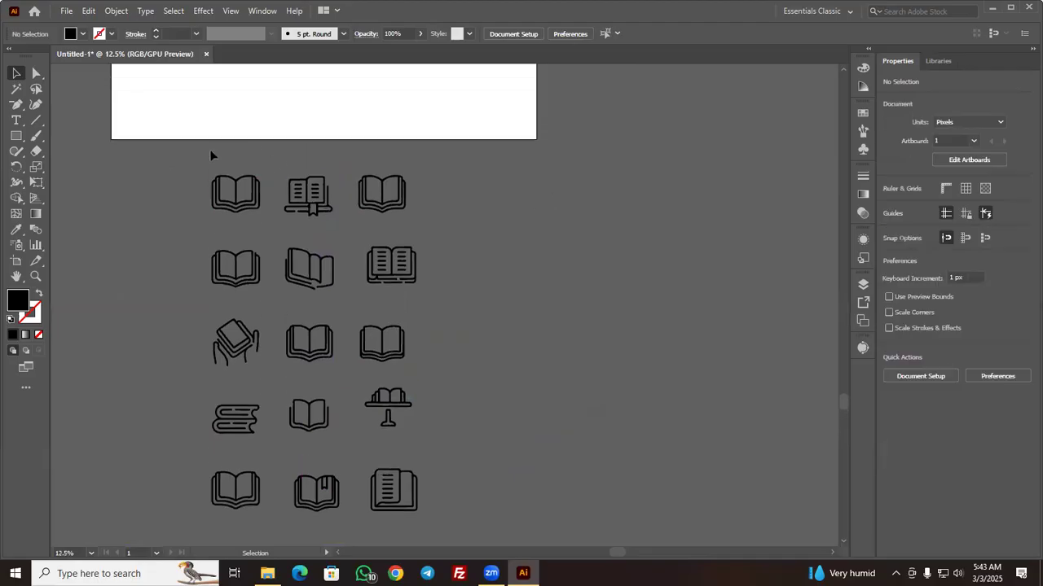
pyautogui.moveTo(430, 211); pyautogui.dragTo(436, 212)
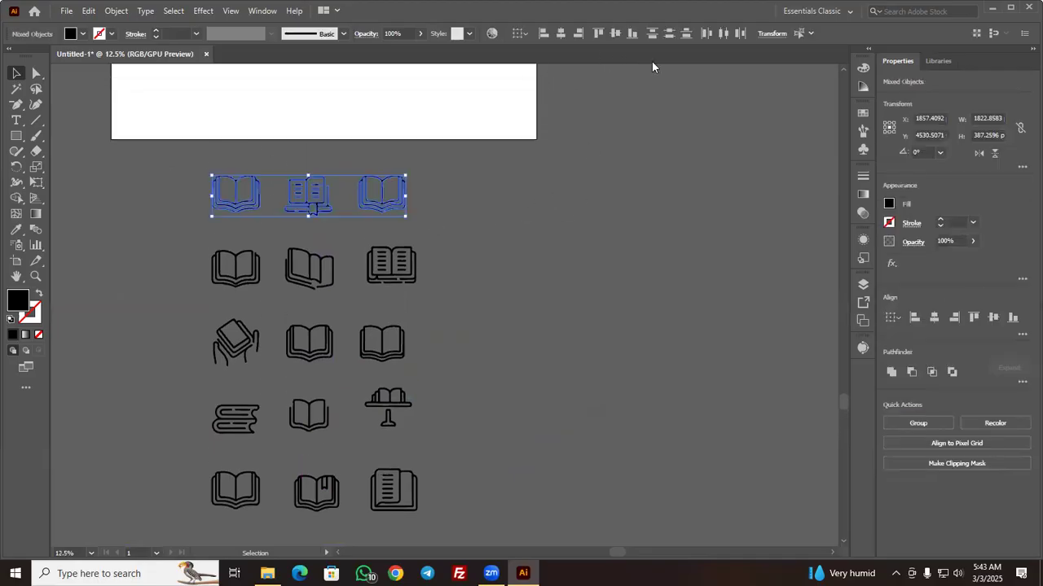
pyautogui.click(660, 193)
pyautogui.scroll(-1, 260, 304)
pyautogui.hotkey('ctrl', 'a')
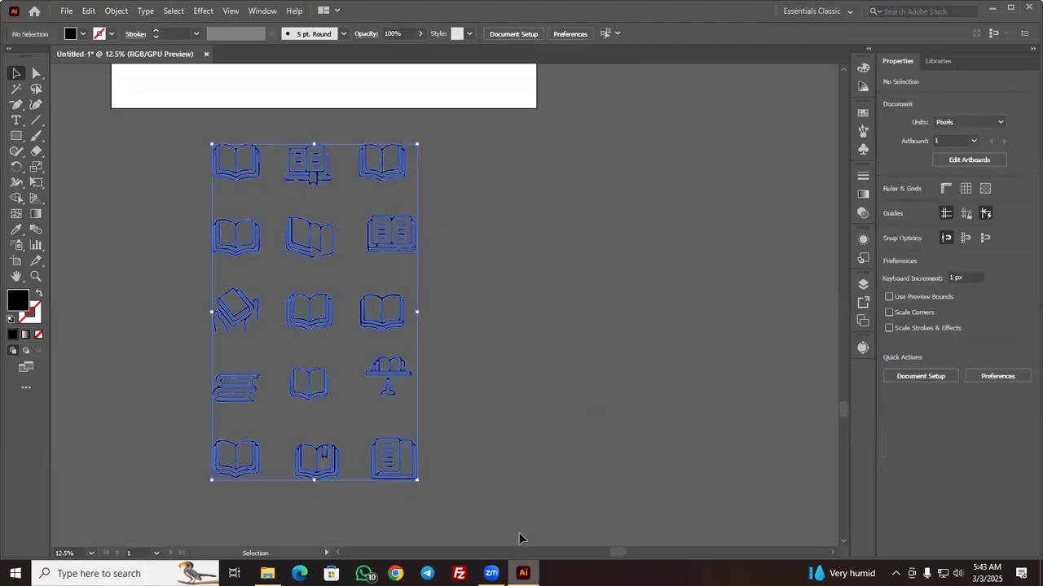
pyautogui.click(737, 36)
pyautogui.press('a')
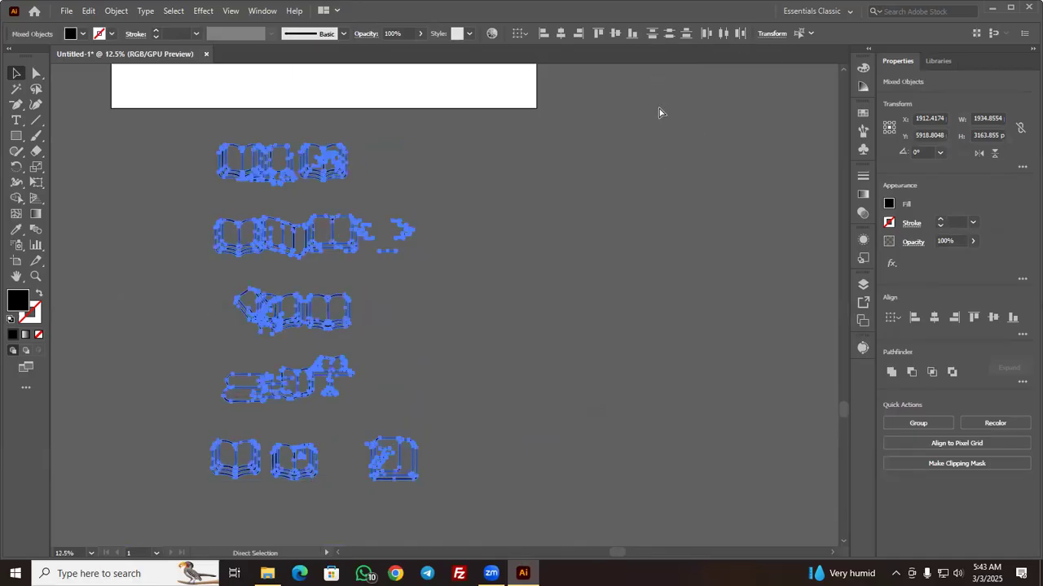
pyautogui.hotkey('ctrl', 'z')
pyautogui.press('v')
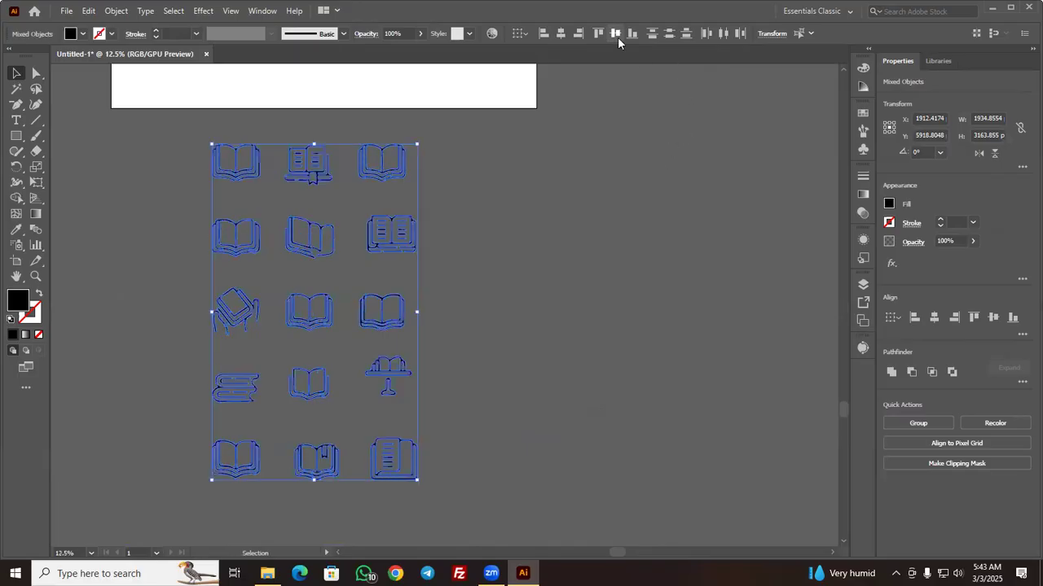
pyautogui.click(291, 198)
# Align the top row's icons on their vertical centres
pyautogui.moveTo(546, 162); pyautogui.dragTo(210, 174)
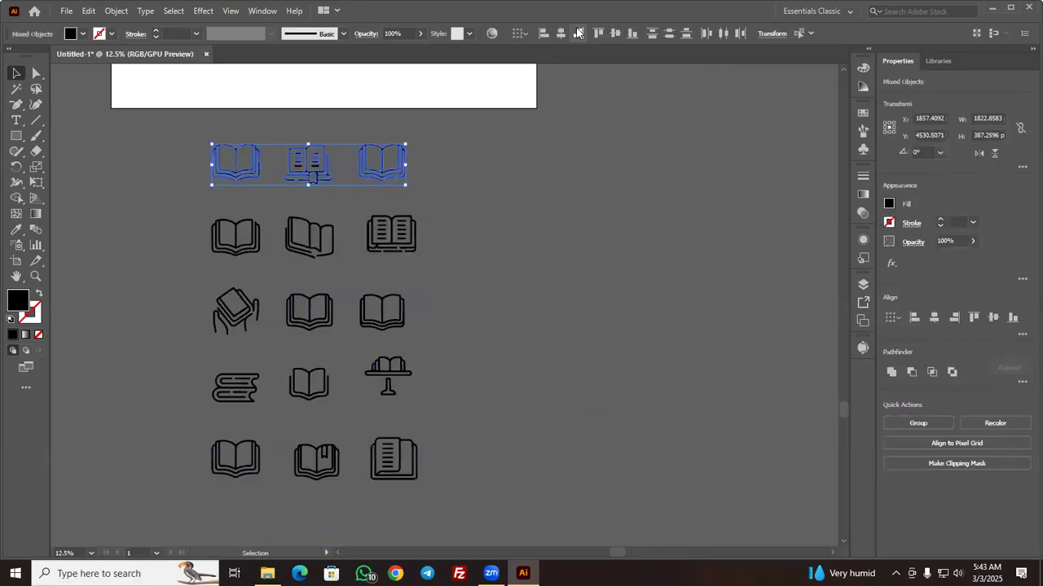
pyautogui.click(614, 34)
pyautogui.click(622, 93)
pyautogui.scroll(3, 518, 244)
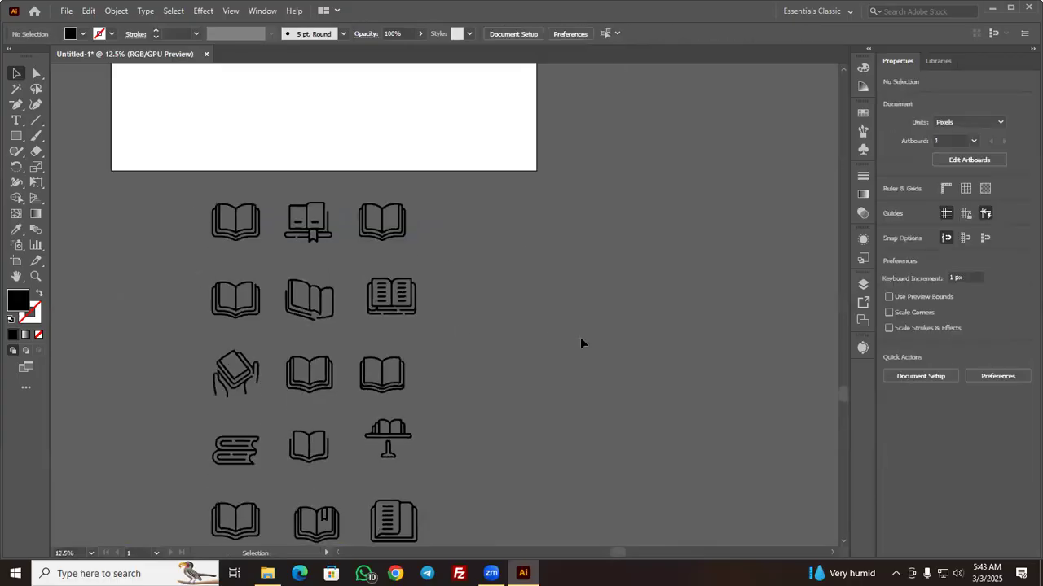
# Try aligning the first column's icons on their horizontal centres, and undo the alignment
pyautogui.scroll(-3, 176, 163)
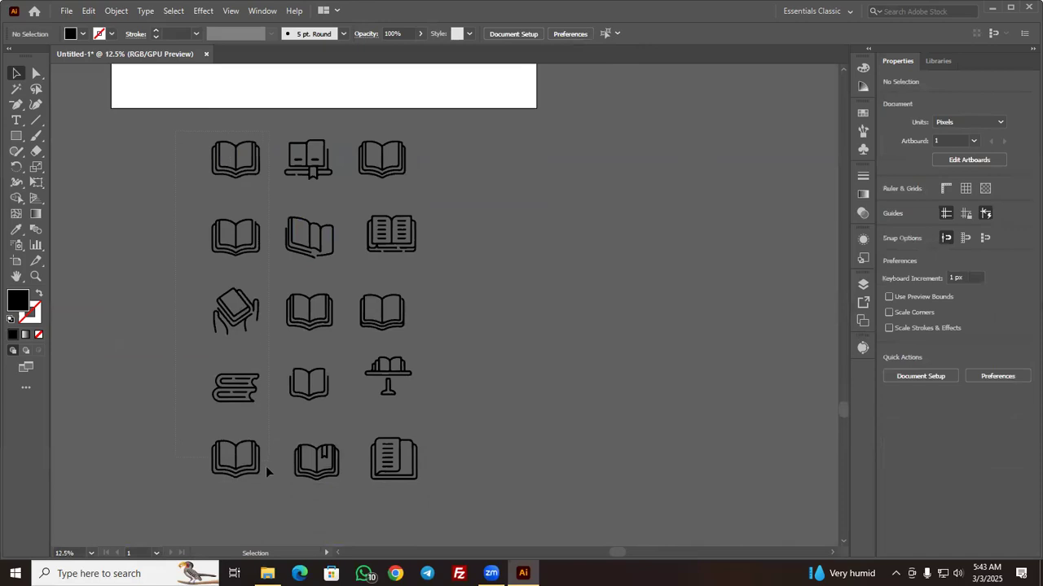
pyautogui.moveTo(266, 468); pyautogui.dragTo(268, 474)
pyautogui.click(560, 33)
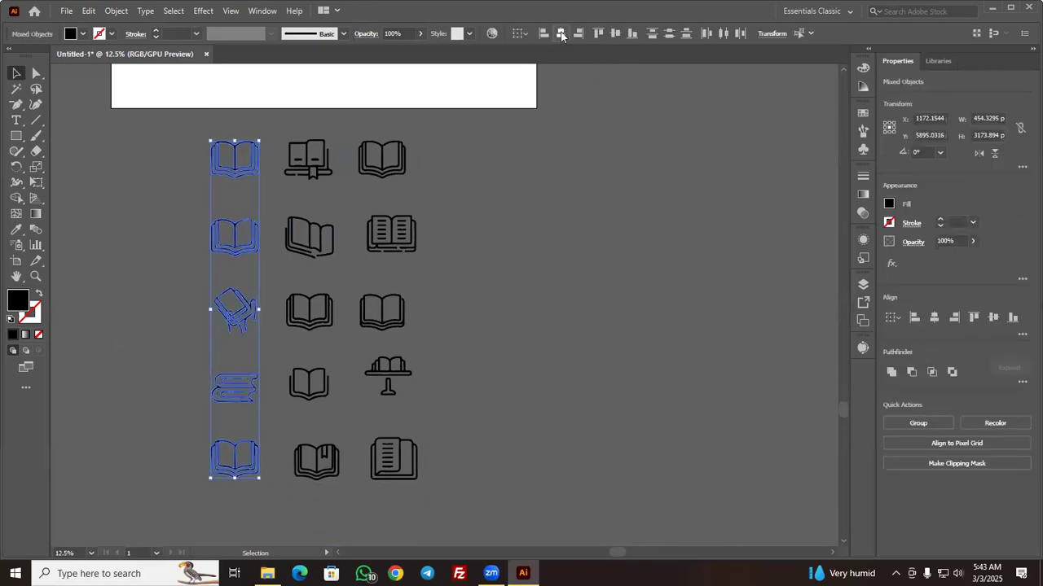
pyautogui.hotkey('ctrl', 'z')
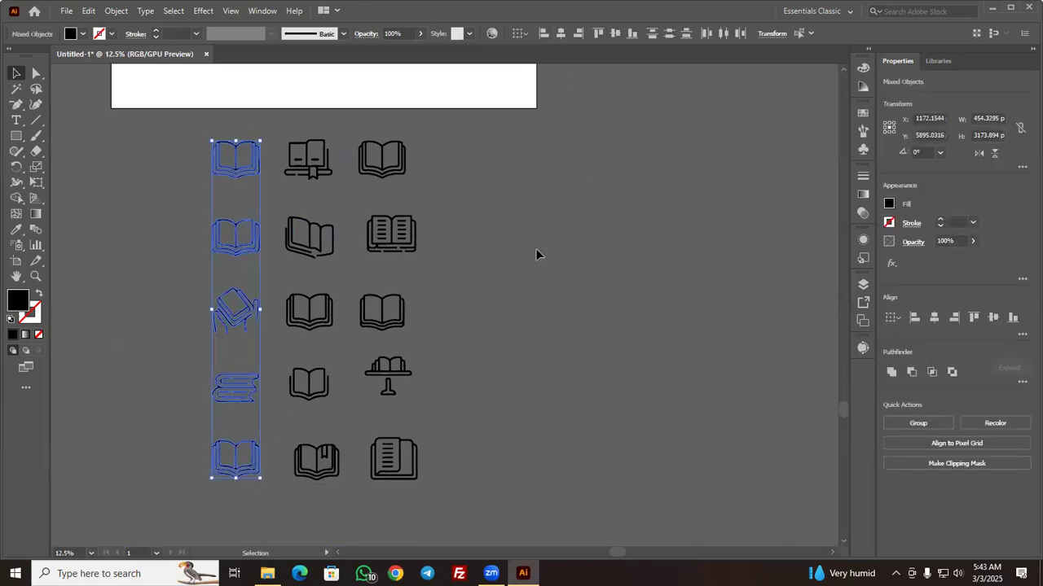
# Select the hands-holding-a-book icon and the stacked-books icon in turn, pasting the clipboard text in front
pyautogui.click(224, 280)
pyautogui.moveTo(224, 303); pyautogui.dragTo(261, 327)
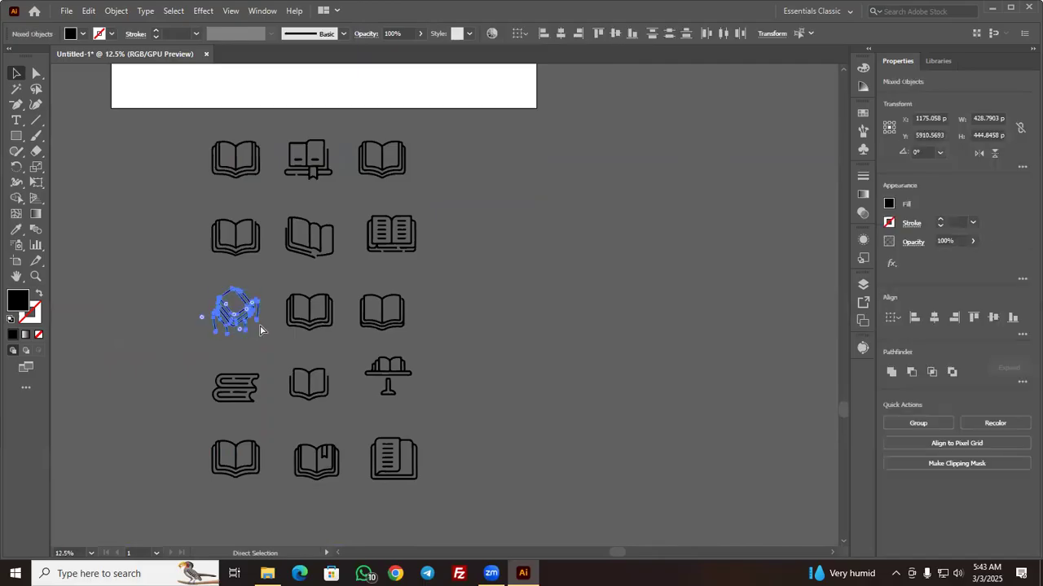
pyautogui.click(251, 390)
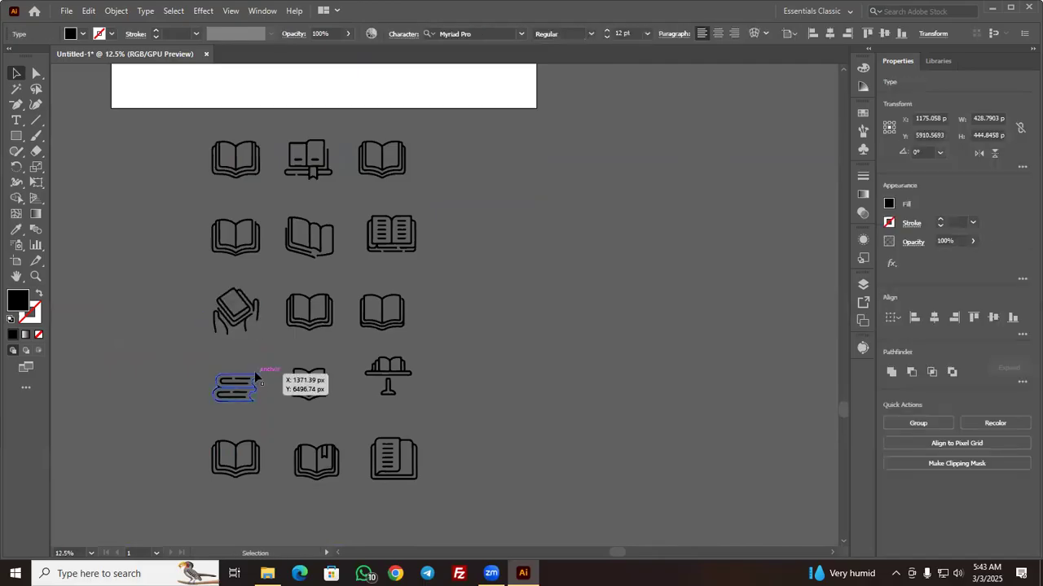
pyautogui.moveTo(175, 375); pyautogui.dragTo(273, 417)
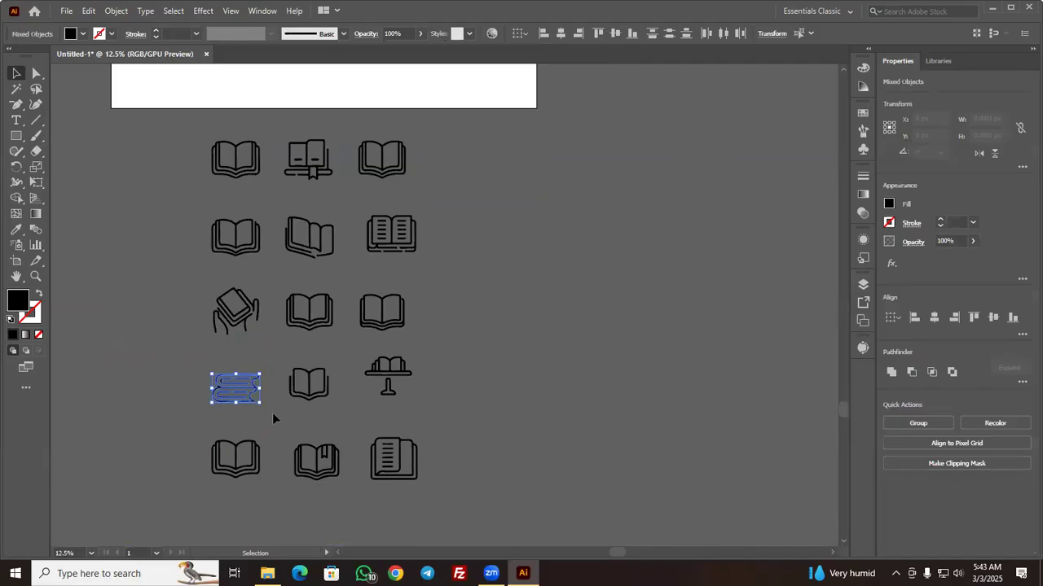
pyautogui.hotkey('ctrl', 'f')
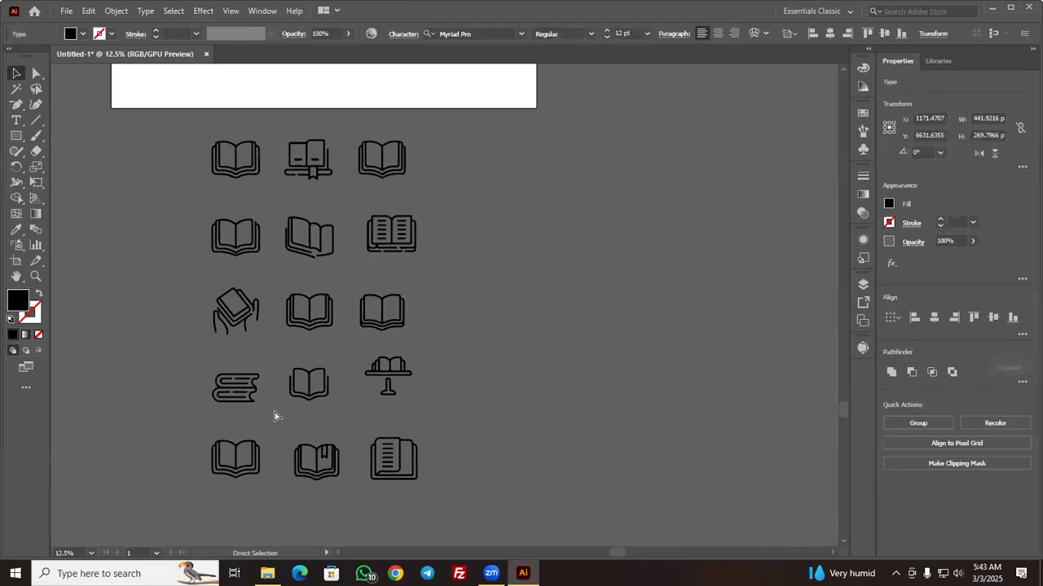
# Reselect all parts of the stacked-books icon in the fourth row
pyautogui.scroll(-2, 265, 366)
pyautogui.scroll(-1, 264, 366)
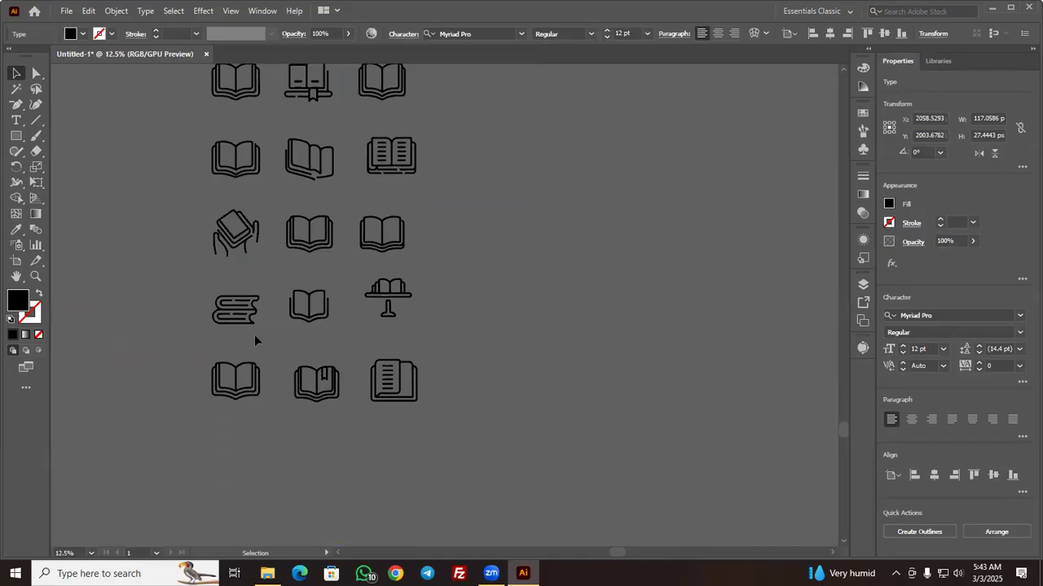
pyautogui.click(252, 312)
pyautogui.moveTo(255, 345); pyautogui.dragTo(210, 291)
pyautogui.click(210, 288)
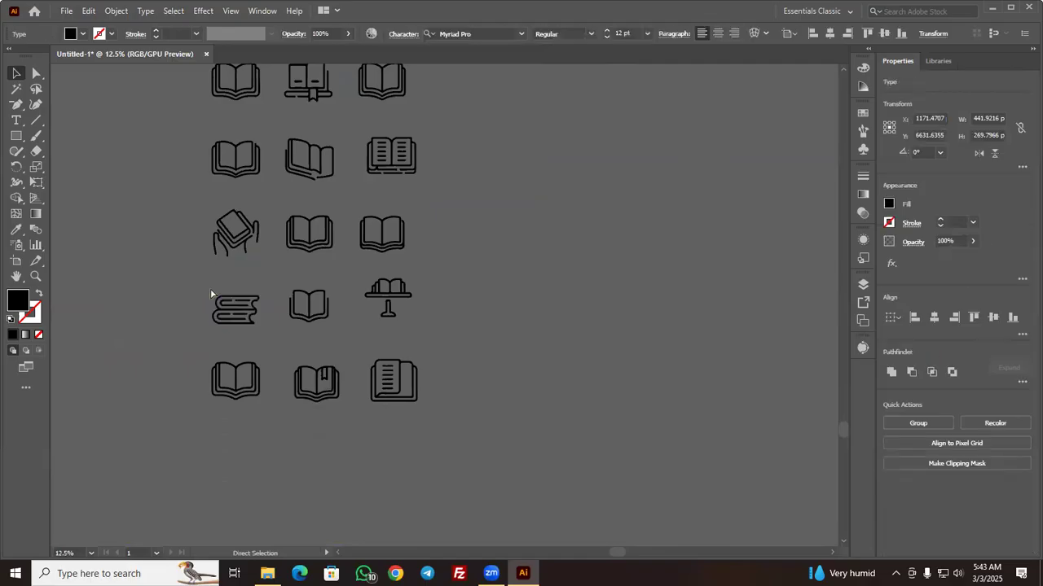
# Select the bottom row's icons in turn to check whether each one is a single object
pyautogui.click(218, 374)
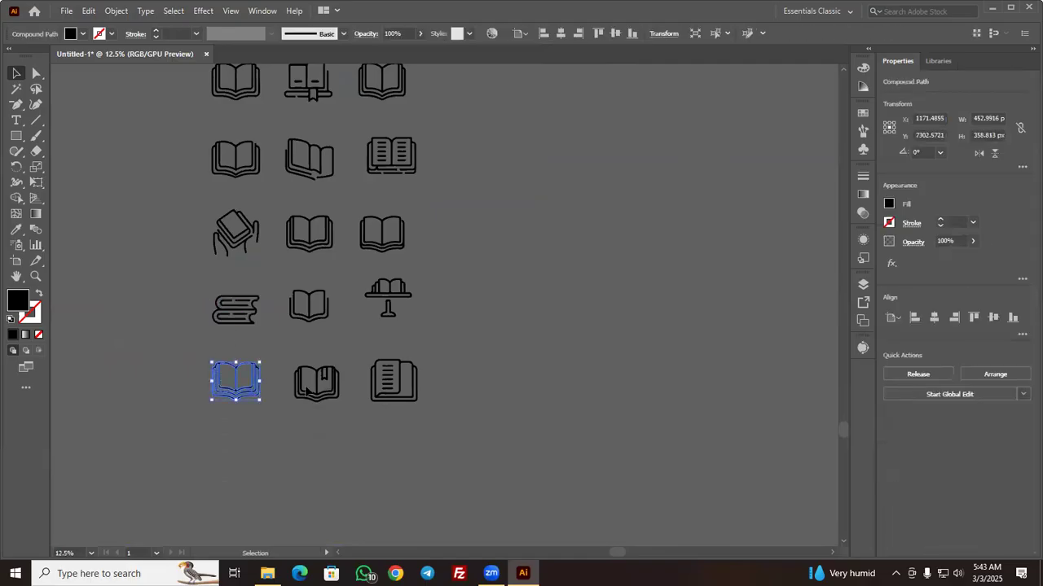
pyautogui.click(316, 392)
pyautogui.click(397, 380)
pyautogui.click(392, 383)
pyautogui.click(470, 418)
# Try to group all parts of the lined-page book icon in the bottom row
pyautogui.press('a')
pyautogui.moveTo(422, 405); pyautogui.dragTo(366, 360)
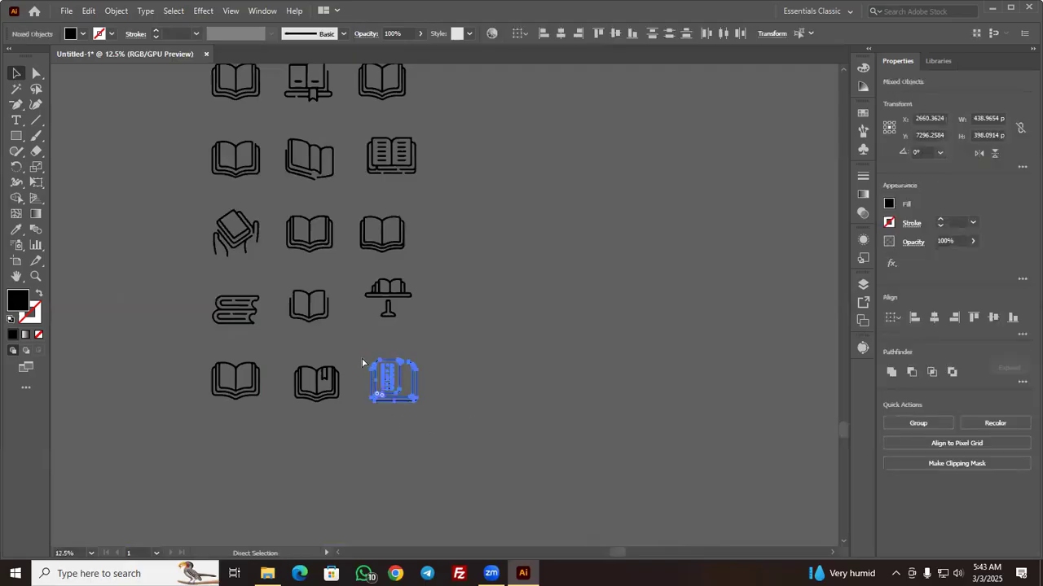
pyautogui.hotkey('ctrl', 'z')
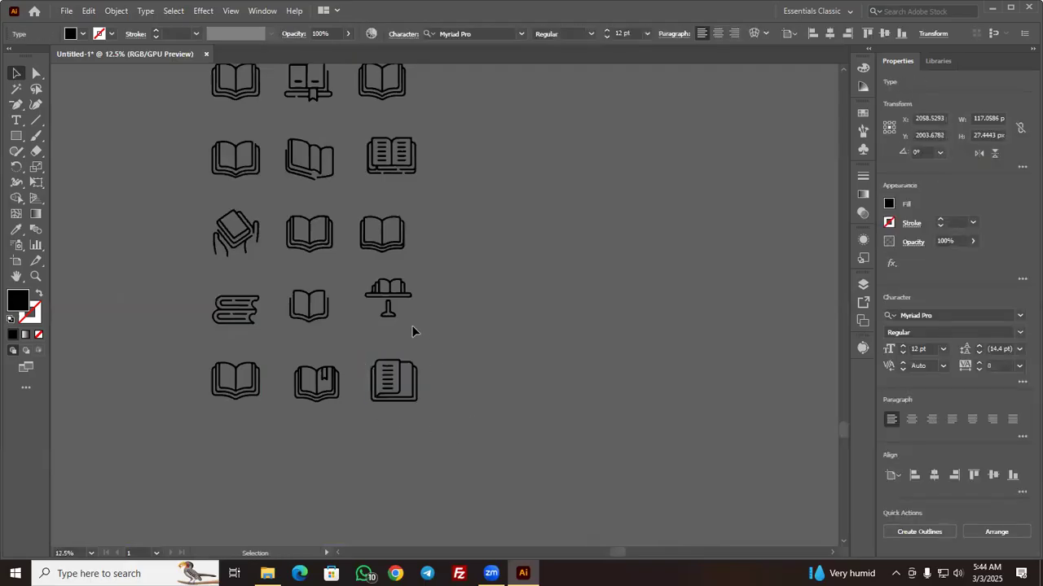
pyautogui.click(389, 388)
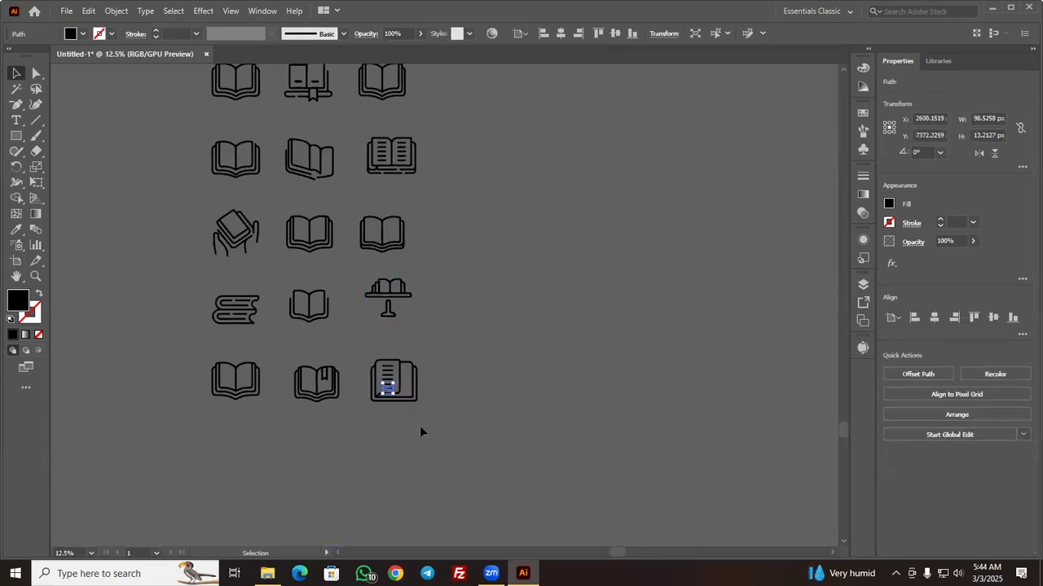
# Group all parts of the lined-page book icon in the bottom row's third column
pyautogui.scroll(5, 476, 464)
pyautogui.scroll(3, 386, 386)
pyautogui.moveTo(257, 330); pyautogui.dragTo(548, 489)
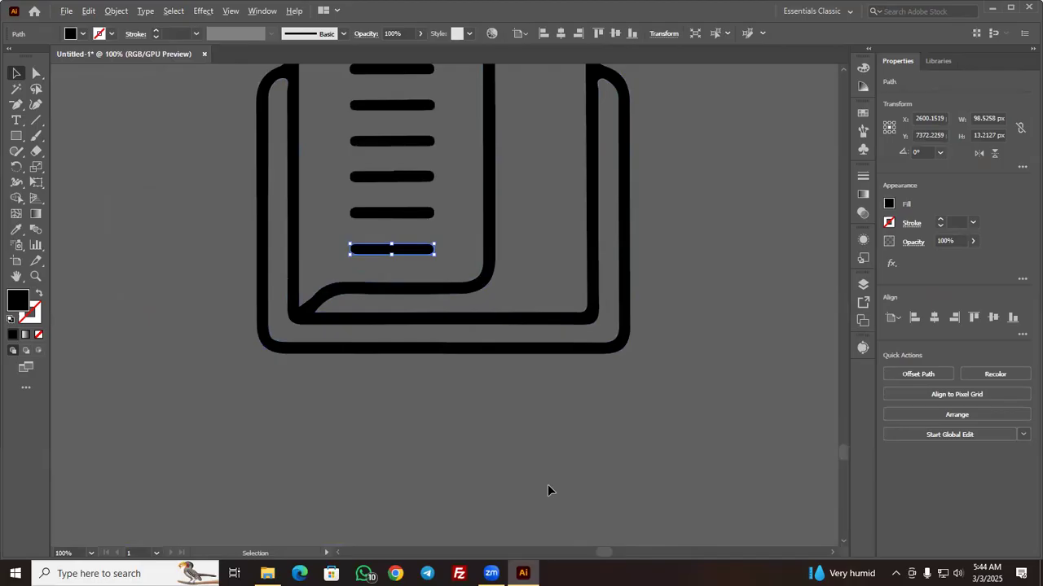
pyautogui.scroll(-1, 548, 484)
pyautogui.moveTo(596, 455); pyautogui.dragTo(361, 141)
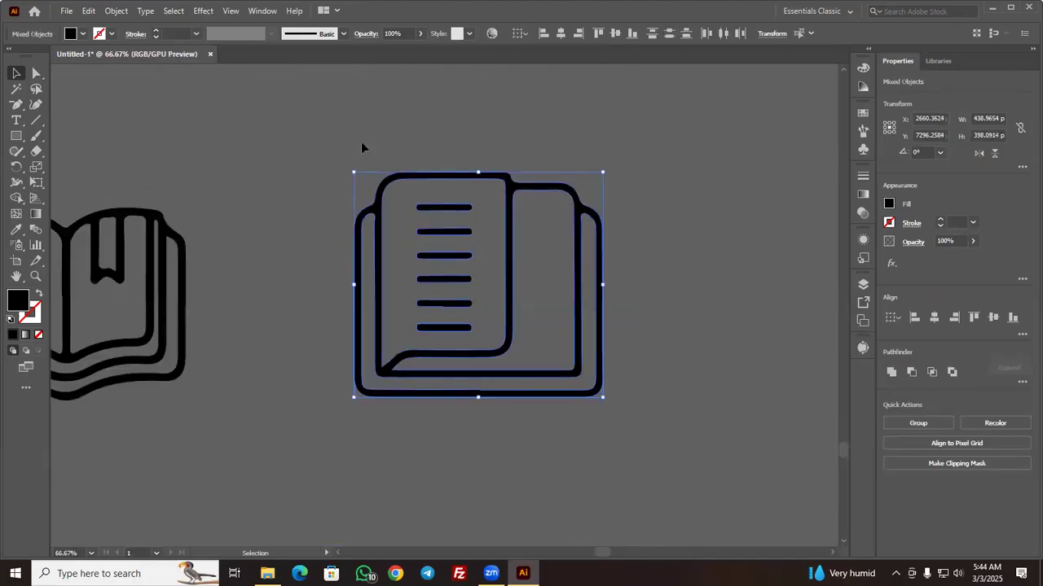
pyautogui.press('a')
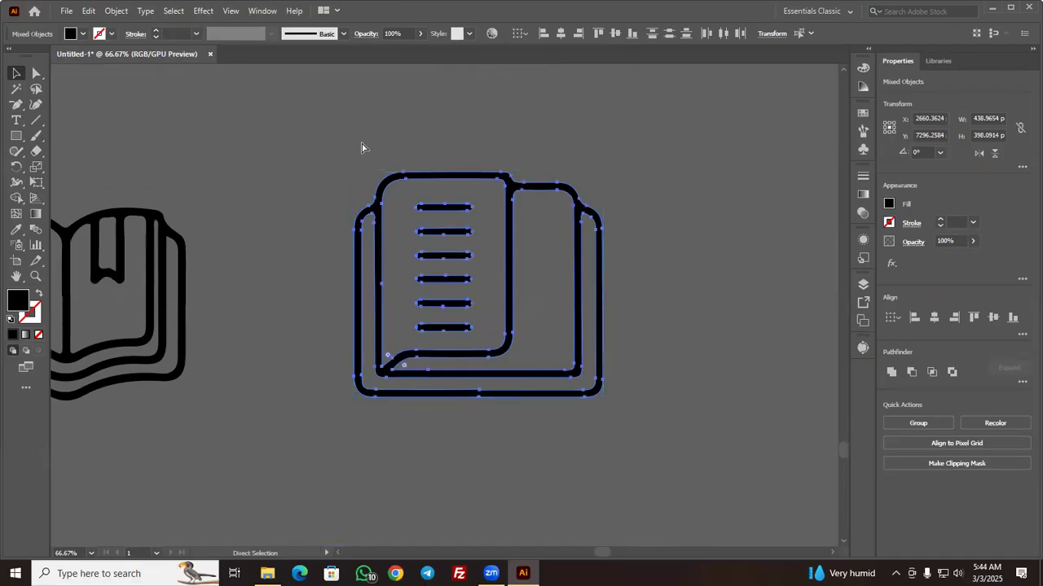
pyautogui.hotkey('ctrl', 'g')
pyautogui.press('v')
pyautogui.scroll(-2, 360, 142)
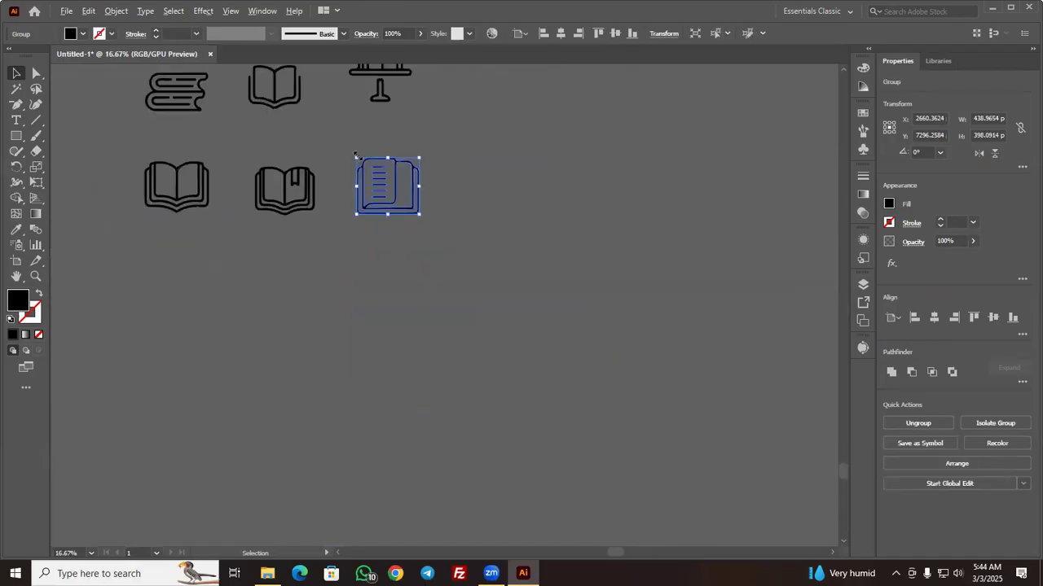
# Group all parts of the open-book icon in the middle of the fourth row
pyautogui.scroll(1, 387, 183)
pyautogui.scroll(2, 389, 124)
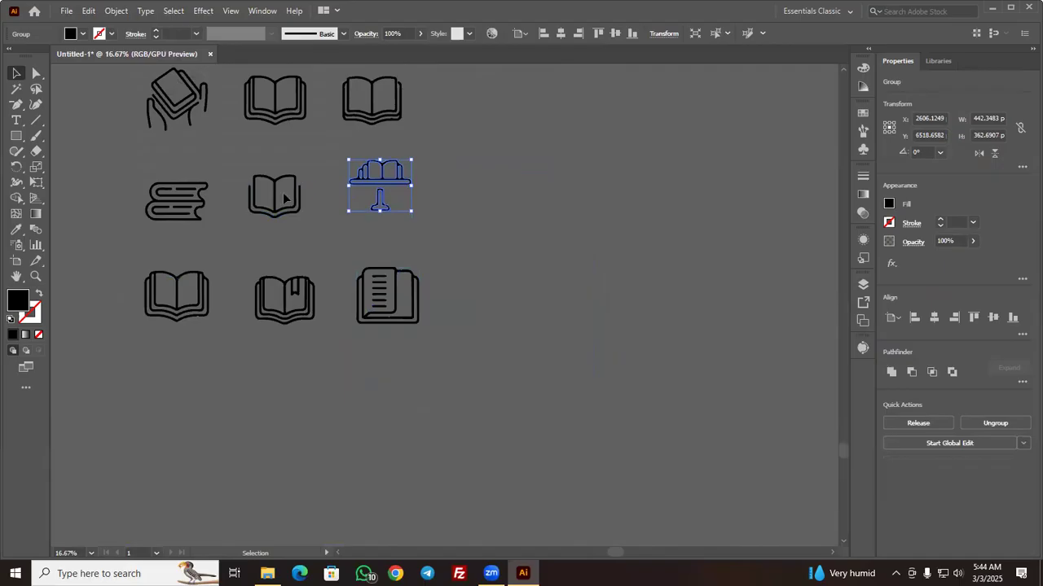
pyautogui.click(293, 211)
pyautogui.press('a')
pyautogui.moveTo(307, 230); pyautogui.dragTo(222, 158)
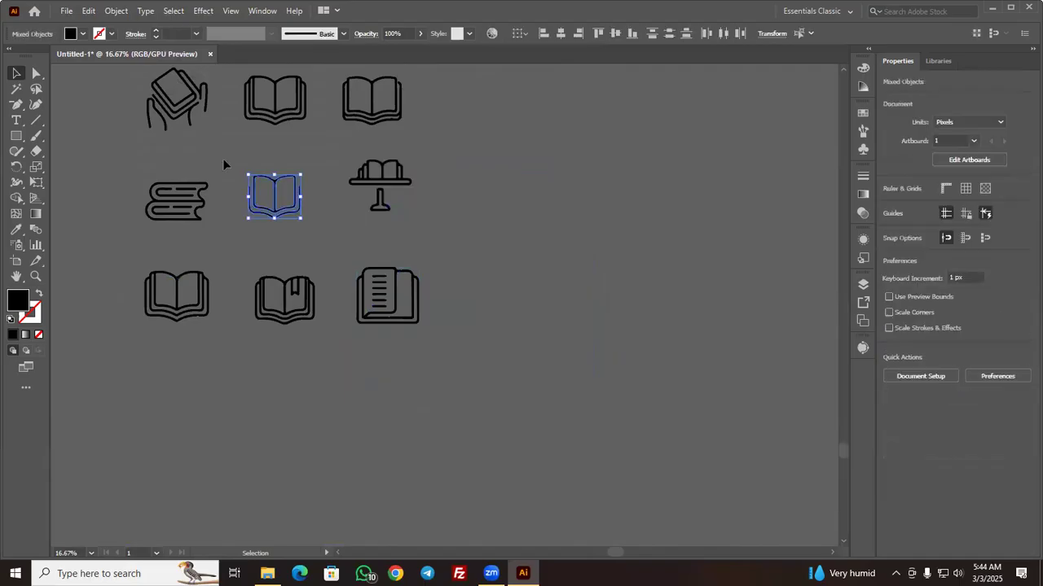
pyautogui.press('v')
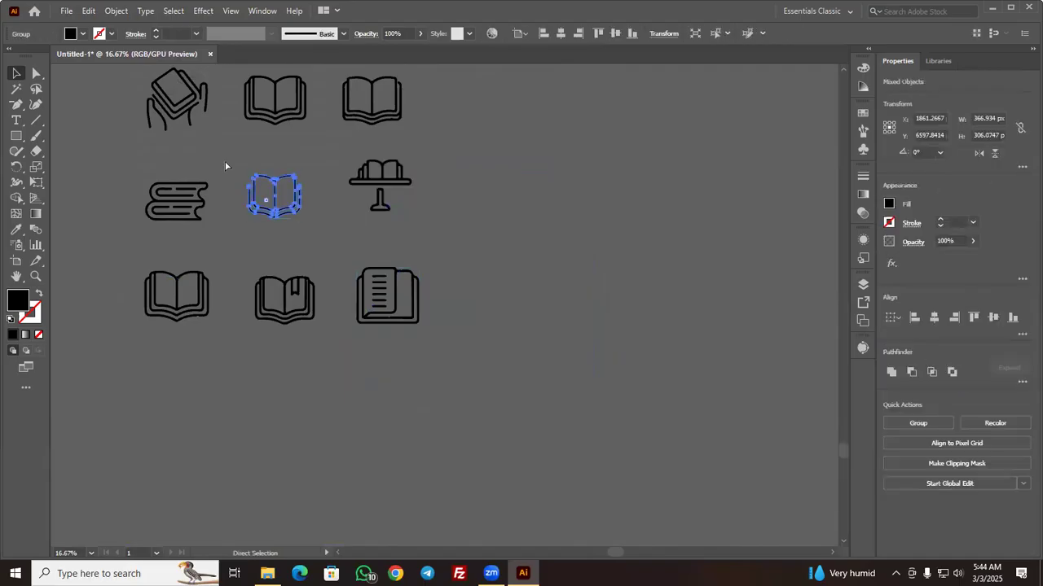
pyautogui.scroll(2, 295, 173)
# Group all parts of the hands-holding-a-book icon in the third row
pyautogui.click(291, 170)
pyautogui.scroll(2, 290, 170)
pyautogui.click(202, 205)
pyautogui.click(204, 259)
pyautogui.moveTo(121, 171); pyautogui.dragTo(122, 167)
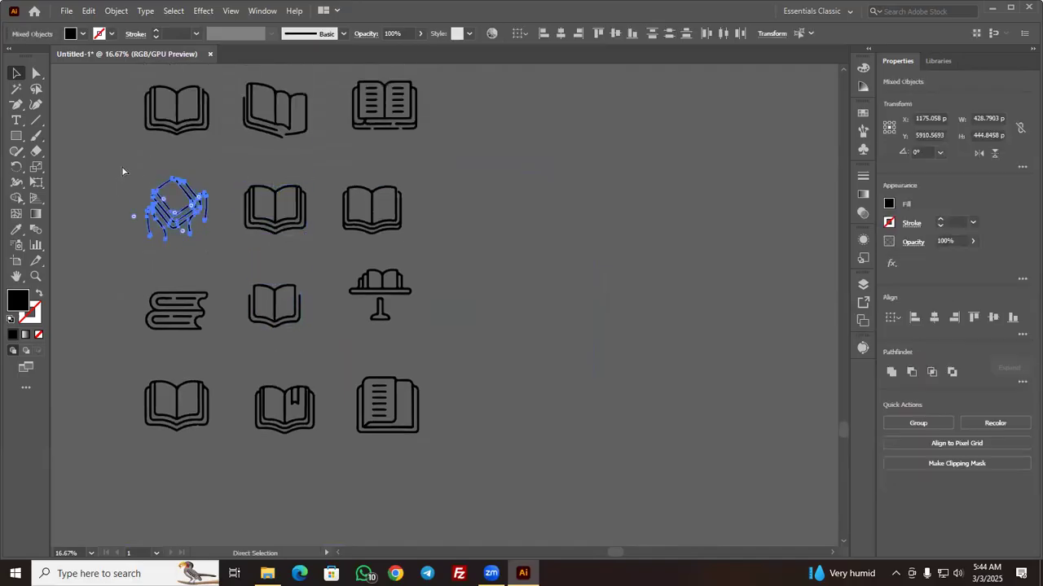
pyautogui.hotkey('ctrl', 'g')
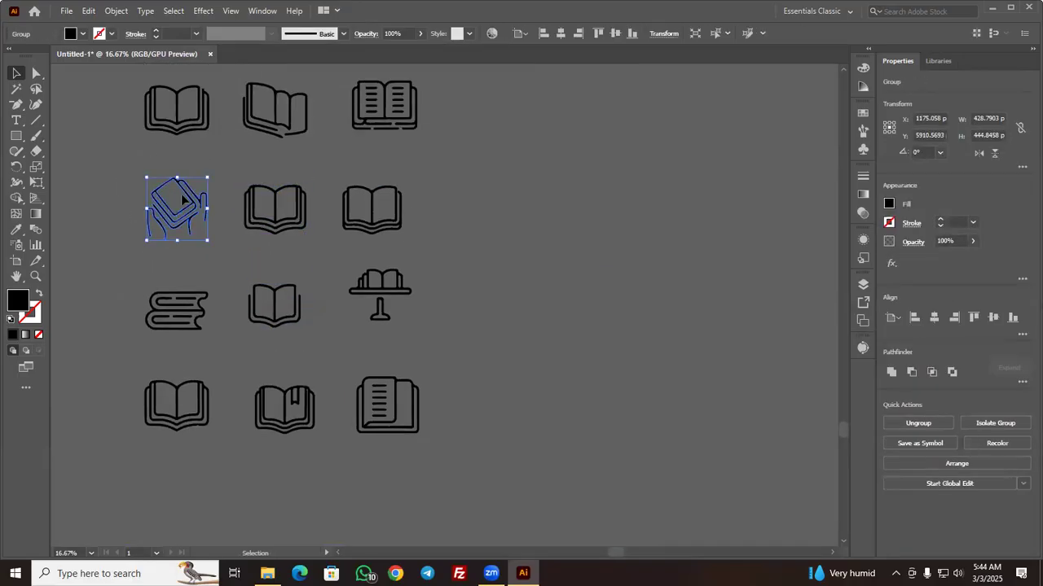
# Group all parts of the open book with text lines in the second row's third column
pyautogui.scroll(2, 251, 201)
pyautogui.click(383, 174)
pyautogui.moveTo(415, 194); pyautogui.dragTo(328, 125)
pyautogui.hotkey('ctrl', 'g')
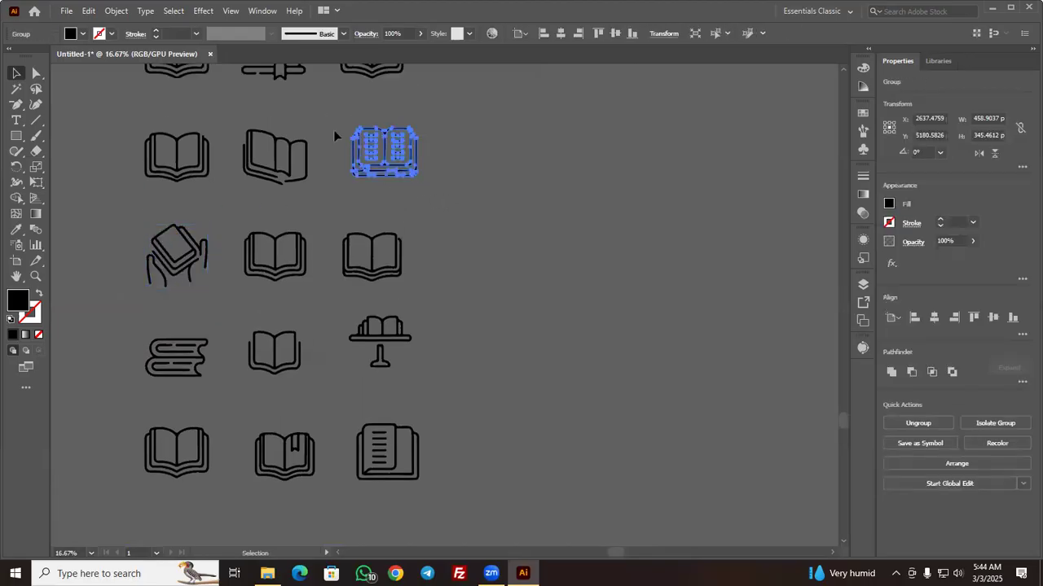
# Group all parts of the slanted open-book icon in the middle of the second row
pyautogui.scroll(1, 311, 176)
pyautogui.click(267, 187)
pyautogui.click(282, 205)
pyautogui.moveTo(318, 250); pyautogui.dragTo(233, 158)
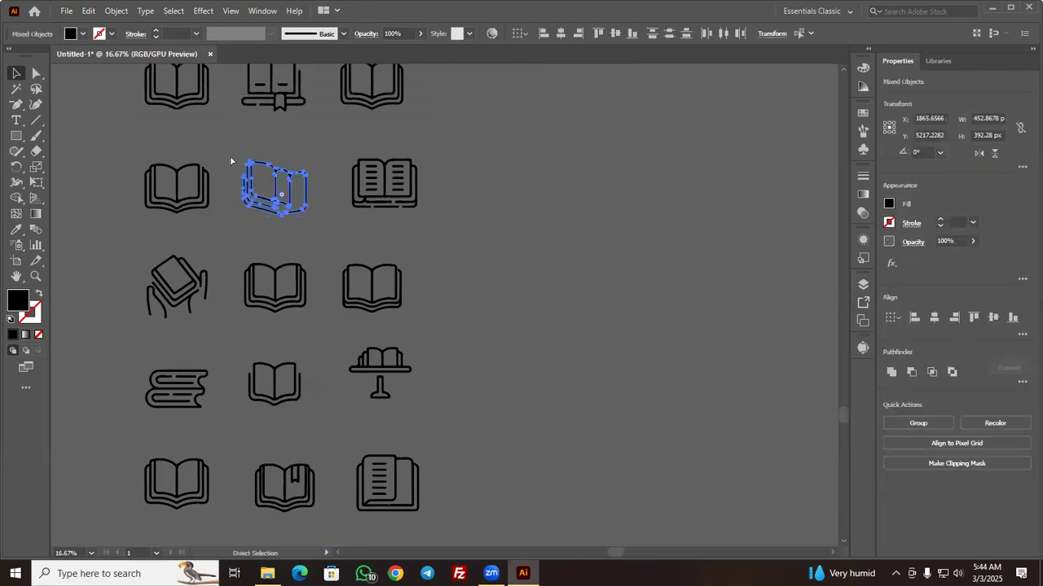
pyautogui.hotkey('ctrl', 'g')
# Select the second row's first icon and the top row's icons in turn to check that each is a single object
pyautogui.scroll(1, 232, 199)
pyautogui.click(221, 215)
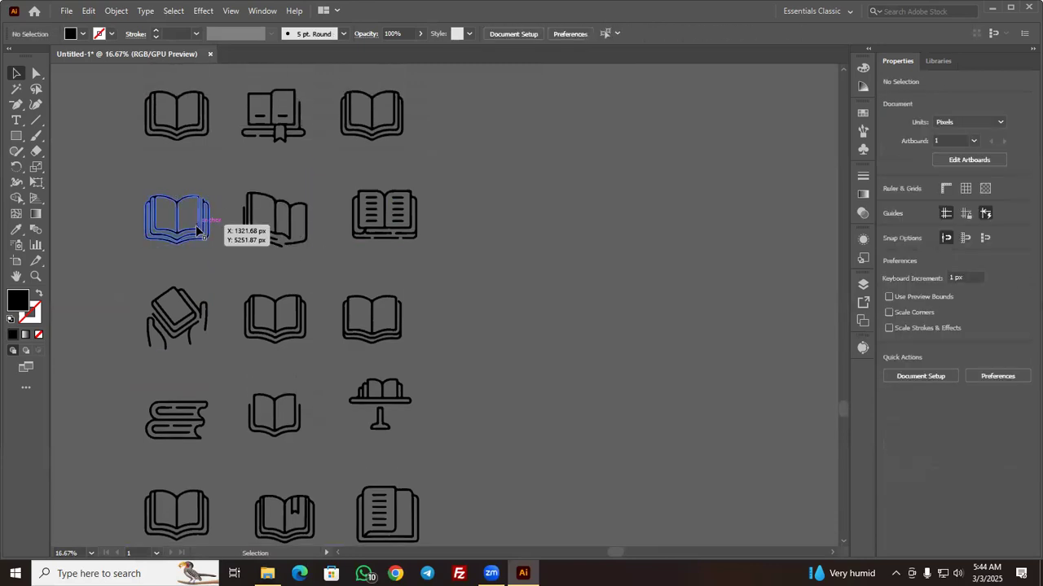
pyautogui.click(197, 231)
pyautogui.scroll(2, 332, 196)
pyautogui.click(408, 185)
pyautogui.click(401, 188)
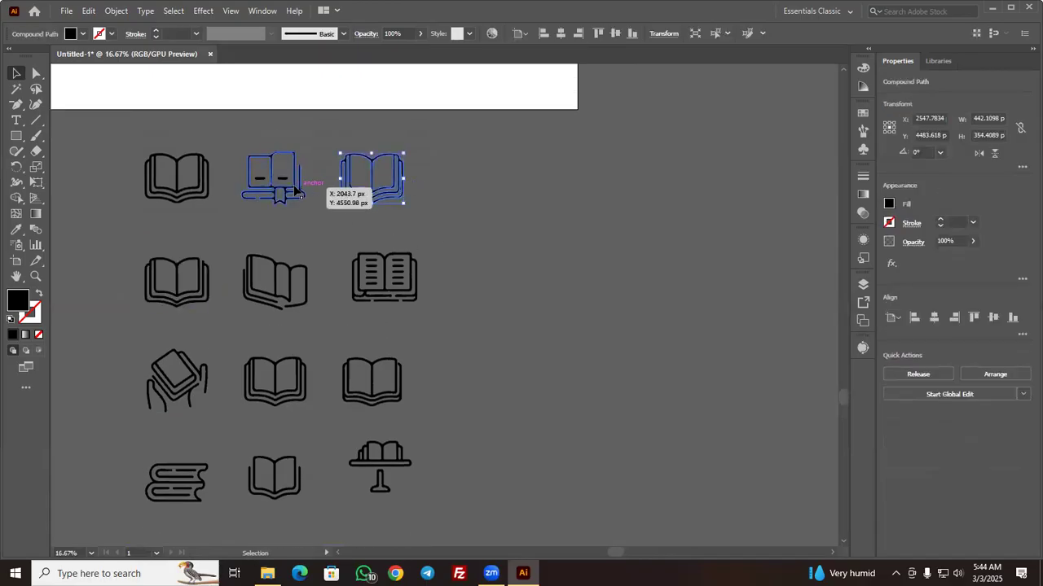
pyautogui.click(301, 192)
pyautogui.click(190, 186)
pyautogui.scroll(-1, 193, 199)
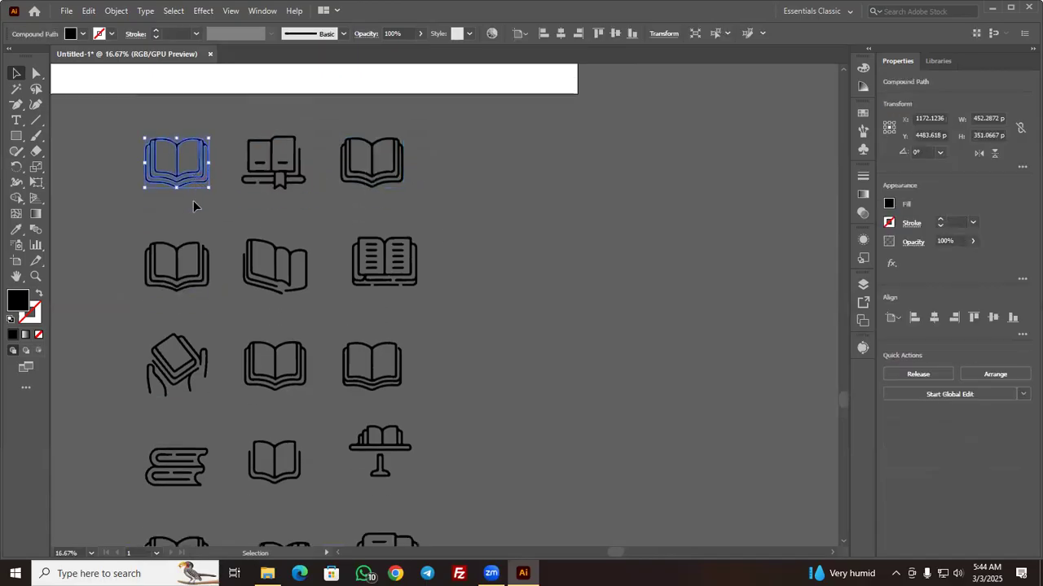
# Align the icons within each of the three columns on their horizontal centres, one column at a time
pyautogui.keyDown('alt'); pyautogui.scroll(-1, 193, 203); pyautogui.keyUp('alt')
pyautogui.click(146, 167)
pyautogui.moveTo(146, 167); pyautogui.dragTo(208, 383)
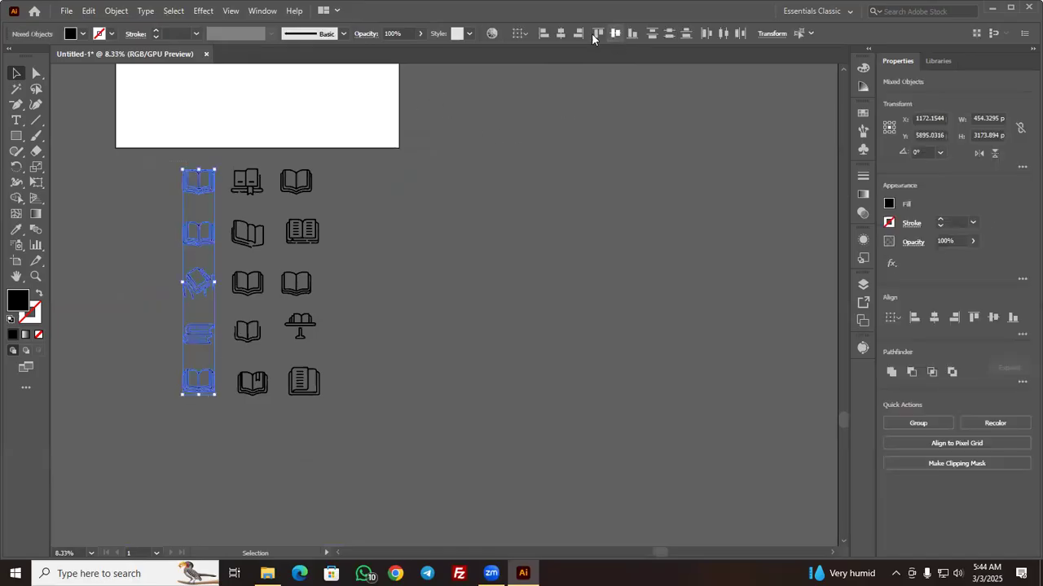
pyautogui.click(252, 148)
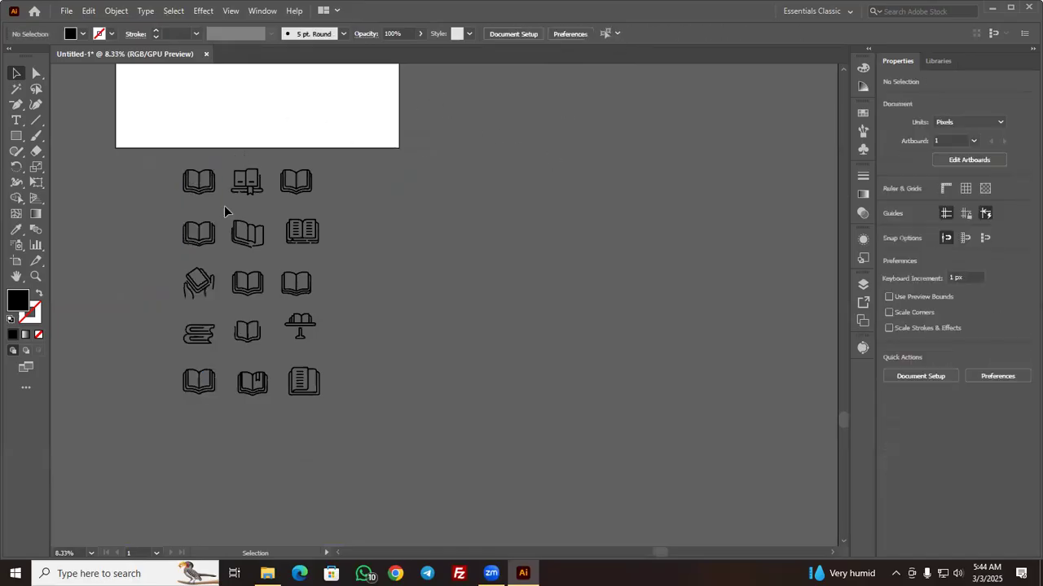
pyautogui.moveTo(238, 358); pyautogui.dragTo(259, 400)
pyautogui.click(559, 34)
pyautogui.click(398, 335)
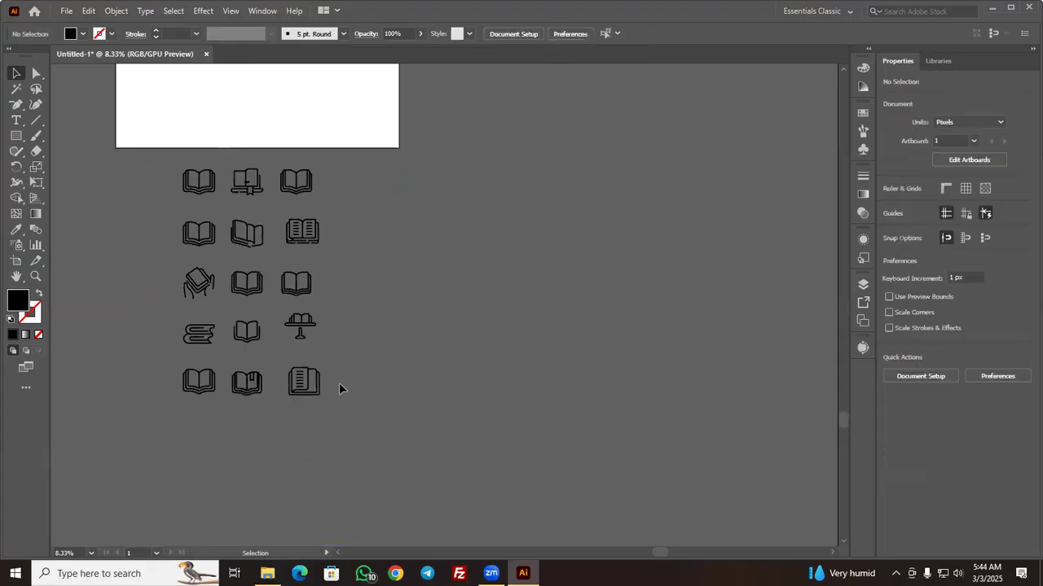
pyautogui.moveTo(278, 209); pyautogui.dragTo(294, 138)
pyautogui.click(559, 34)
pyautogui.click(525, 185)
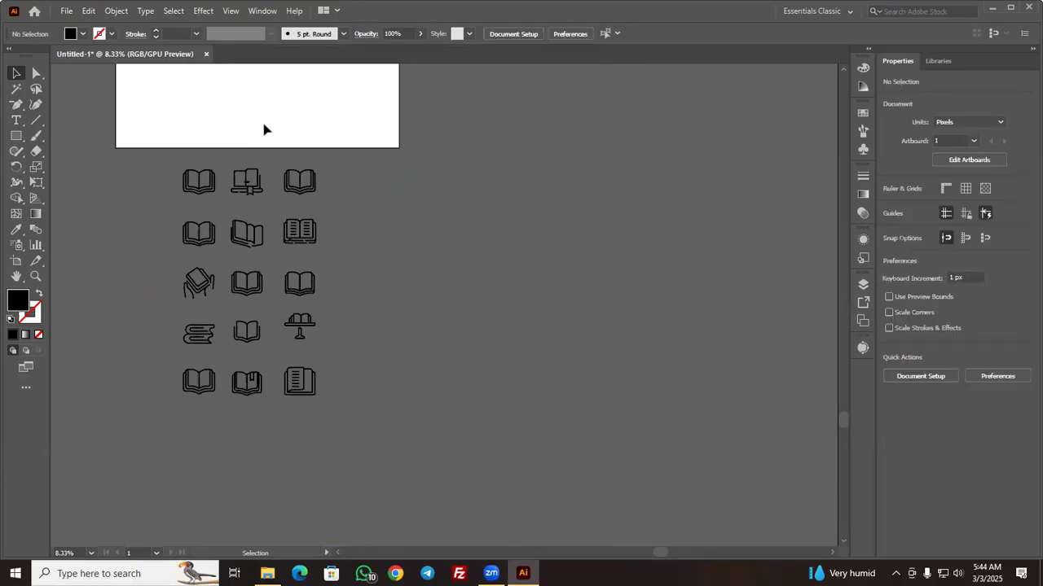
# Nudge the middle column of icons 31 px to the right to even out the column spacing
pyautogui.moveTo(259, 420); pyautogui.dragTo(254, 161)
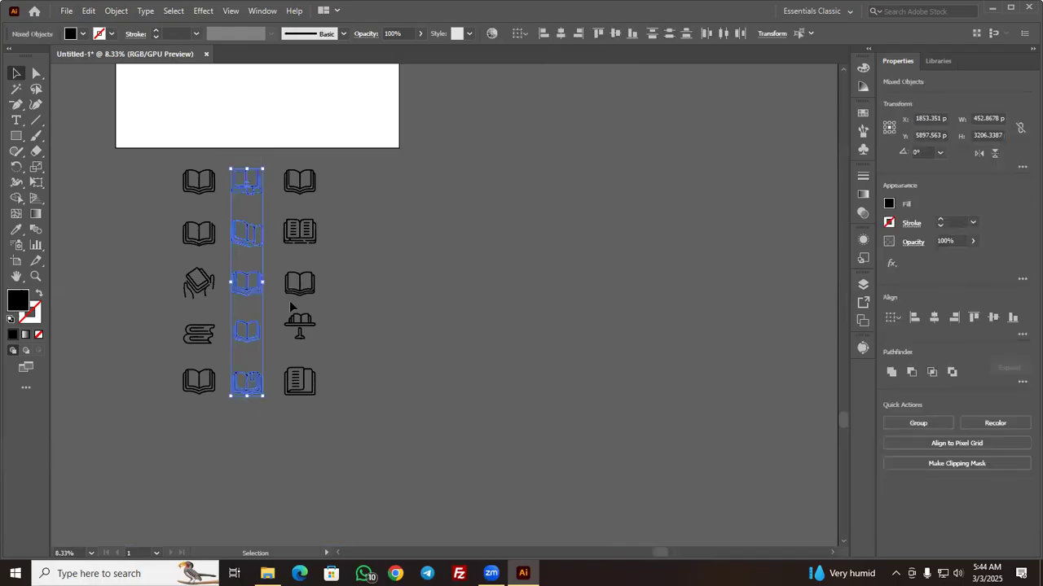
pyautogui.press('Right')
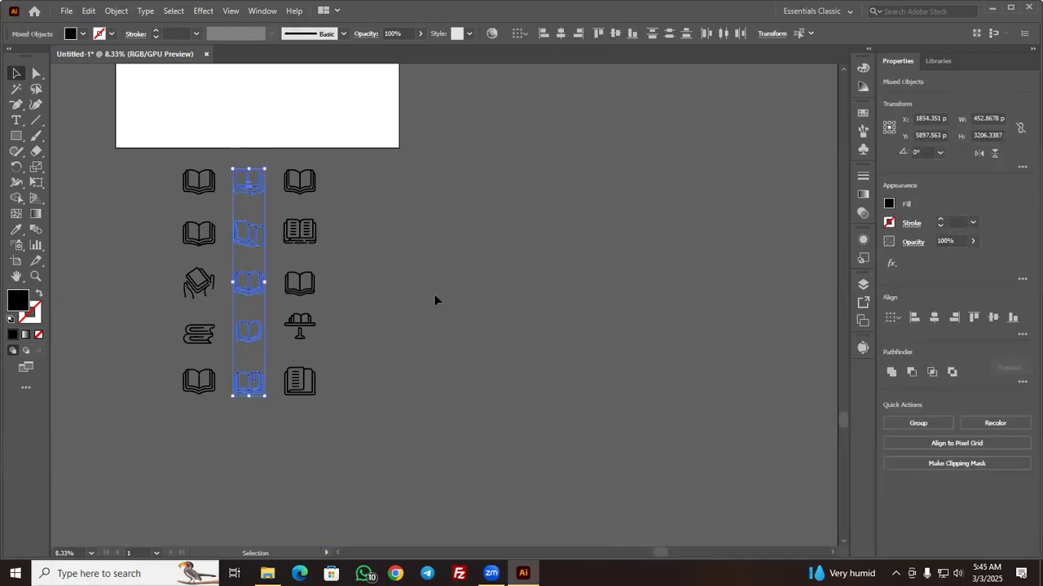
pyautogui.click(434, 300)
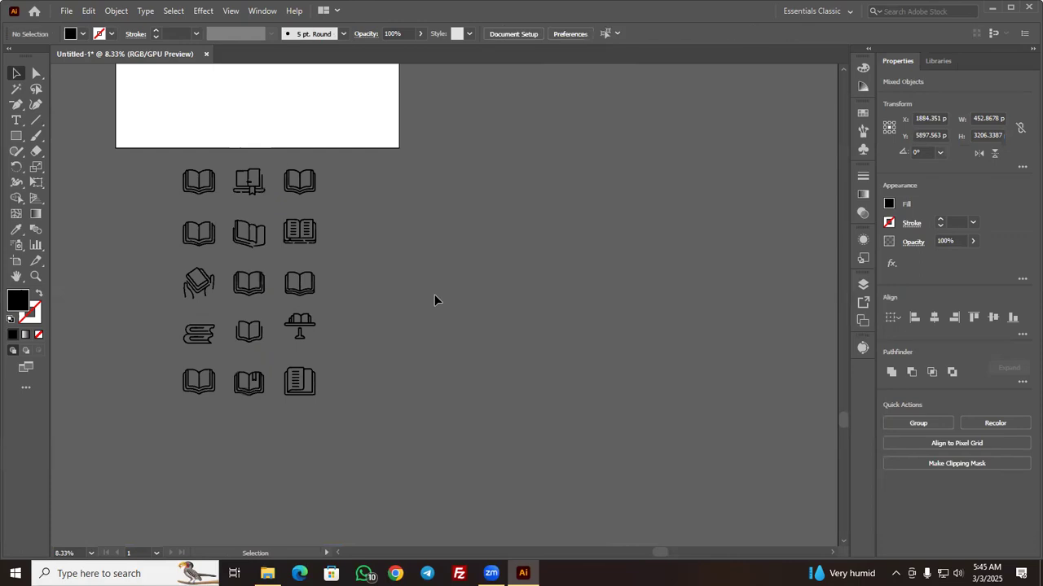
# Select the stray text object in the centre of the artboard and delete it
pyautogui.hotkey('ctrl', 'a')
pyautogui.press('a')
pyautogui.press('v')
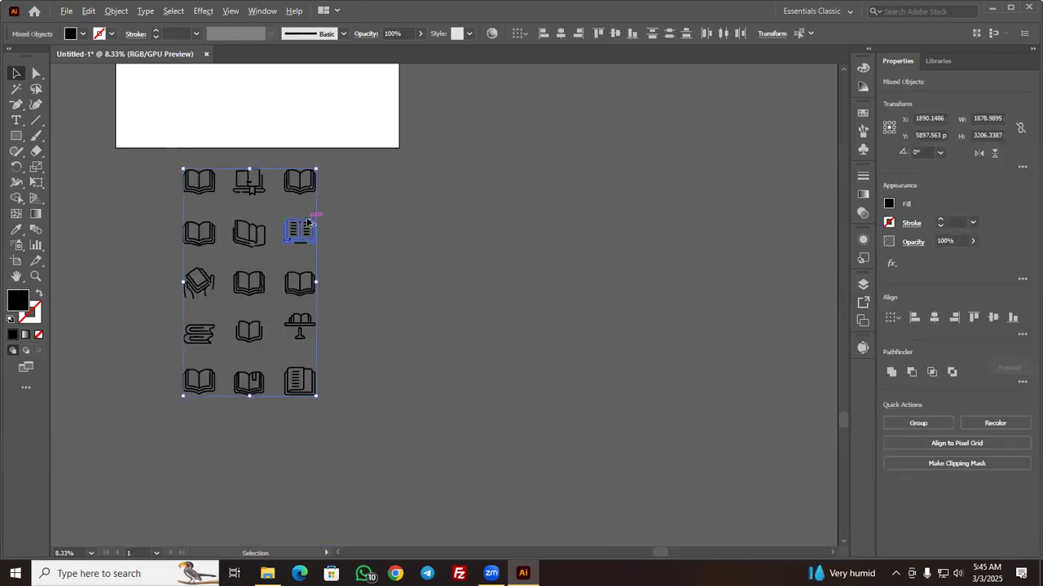
pyautogui.hotkey('ctrl', '-')
pyautogui.scroll(2, 432, 223)
pyautogui.moveTo(396, 152); pyautogui.dragTo(478, 237)
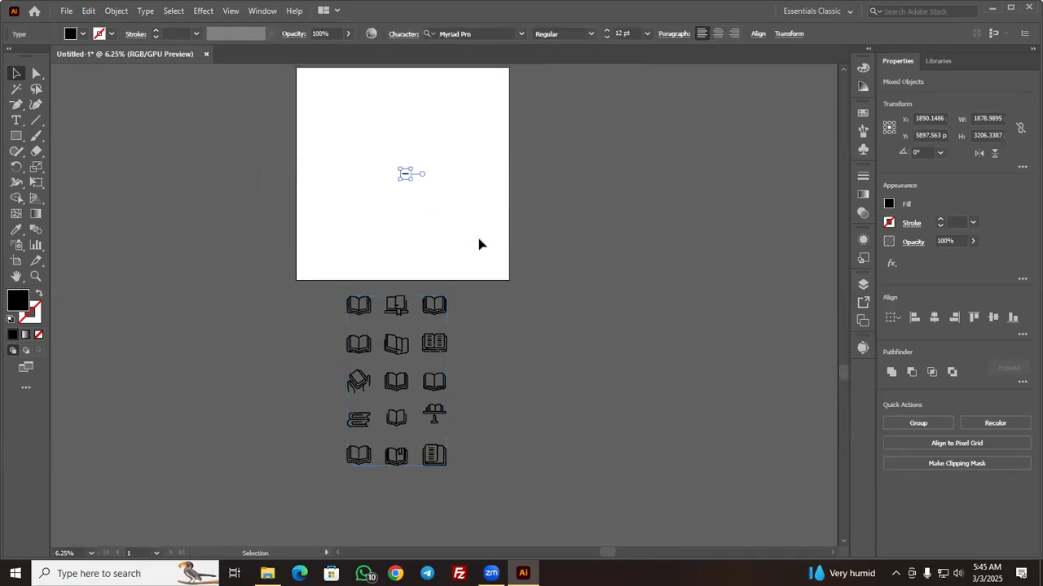
pyautogui.press('Delete')
# Create a rectangle 4000 px wide and 4000 px high on the artboard
pyautogui.scroll(1, 480, 243)
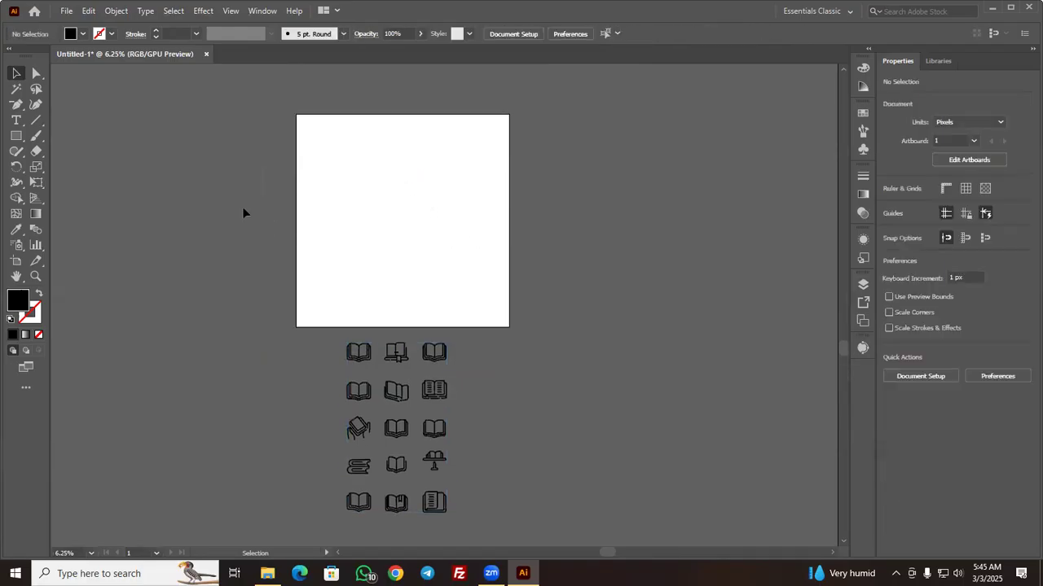
pyautogui.click(16, 135)
pyautogui.click(397, 223)
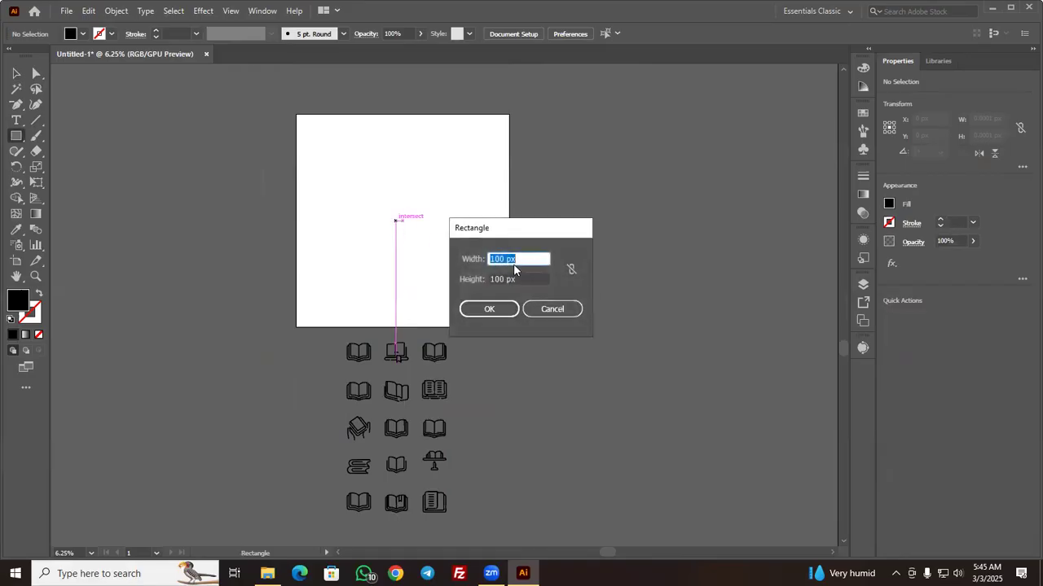
pyautogui.write('4000')
pyautogui.click(494, 279)
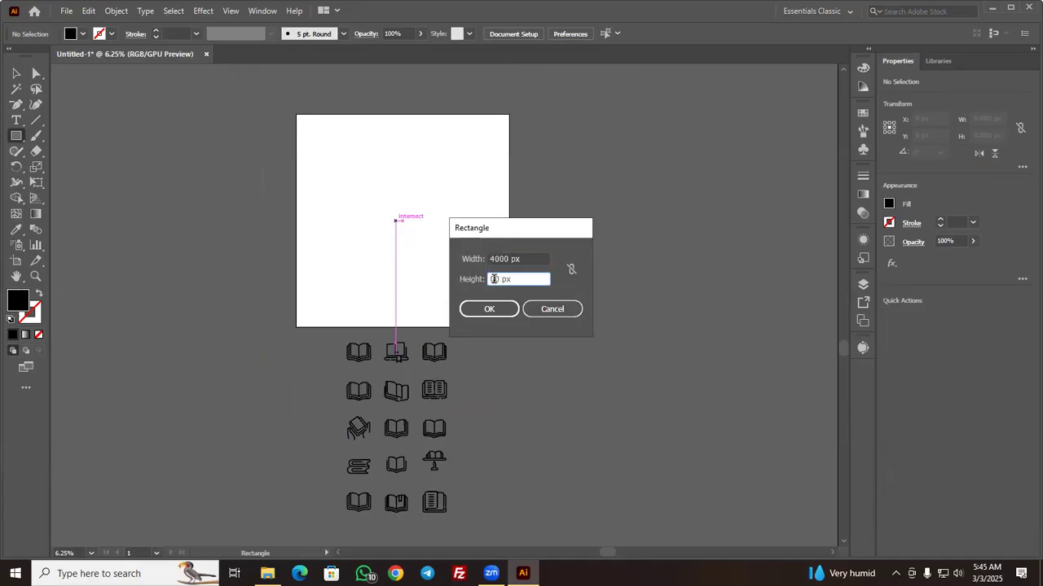
pyautogui.write('400')
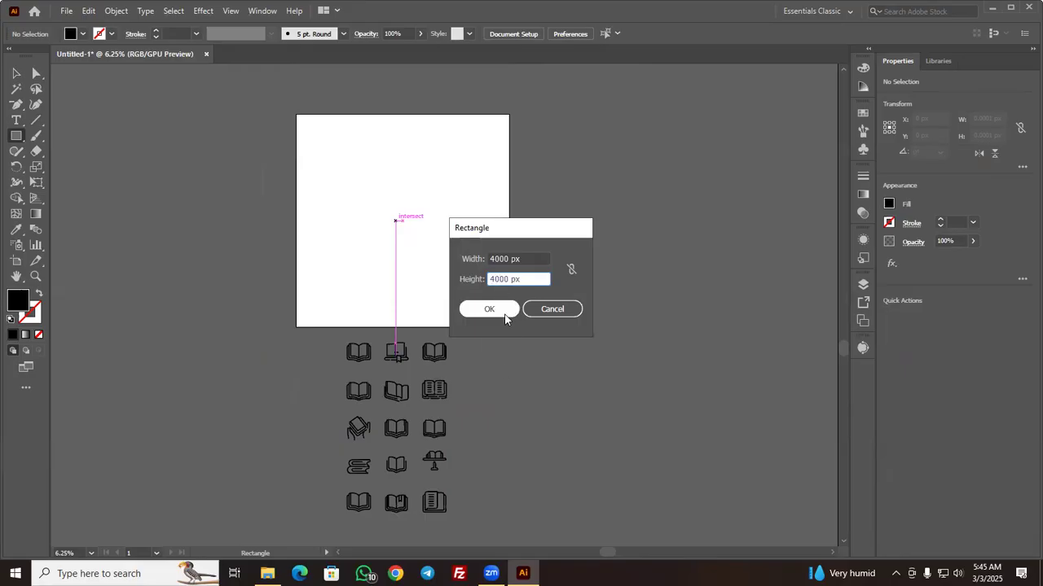
pyautogui.click(505, 311)
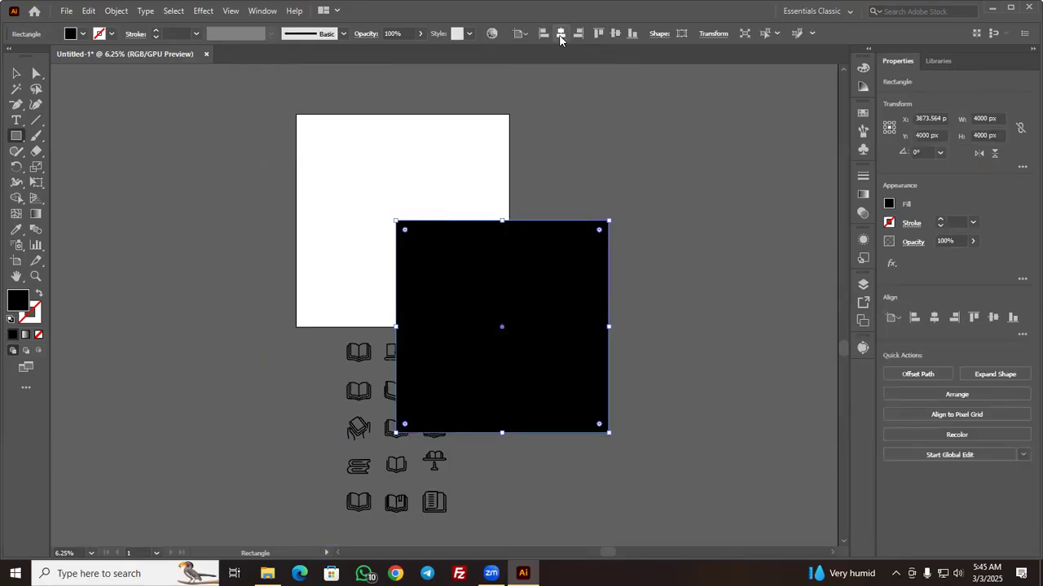
# Centre the 4000 px square horizontally and vertically on the artboard and fill it with white
pyautogui.click(560, 33)
pyautogui.click(615, 32)
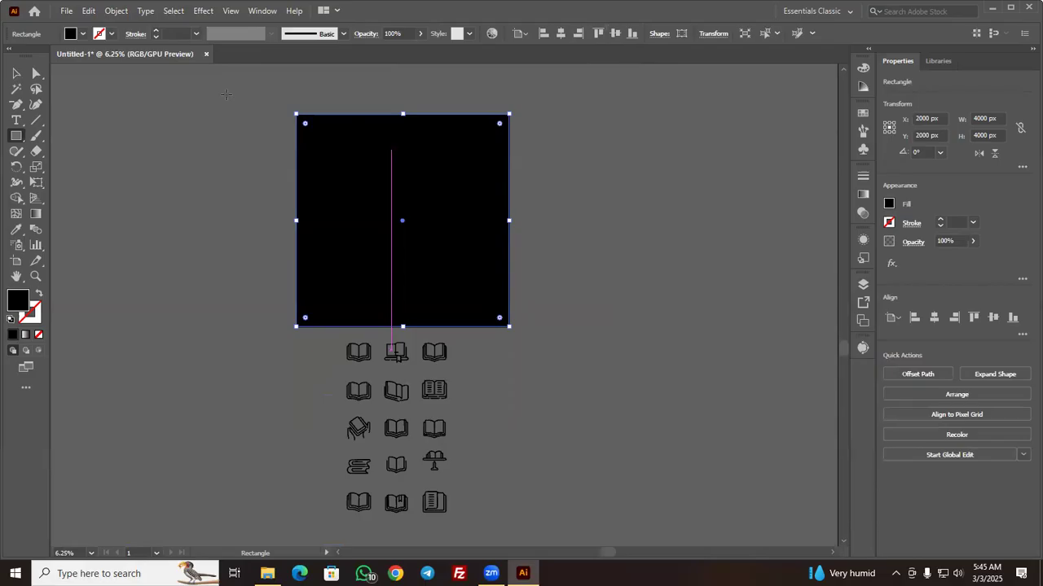
pyautogui.click(83, 33)
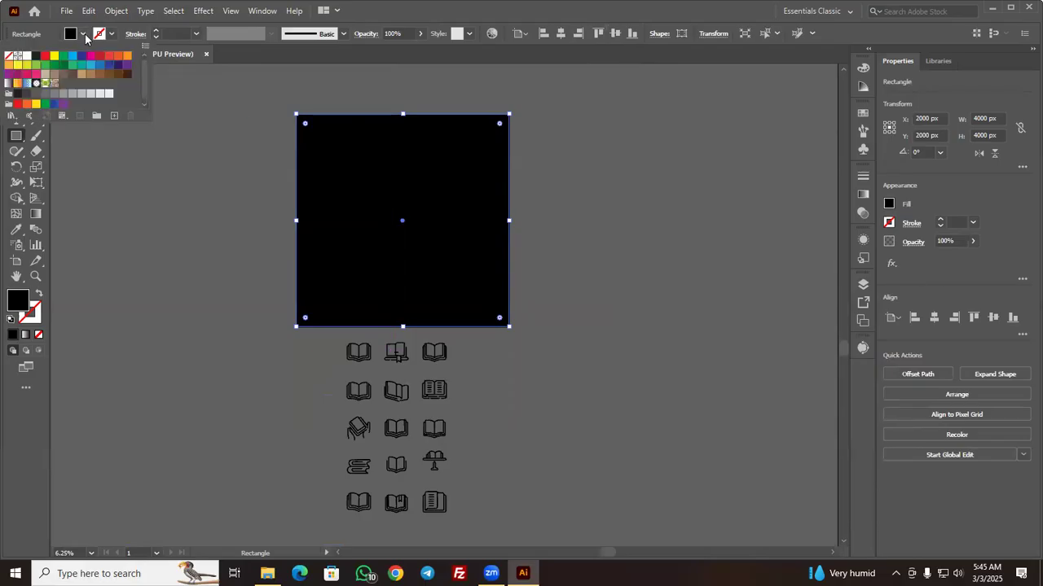
pyautogui.click(27, 56)
# Send the white 4000 px background square behind all the other artwork
pyautogui.rightClick(363, 186)
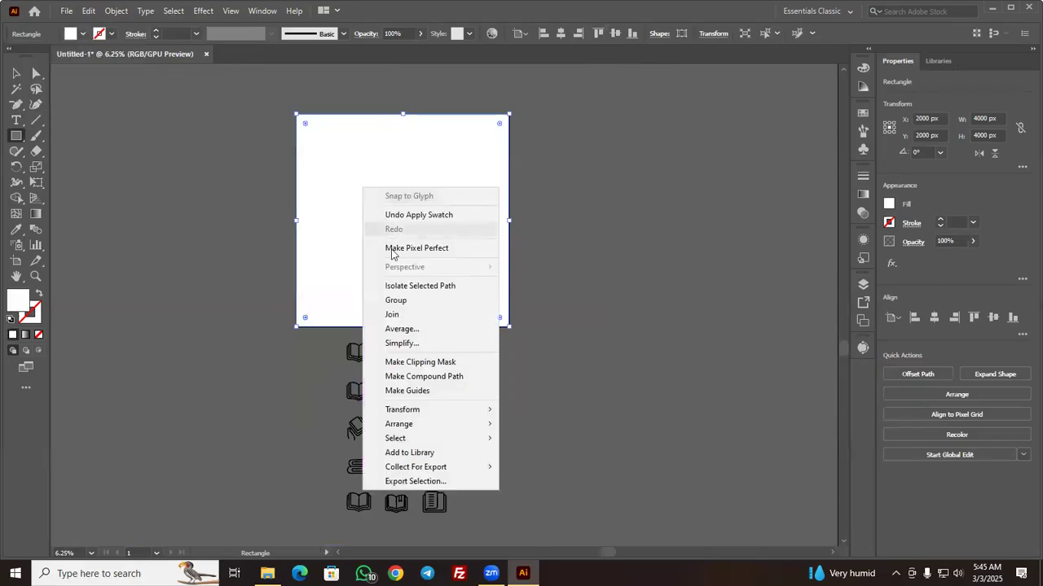
pyautogui.moveTo(413, 425)
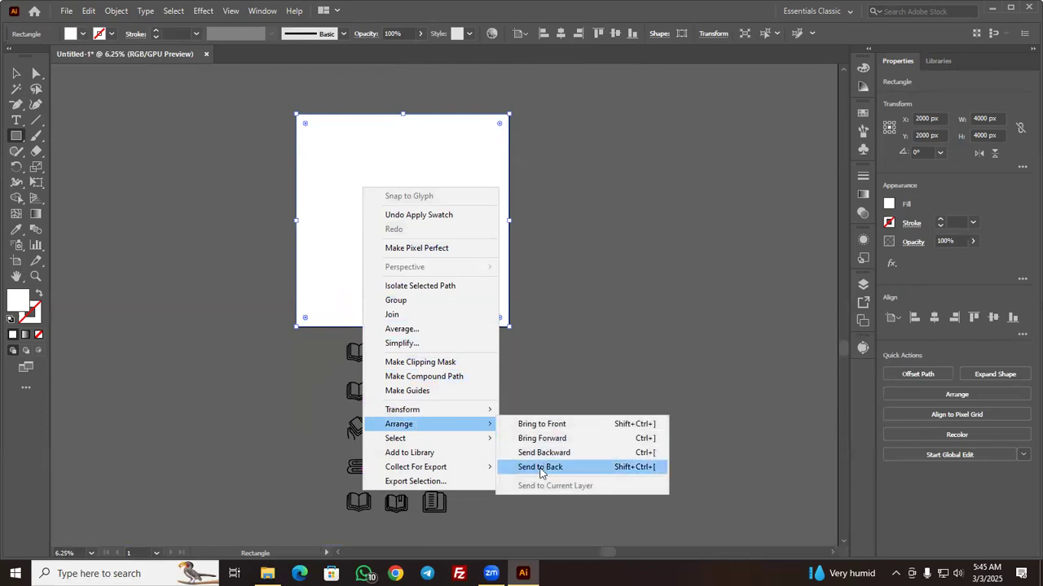
pyautogui.click(541, 470)
pyautogui.click(16, 74)
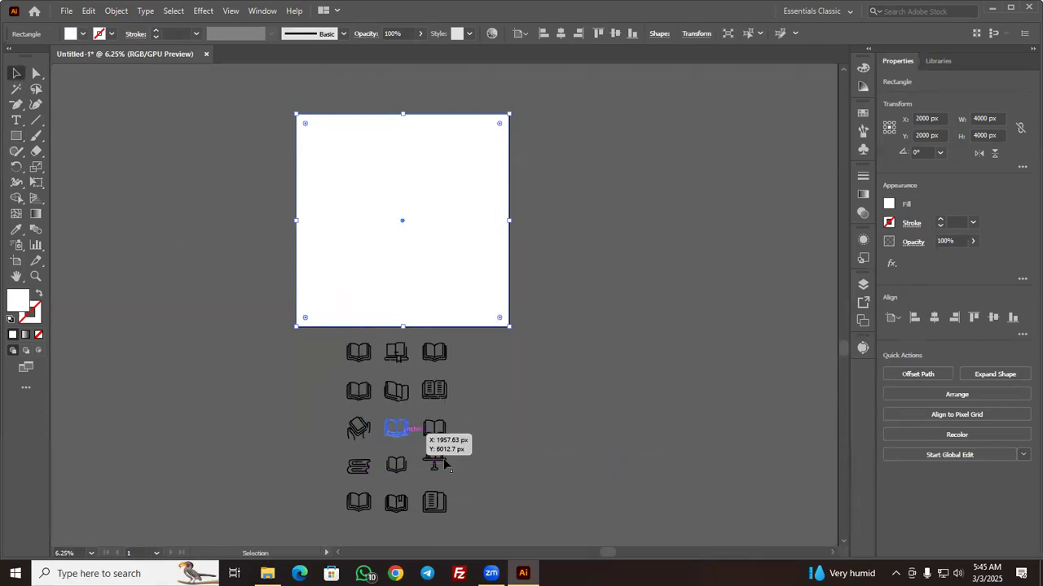
pyautogui.click(399, 395)
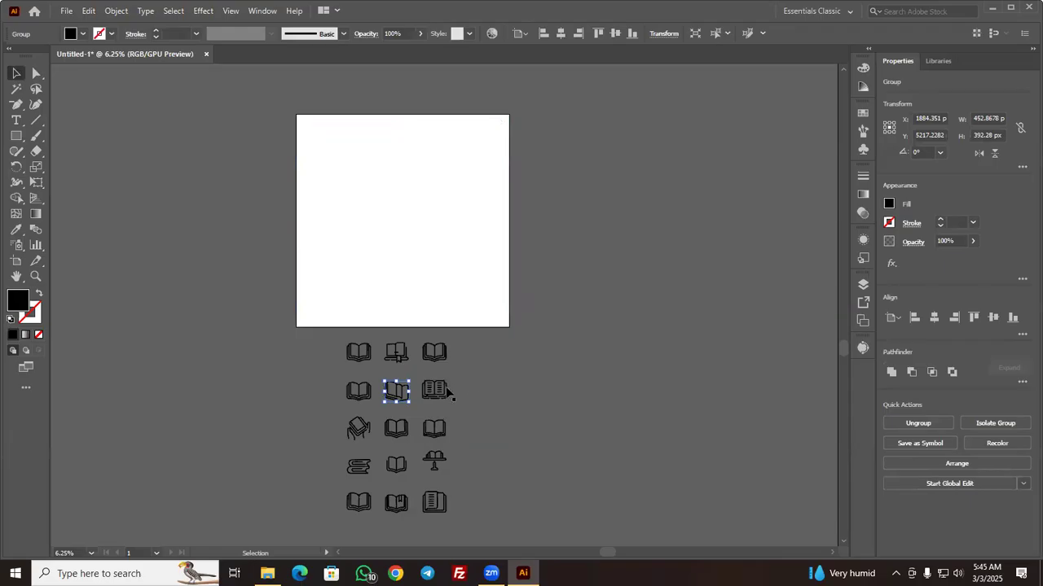
pyautogui.scroll(-2, 442, 384)
pyautogui.click(522, 396)
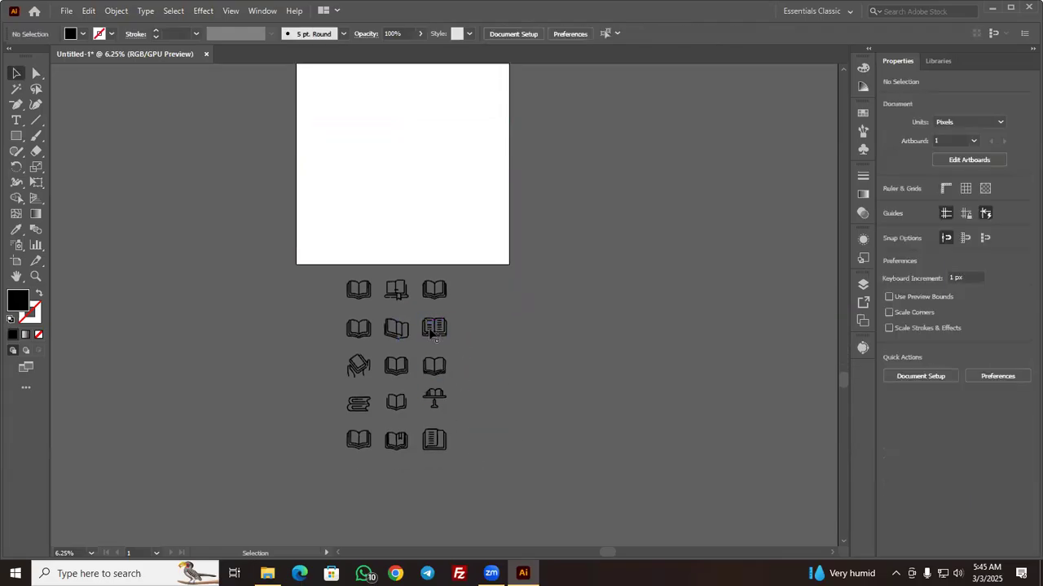
pyautogui.click(431, 334)
pyautogui.click(490, 402)
# Try to select all the book icons below the artboard and group them
pyautogui.moveTo(327, 263); pyautogui.dragTo(327, 263)
pyautogui.click(498, 315)
pyautogui.hotkey('ctrl', 'a')
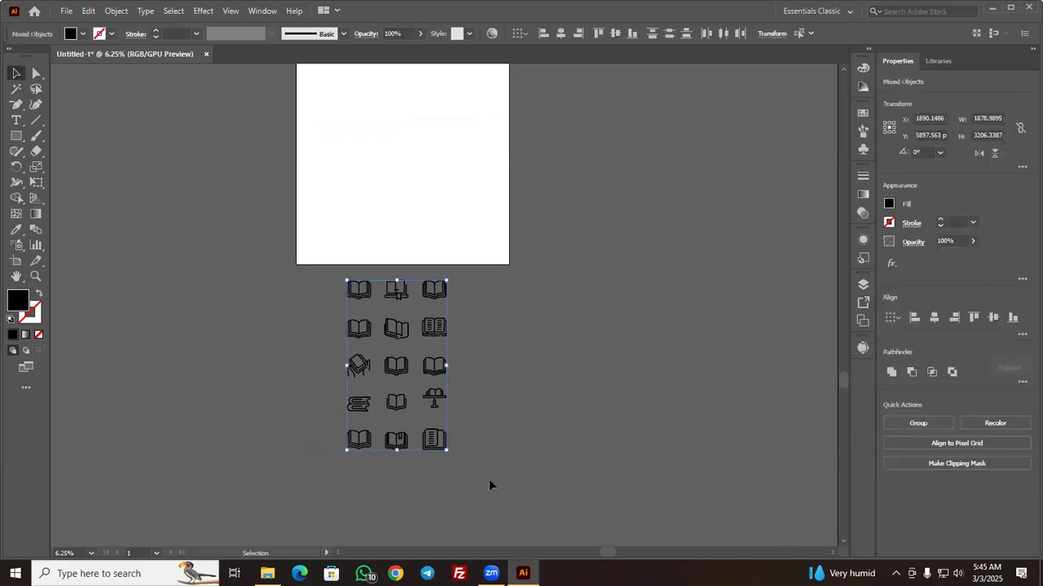
pyautogui.press('g')
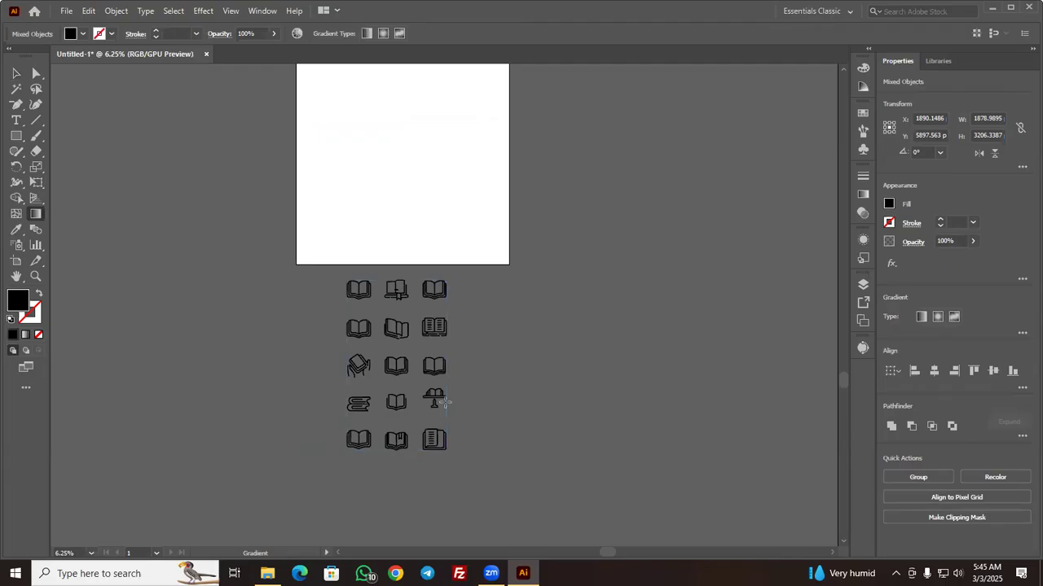
pyautogui.click(16, 74)
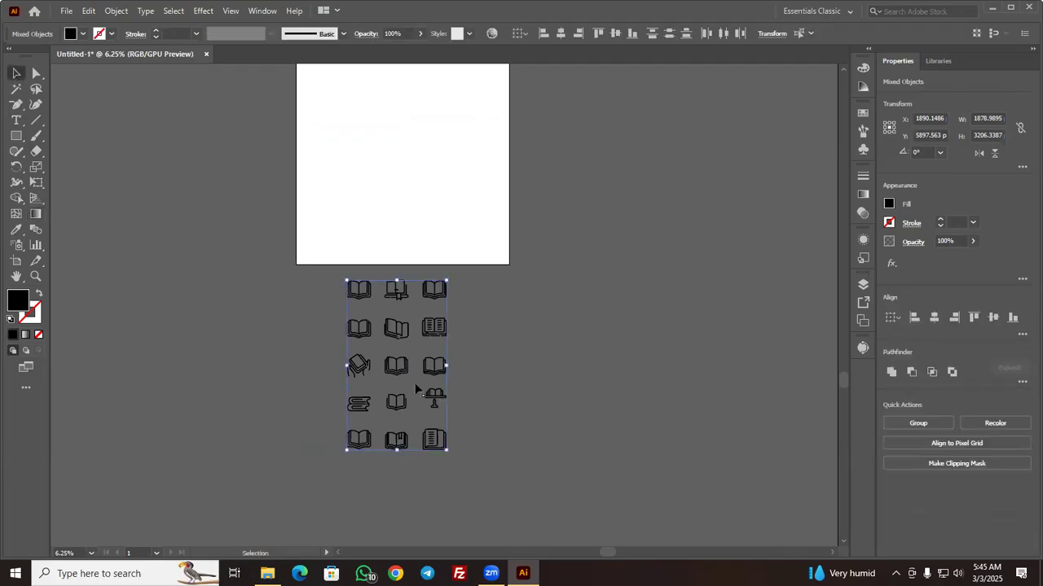
pyautogui.click(470, 384)
pyautogui.click(423, 371)
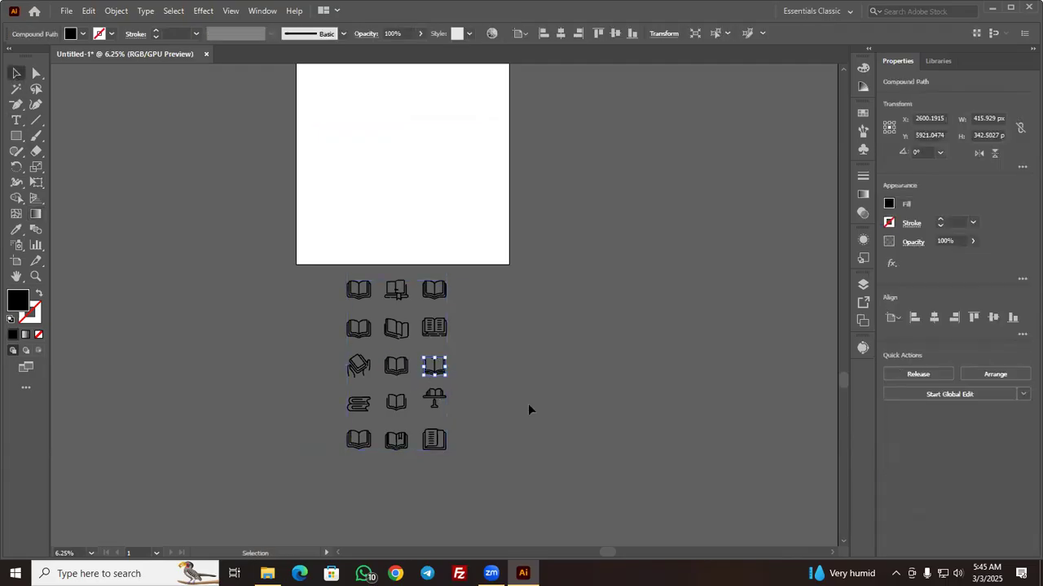
pyautogui.click(481, 477)
# Select all the book icons below the artboard and combine them into a single group
pyautogui.hotkey('ctrl', 'a')
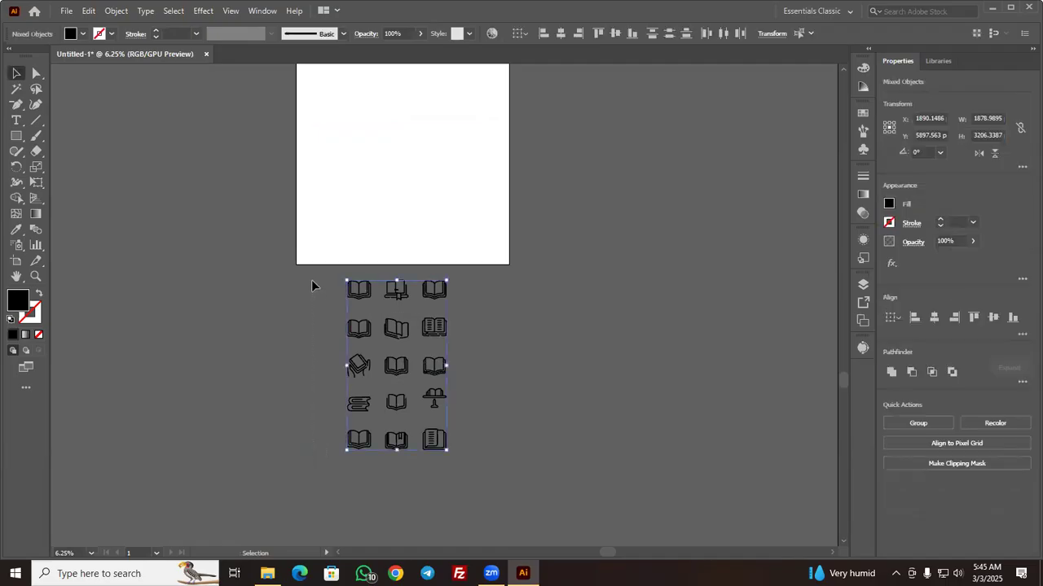
pyautogui.press('a')
pyautogui.hotkey('ctrl', 'g')
pyautogui.click(458, 305)
# Centre the group of book icons horizontally and vertically on the artboard
pyautogui.click(407, 292)
pyautogui.click(561, 32)
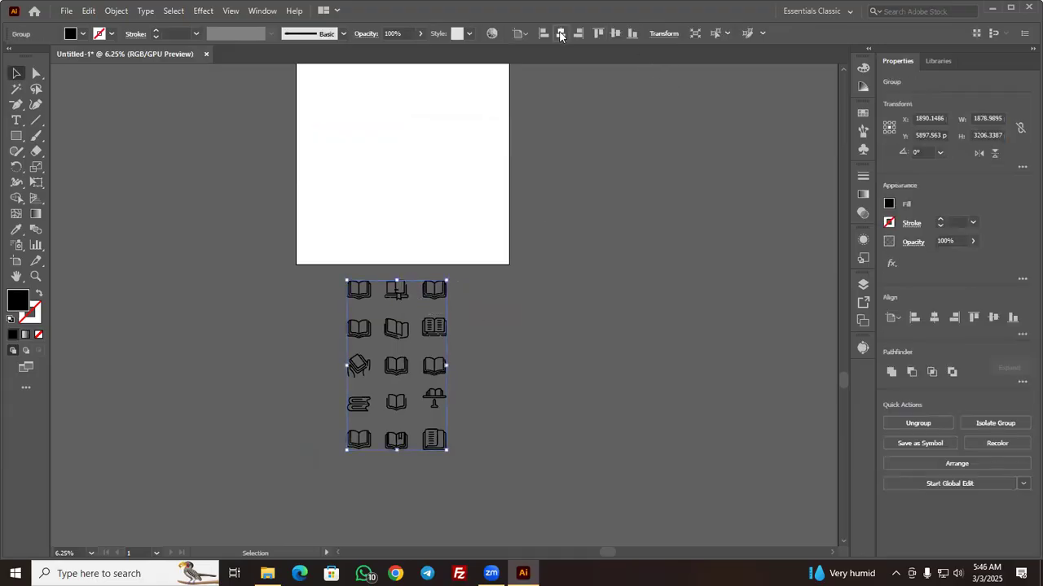
pyautogui.click(614, 32)
pyautogui.scroll(2, 630, 259)
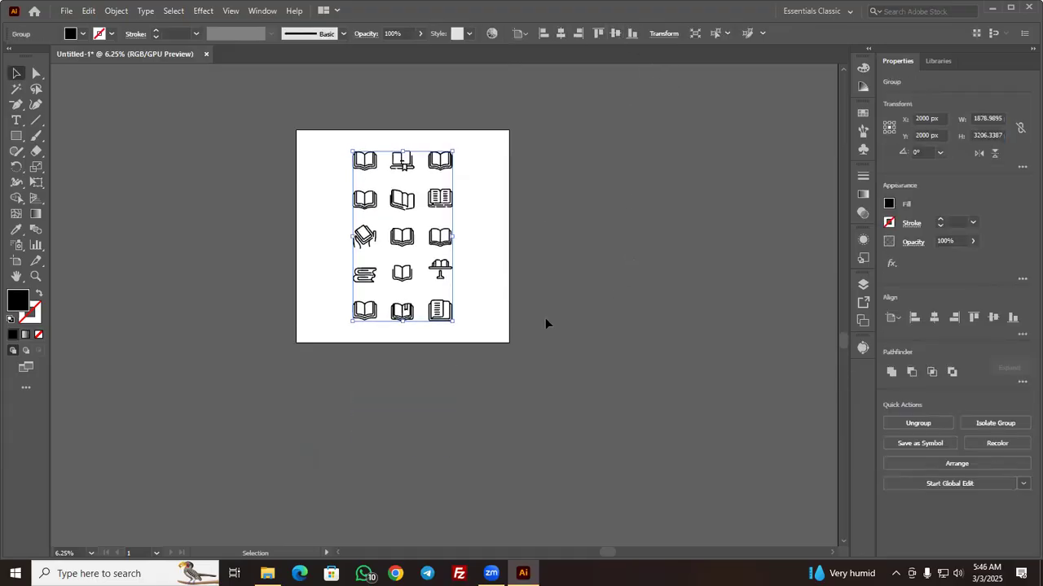
# Enlarge the icon group from its centre to about 2143 px wide and 3657 px high, and deselect it
pyautogui.click(475, 317)
pyautogui.click(443, 314)
pyautogui.moveTo(454, 328); pyautogui.dragTo(460, 333)
pyautogui.click(552, 340)
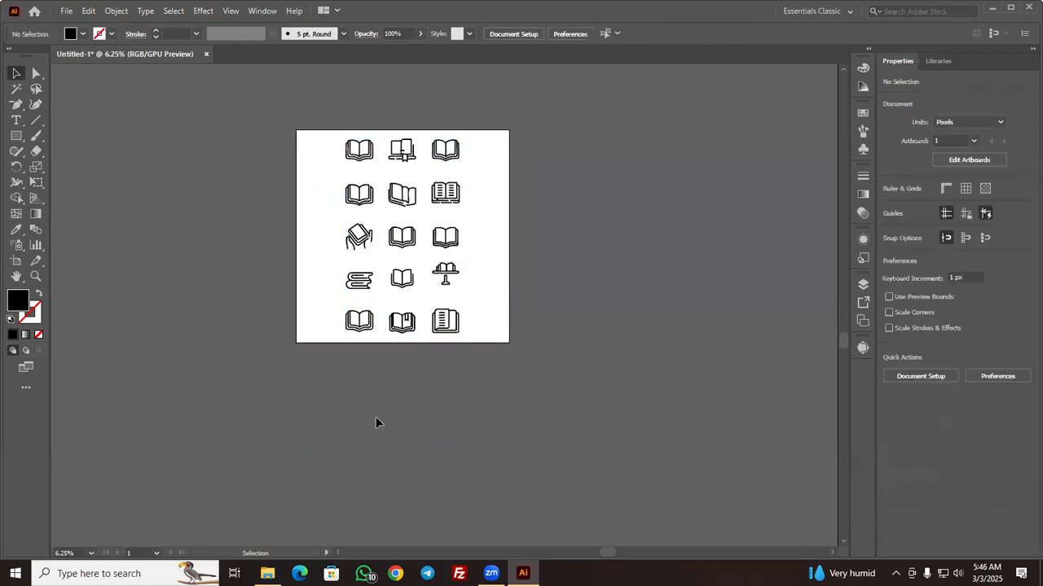
# Examine the book icons row by row at close range and the whole layout on the artboard
pyautogui.scroll(2, 375, 421)
pyautogui.scroll(4, 426, 382)
pyautogui.scroll(-3, 437, 381)
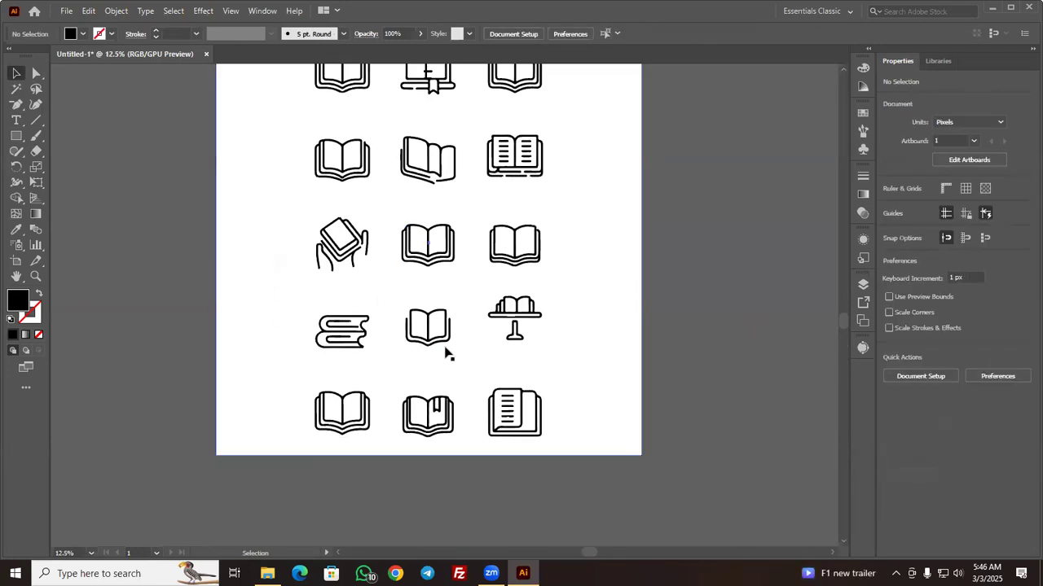
pyautogui.scroll(3, 481, 250)
pyautogui.scroll(3, 449, 198)
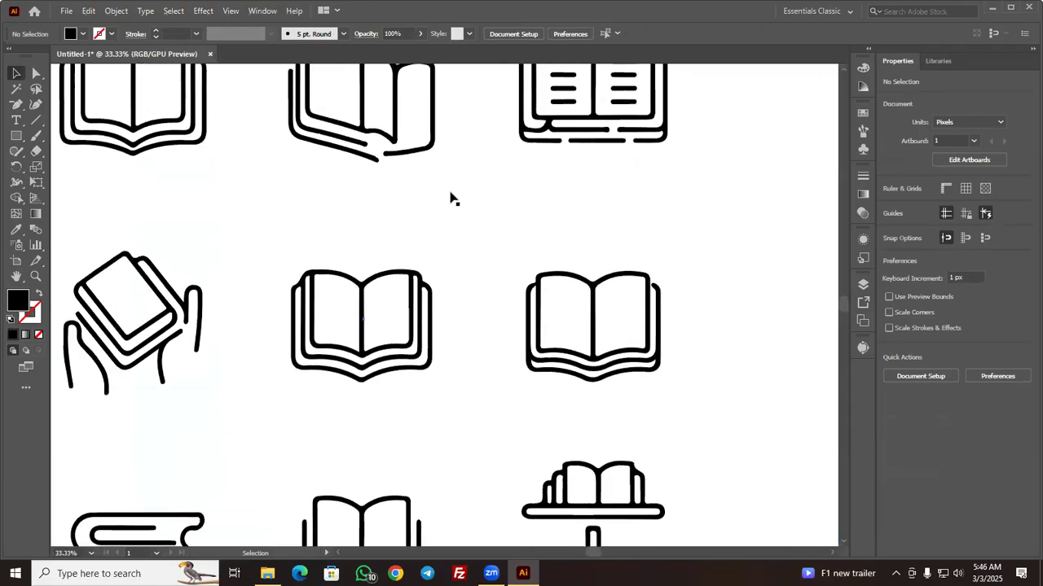
pyautogui.scroll(3, 532, 272)
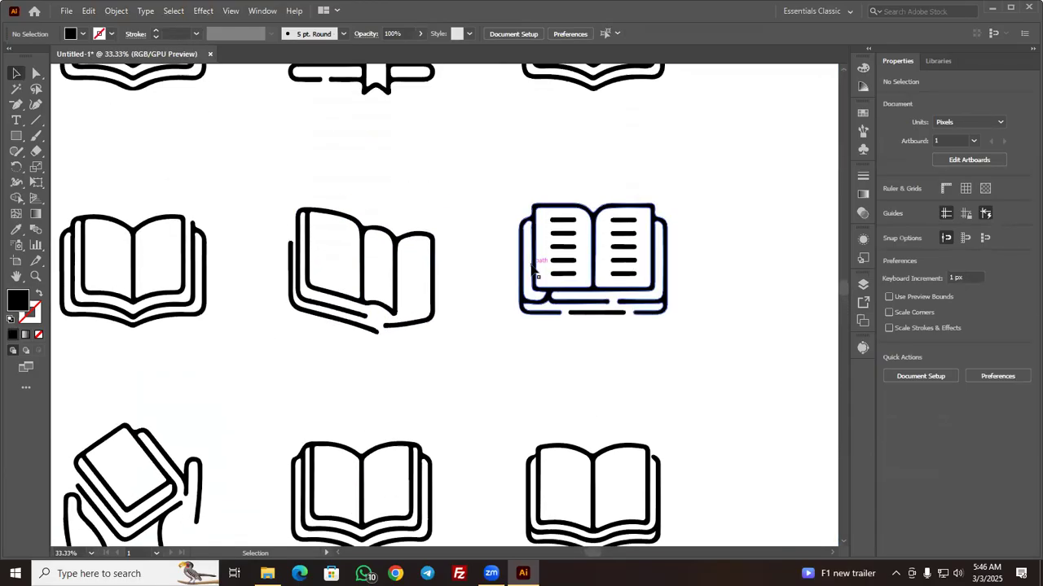
pyautogui.scroll(-1, 535, 267)
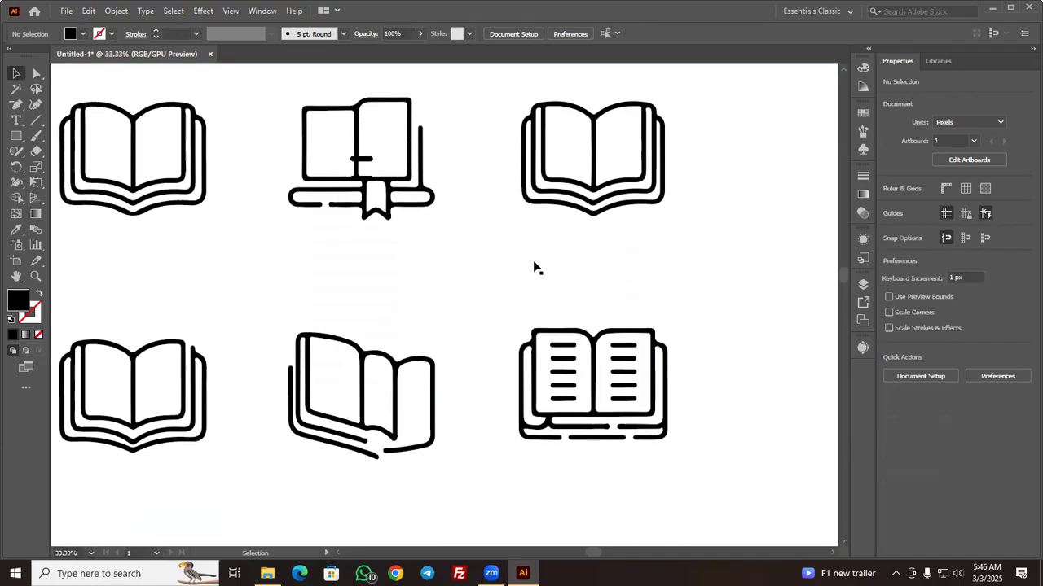
pyautogui.scroll(-10, 535, 265)
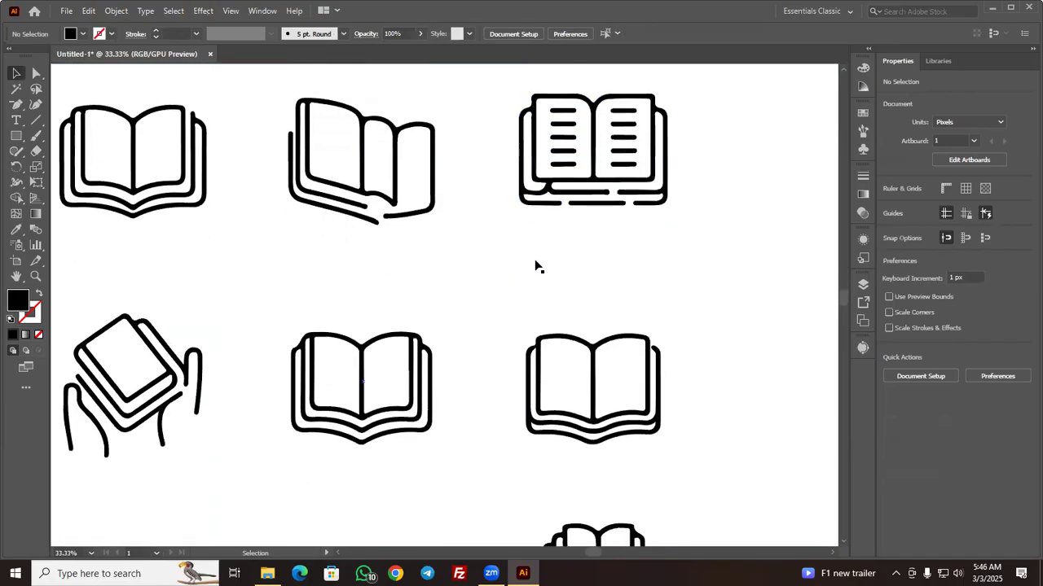
pyautogui.scroll(-4, 535, 265)
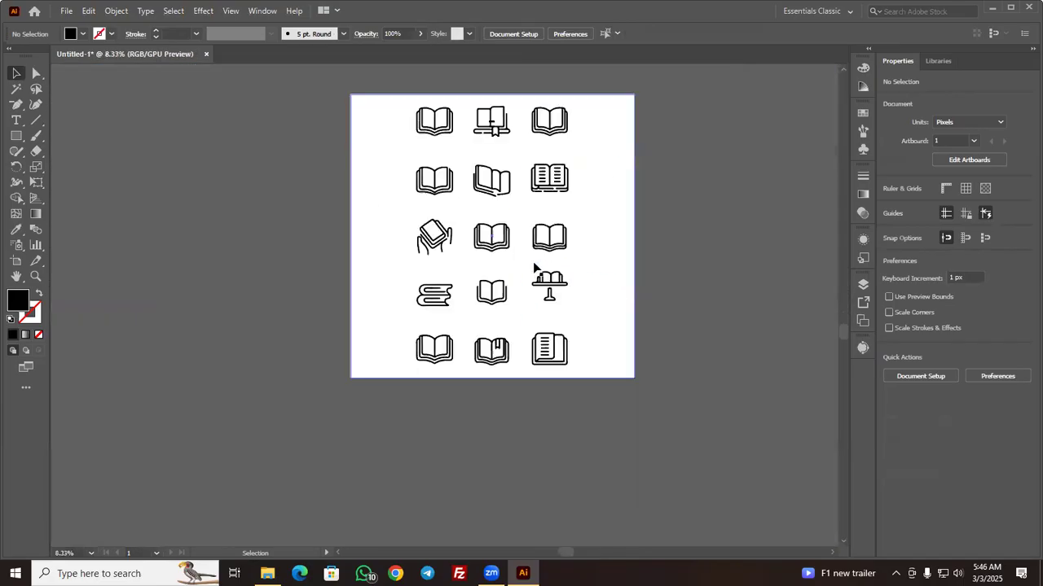
pyautogui.scroll(2, 733, 371)
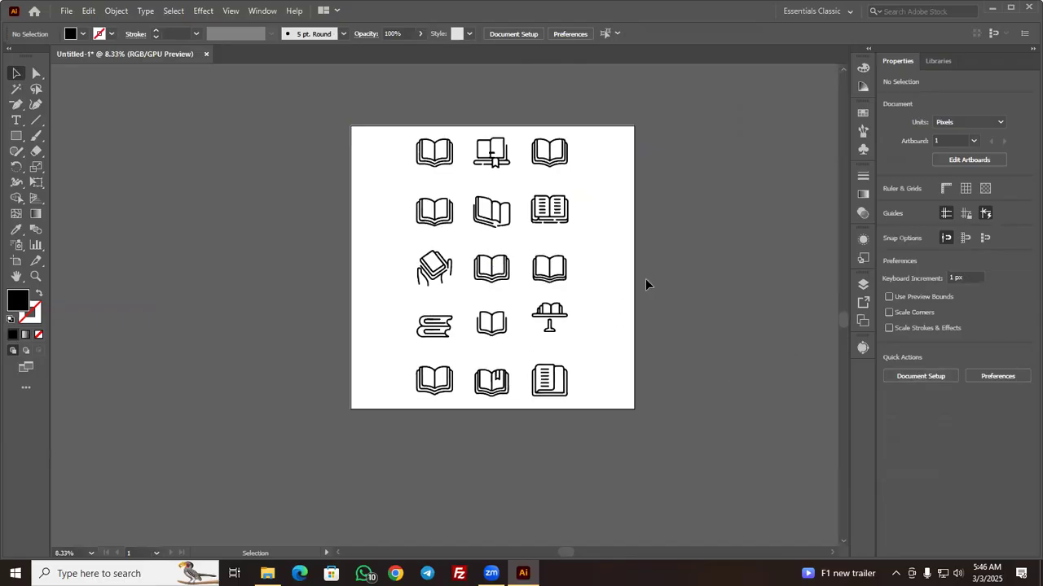
# Select the white background square to check its size and centring on the artboard, and deselect it
pyautogui.click(599, 285)
pyautogui.click(612, 104)
pyautogui.click(633, 158)
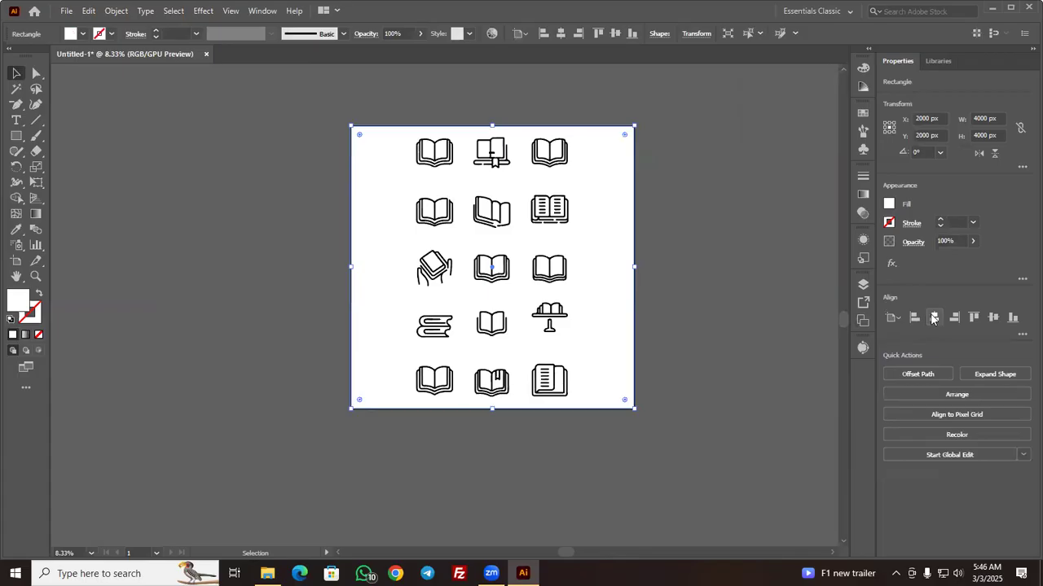
pyautogui.click(739, 313)
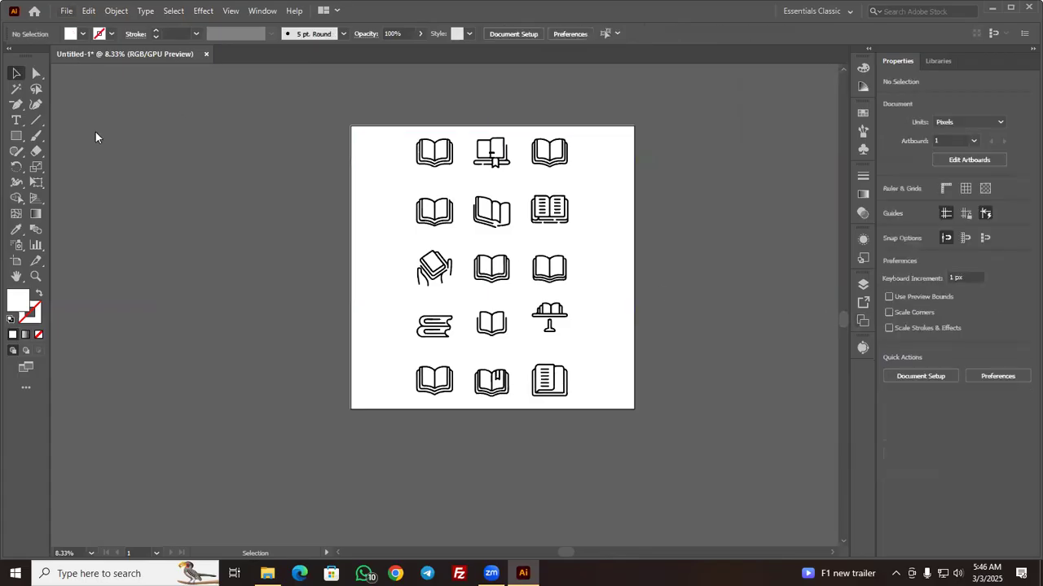
# Save the document as an Illustrator EPS file named 10 in the NOT UP folder
pyautogui.hotkey('ctrl', 's')
pyautogui.scroll(2, 63, 109)
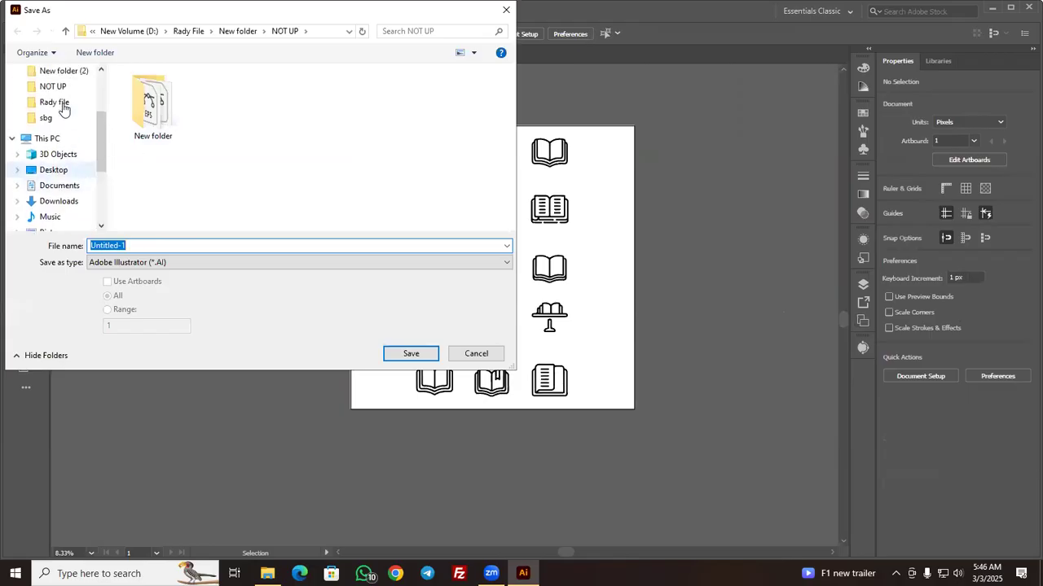
pyautogui.scroll(-2, 63, 104)
pyautogui.click(66, 33)
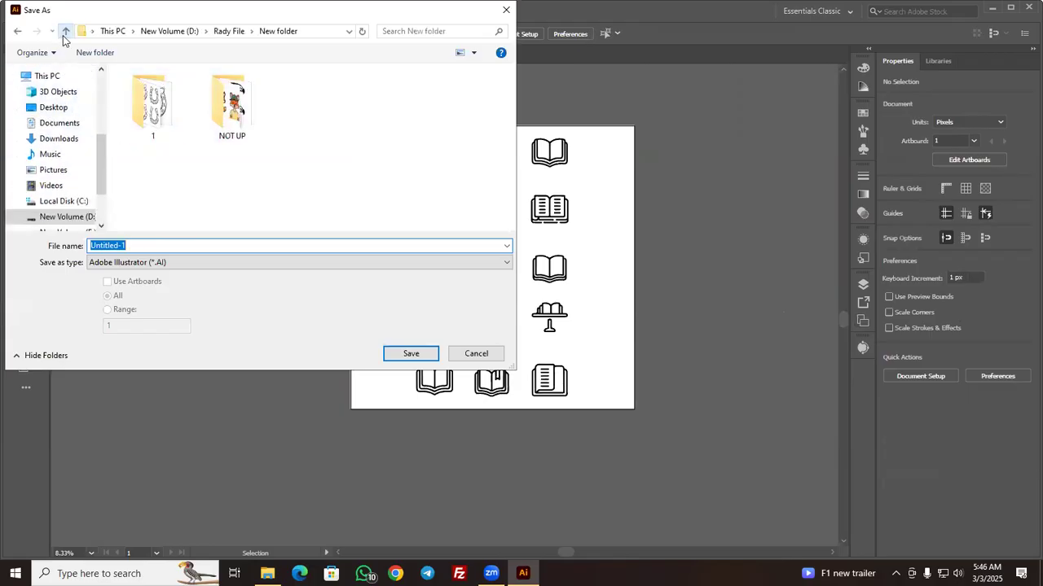
pyautogui.doubleClick(217, 126)
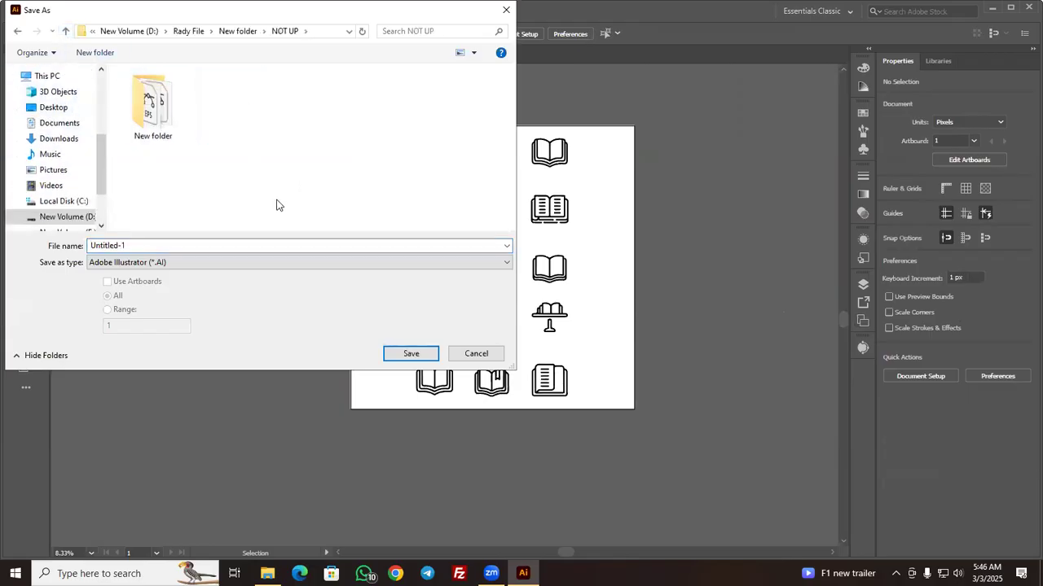
pyautogui.click(232, 261)
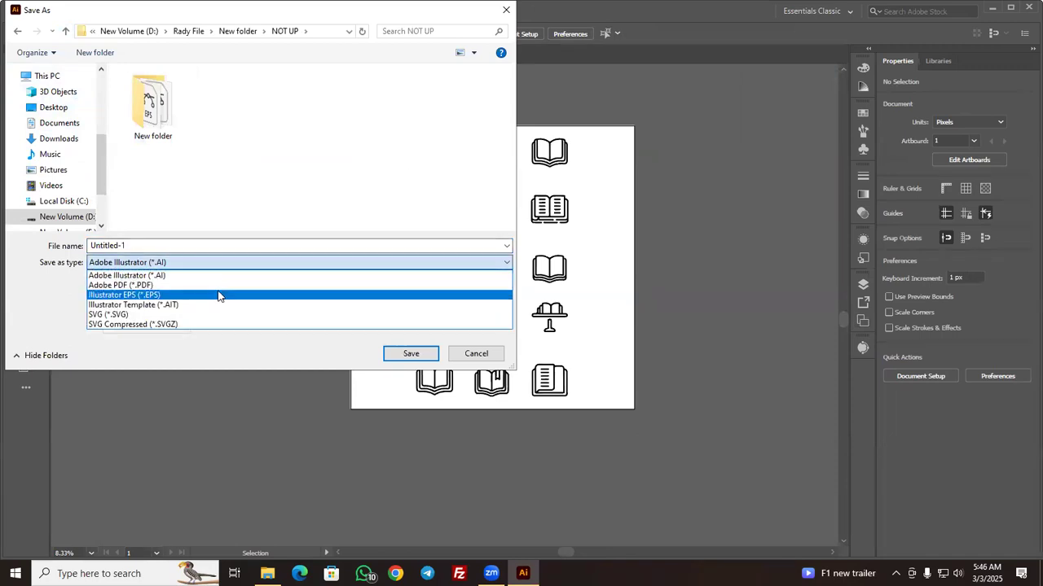
pyautogui.click(218, 295)
pyautogui.click(304, 244)
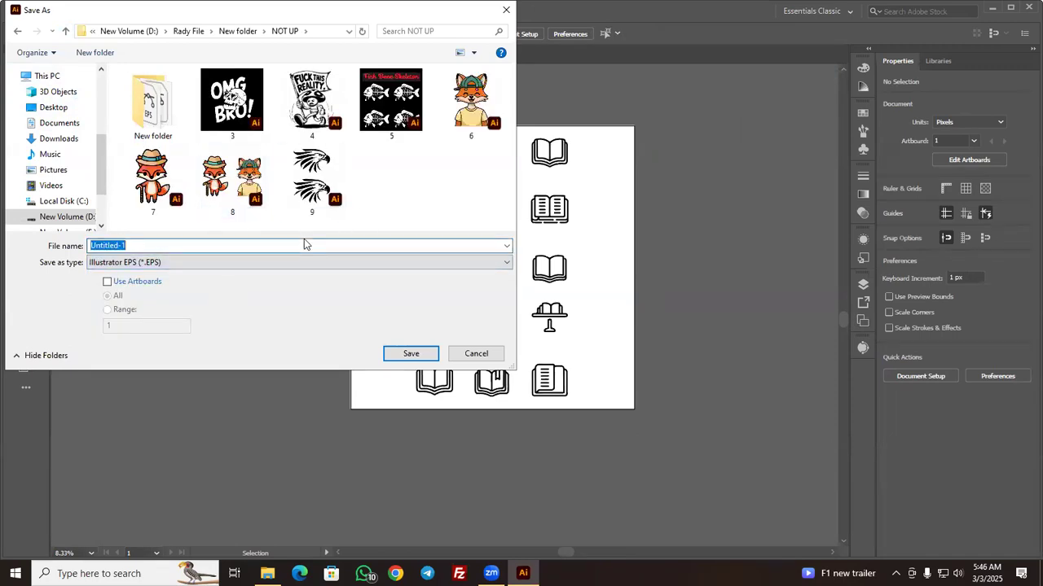
pyautogui.write('10')
pyautogui.click(411, 355)
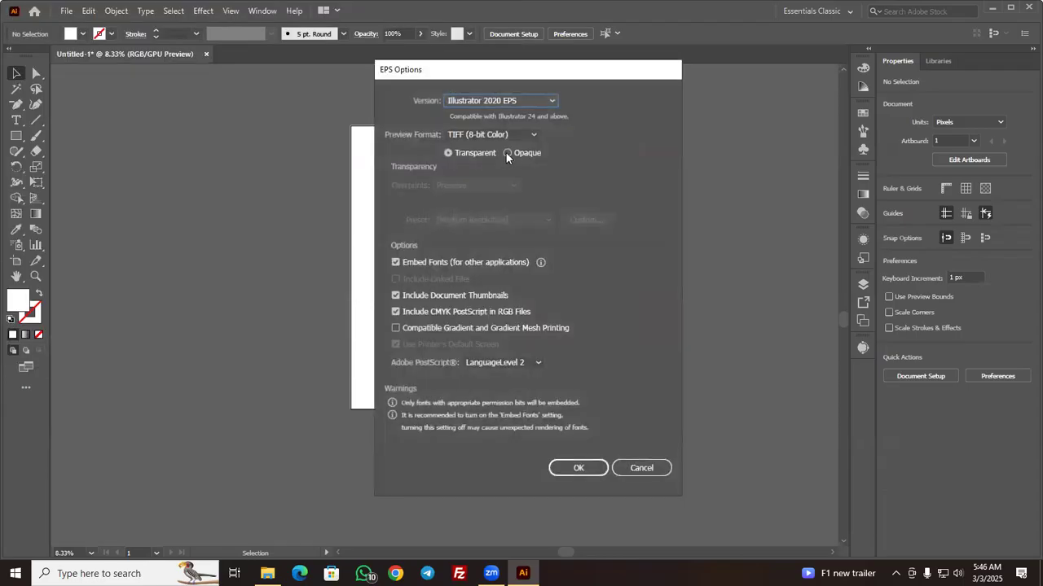
# Choose the Illustrator version for the EPS file and accept the EPS options
pyautogui.click(511, 101)
pyautogui.click(533, 247)
pyautogui.click(578, 453)
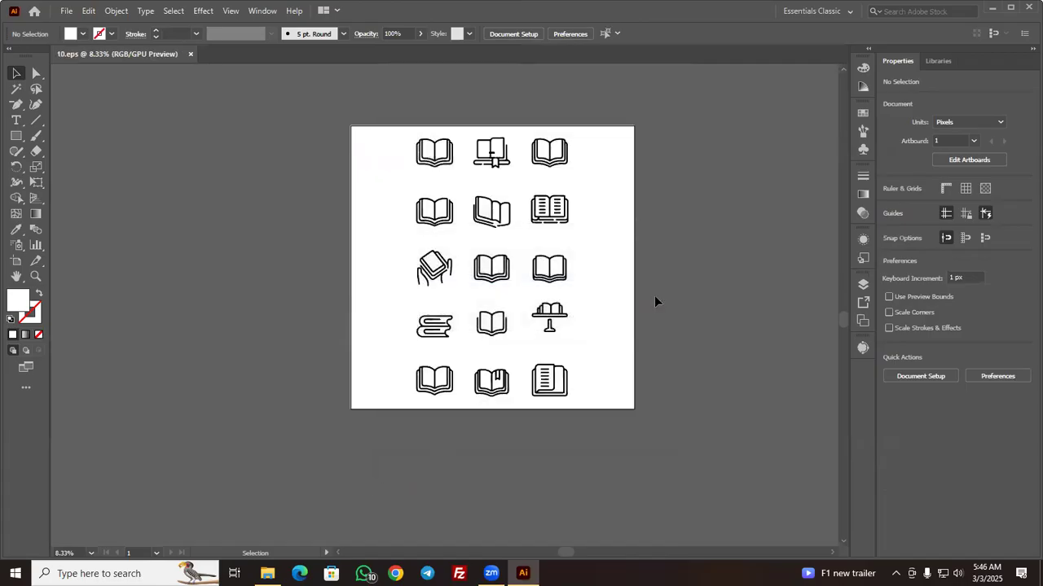
# Switch from Illustrator to the Downloads folder, delete the selected source icon image and close the folder window
pyautogui.click(502, 214)
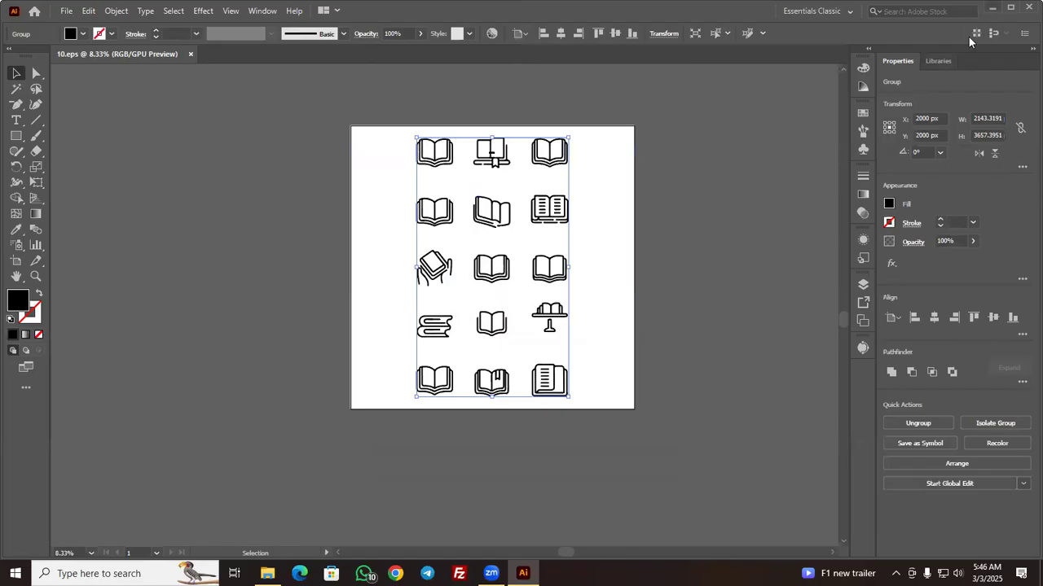
pyautogui.click(992, 9)
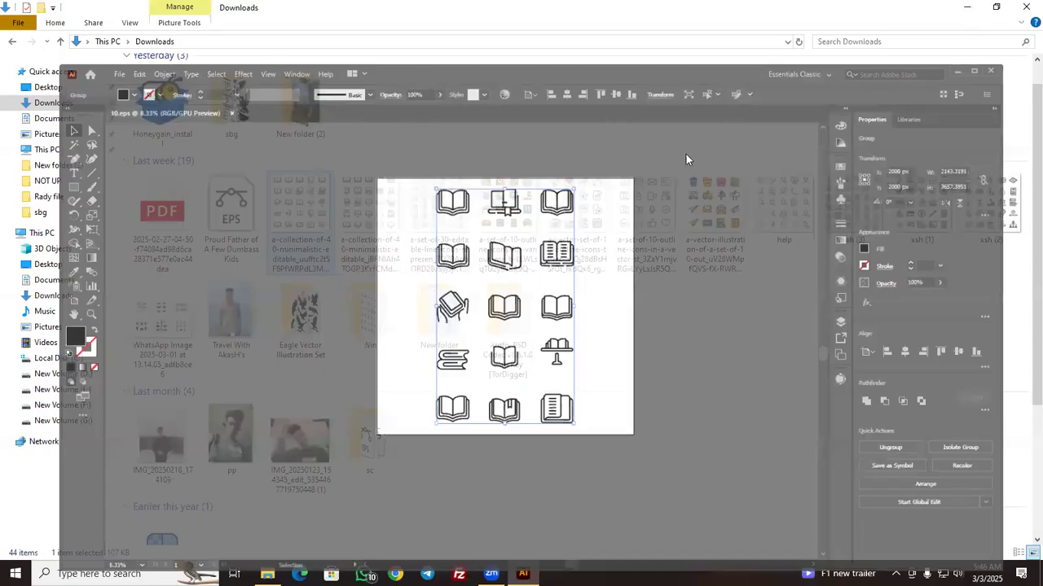
pyautogui.press('Delete')
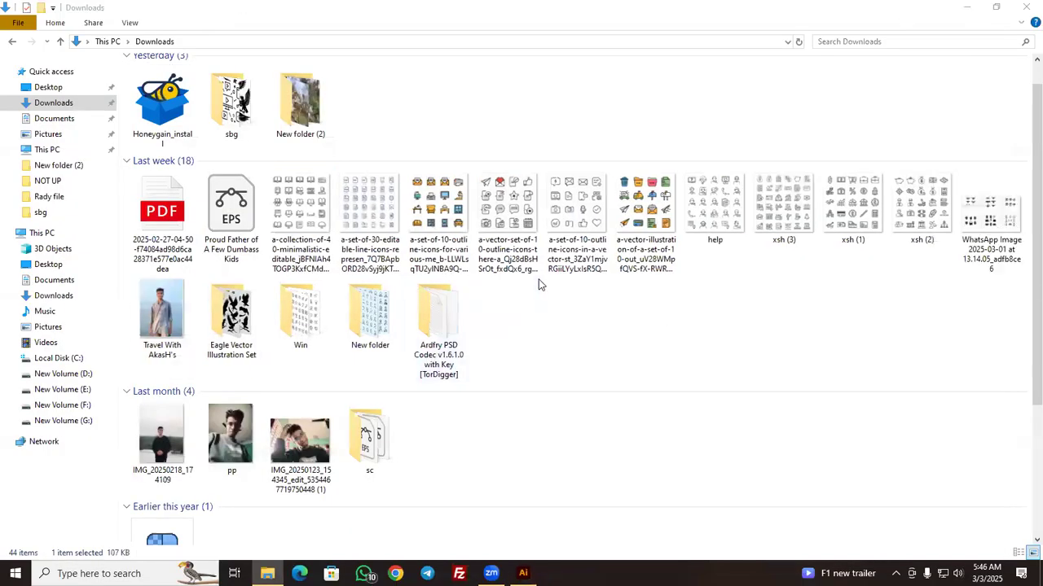
pyautogui.click(1026, 7)
pyautogui.rightClick(636, 142)
pyautogui.click(660, 182)
pyautogui.rightClick(517, 127)
pyautogui.click(545, 161)
pyautogui.rightClick(484, 137)
pyautogui.click(512, 178)
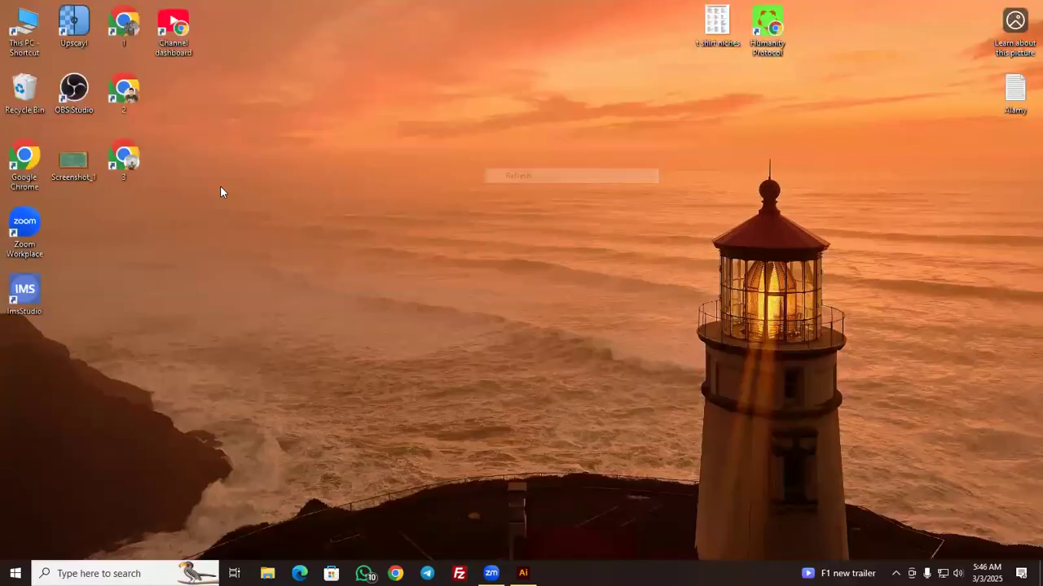
# Switch to Chrome using the browser profile named 2 and open the Adobe Stock contributor portfolio in a new tab
pyautogui.doubleClick(121, 91)
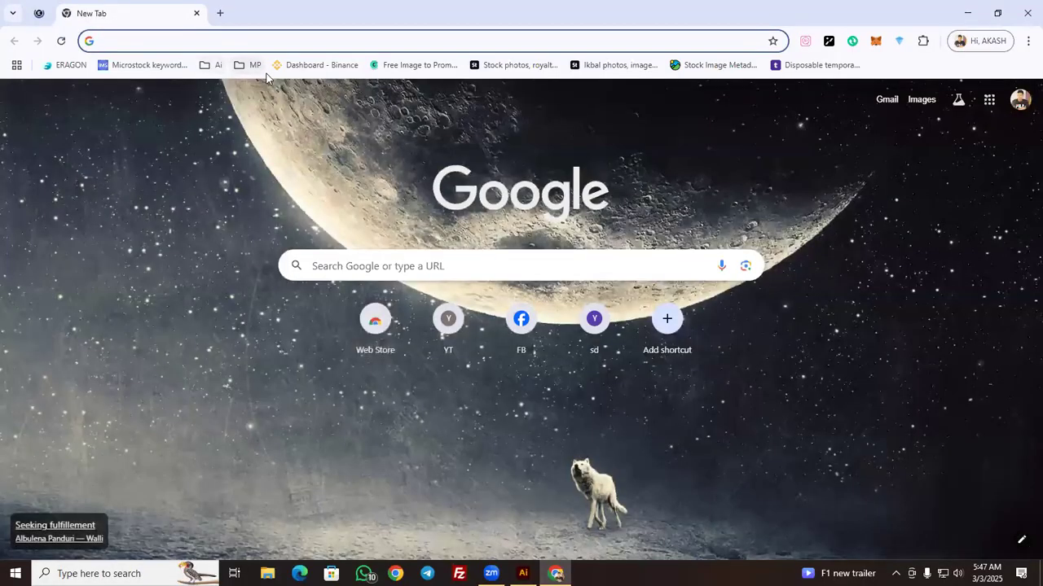
pyautogui.middleClick(263, 72)
pyautogui.click(263, 7)
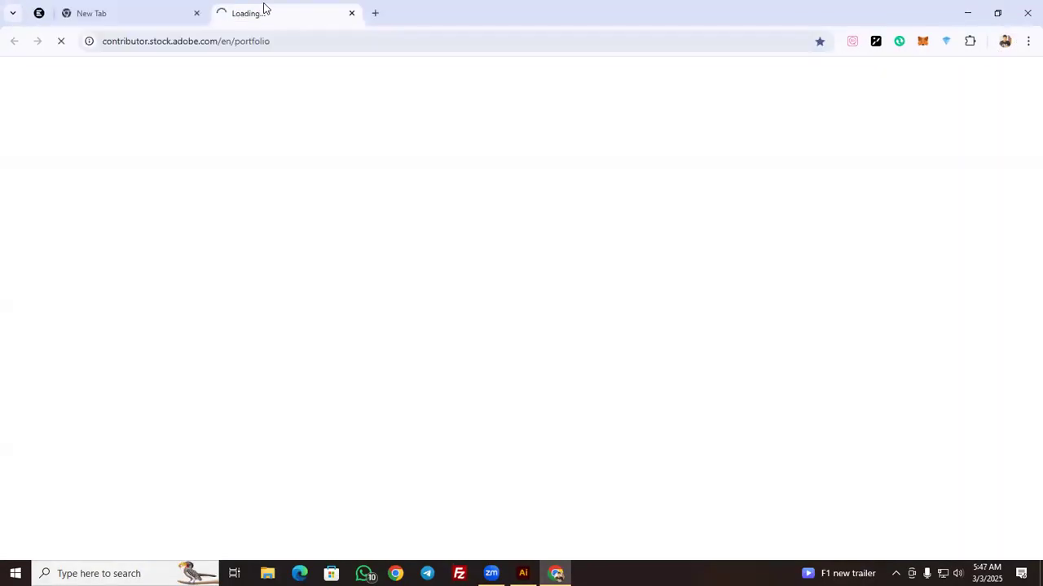
# Enlarge the Adobe Stock contributor page and open its file upload screen
pyautogui.hotkey('ctrl', '+')
pyautogui.hotkey('ctrl', '+')
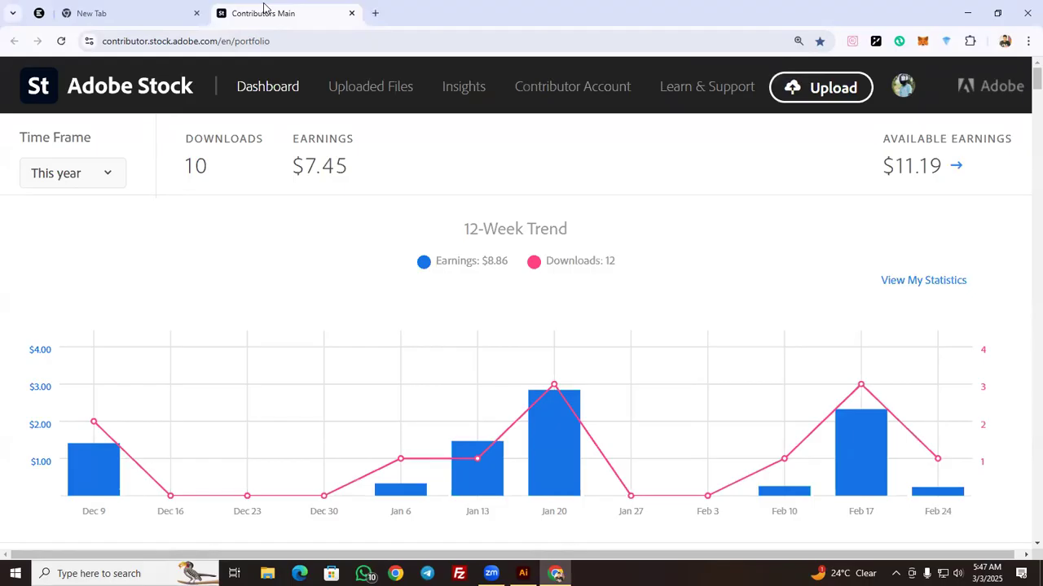
pyautogui.click(787, 87)
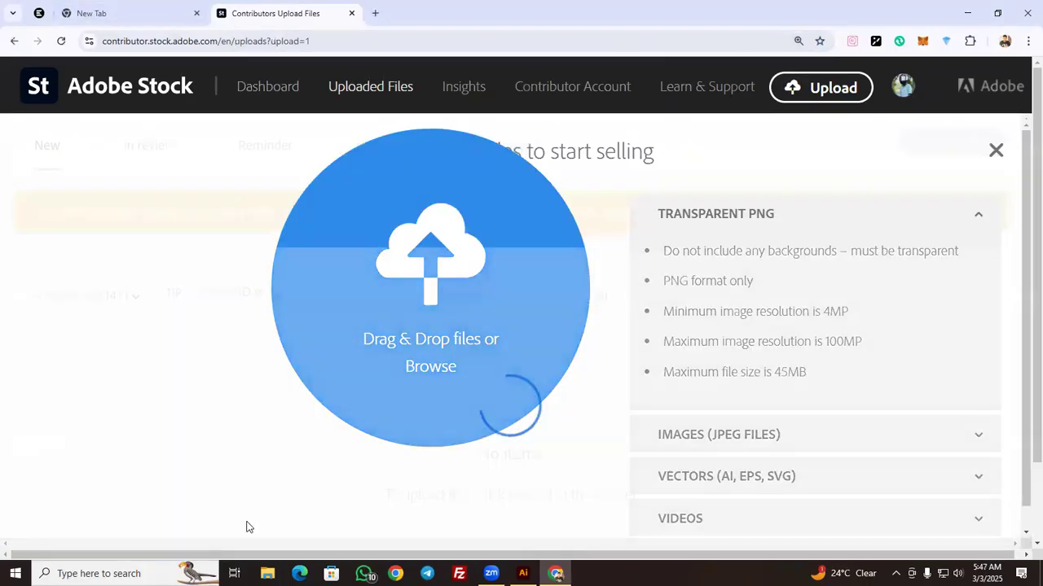
# In File Explorer, open the NOT UP folder located in New folder within Rady File on New Volume (D:)
pyautogui.click(268, 574)
pyautogui.click(59, 103)
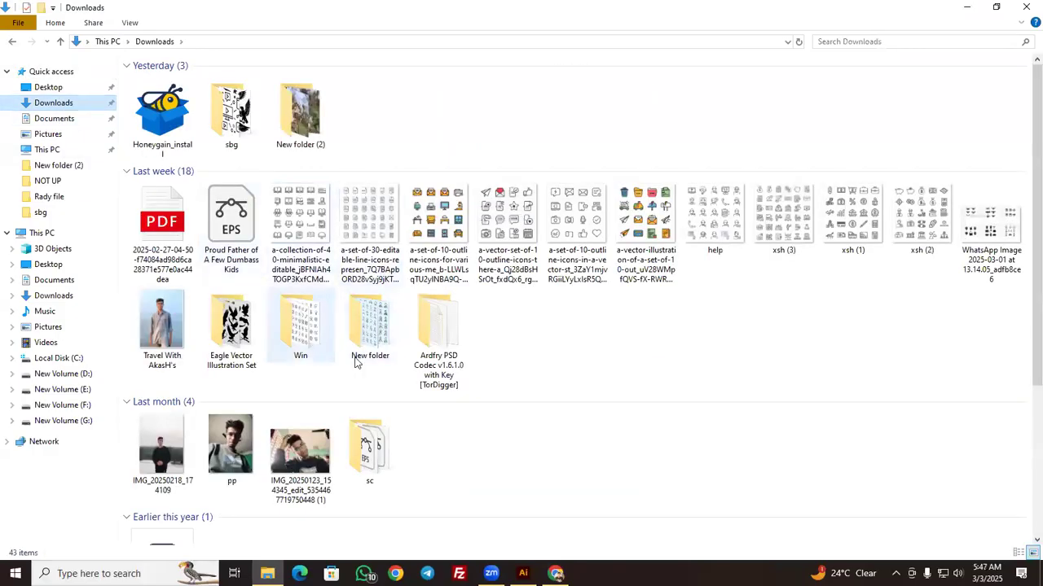
pyautogui.click(63, 374)
pyautogui.click(247, 106)
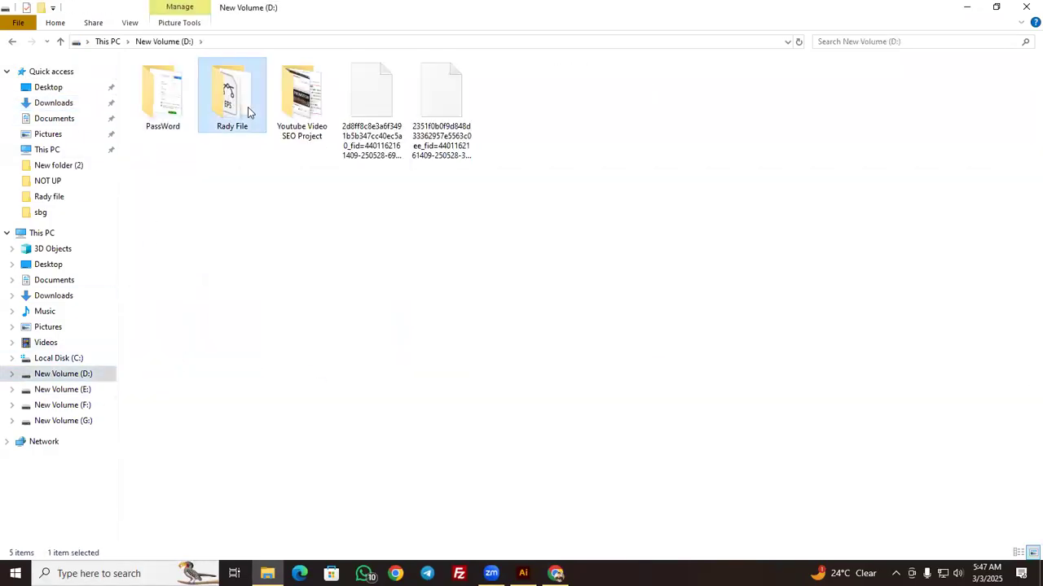
pyautogui.doubleClick(248, 107)
pyautogui.doubleClick(273, 109)
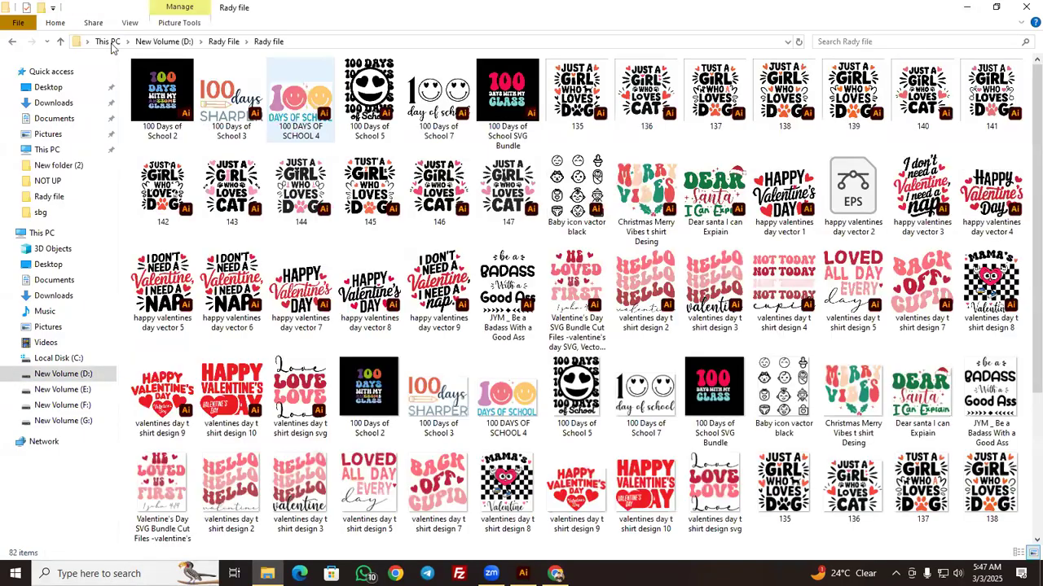
pyautogui.hotkey('alt', 'Left')
pyautogui.doubleClick(229, 96)
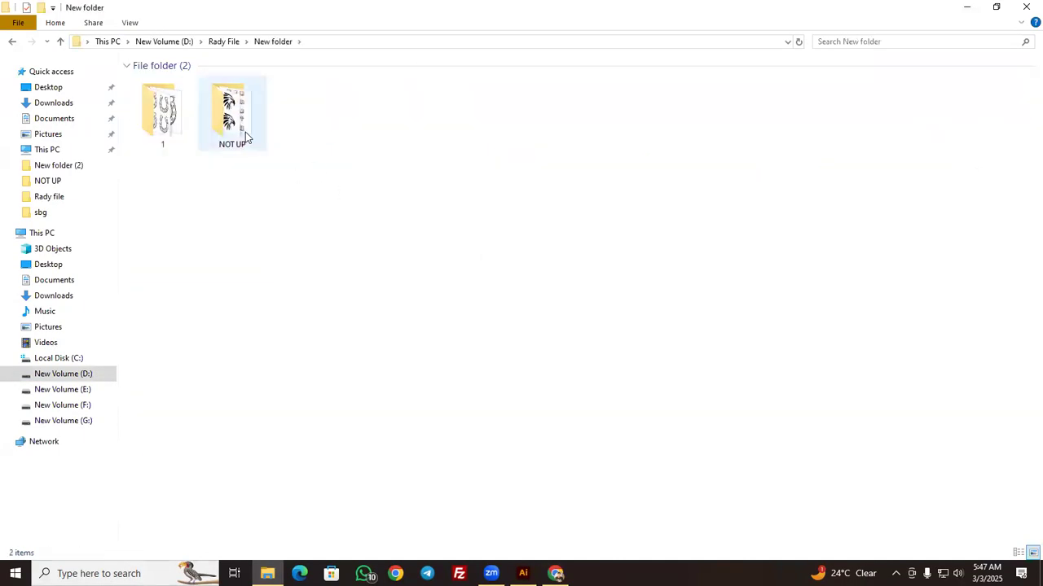
pyautogui.doubleClick(245, 132)
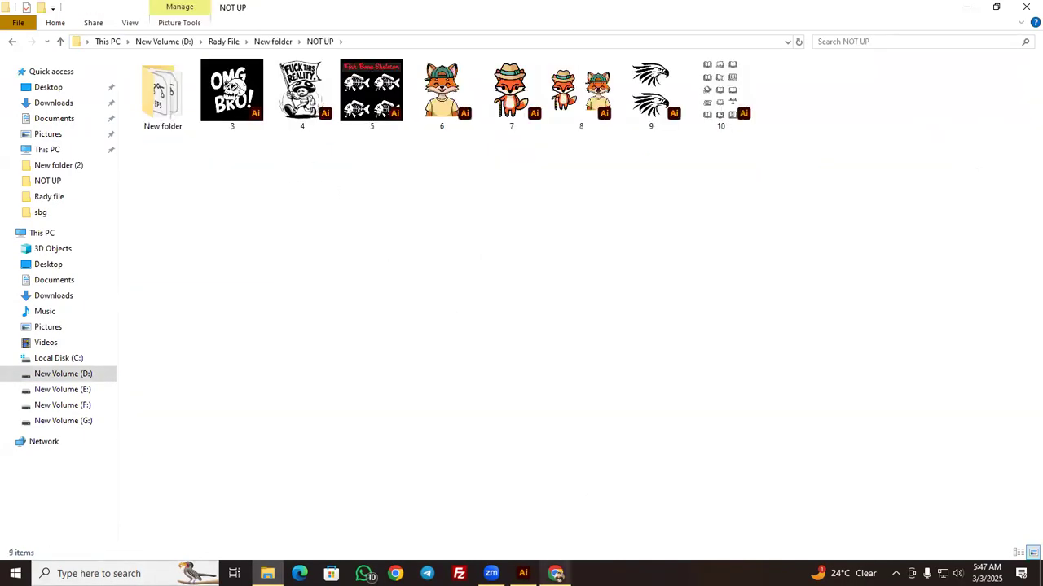
# Return to Chrome, close the upload screen and view the Adobe Stock files in review
pyautogui.click(555, 573)
pyautogui.hotkey('ctrl', '-')
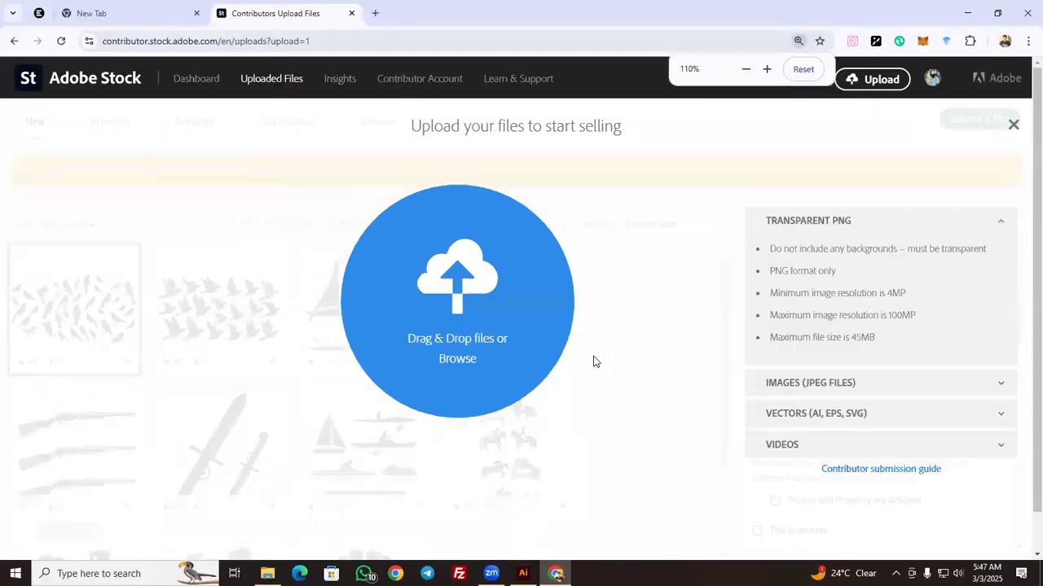
pyautogui.click(1014, 124)
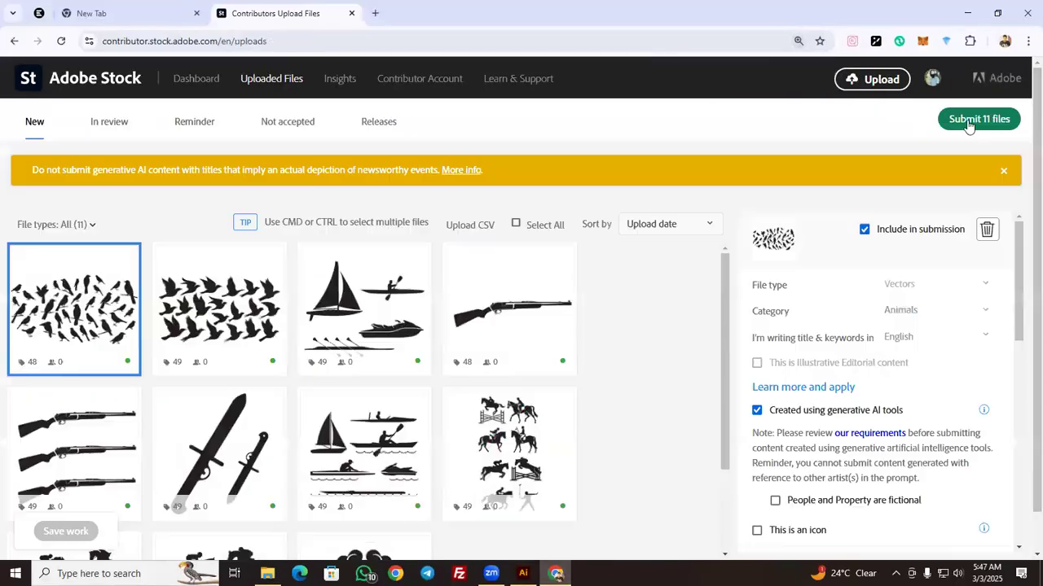
pyautogui.click(109, 124)
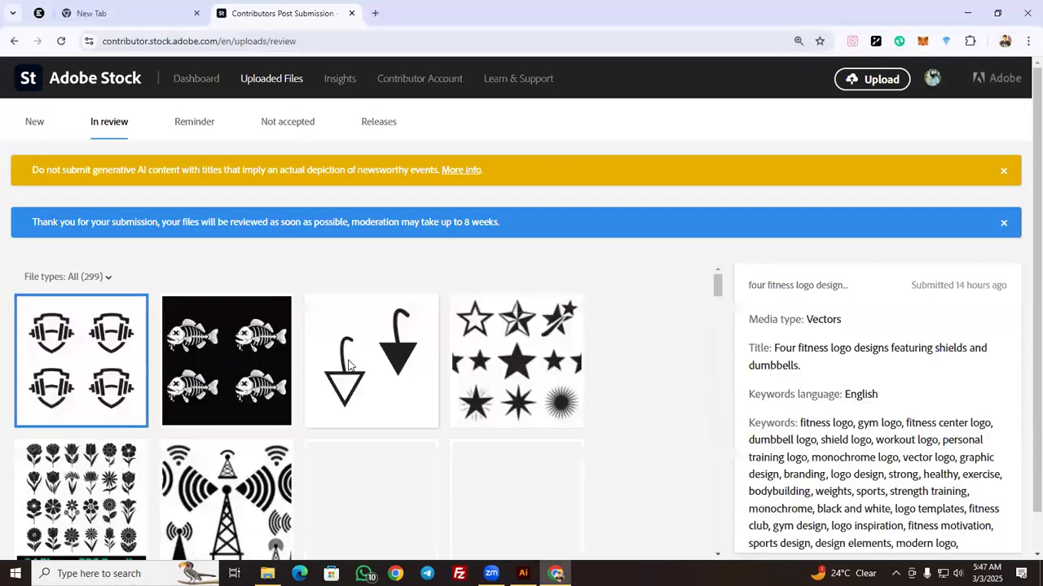
# Upload files 3 to 10 from the NOT UP folder to Adobe Stock's new files
pyautogui.click(37, 122)
pyautogui.click(875, 79)
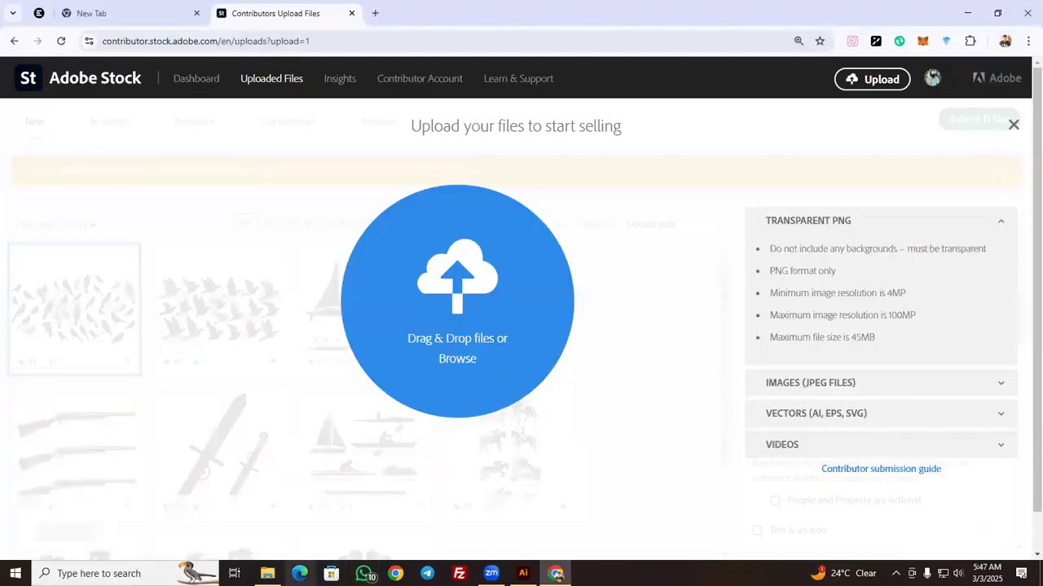
pyautogui.click(267, 573)
pyautogui.moveTo(255, 194); pyautogui.dragTo(479, 358)
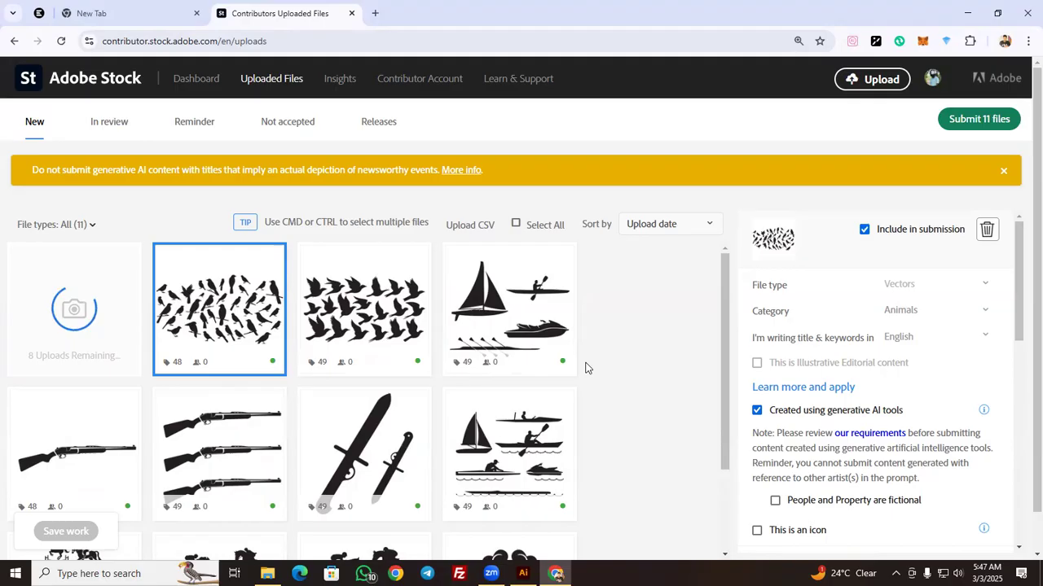
# Browse the submissions in review and dismiss the notice banners above them
pyautogui.click(120, 131)
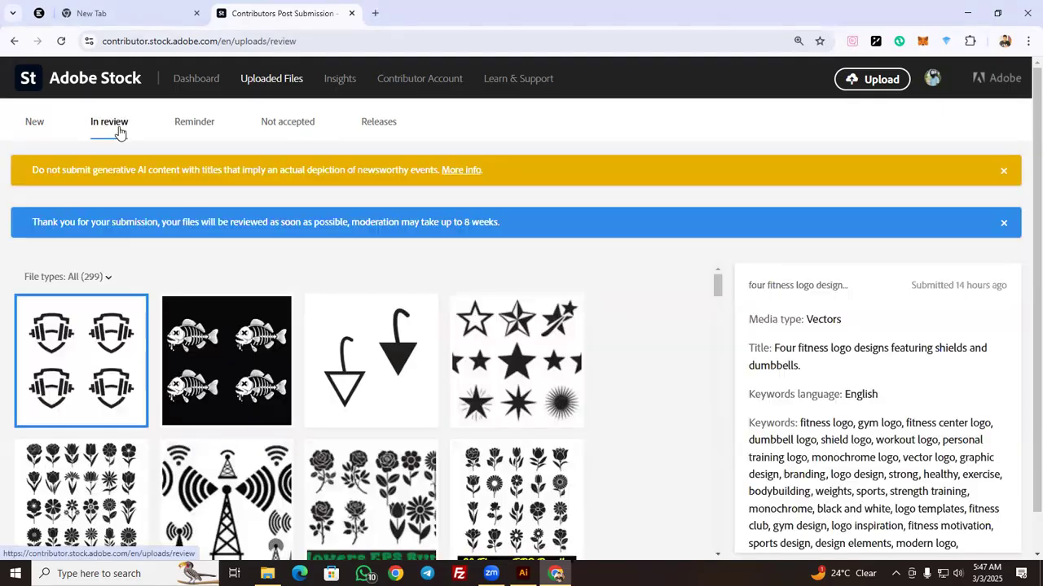
pyautogui.scroll(-1, 265, 299)
pyautogui.click(1014, 174)
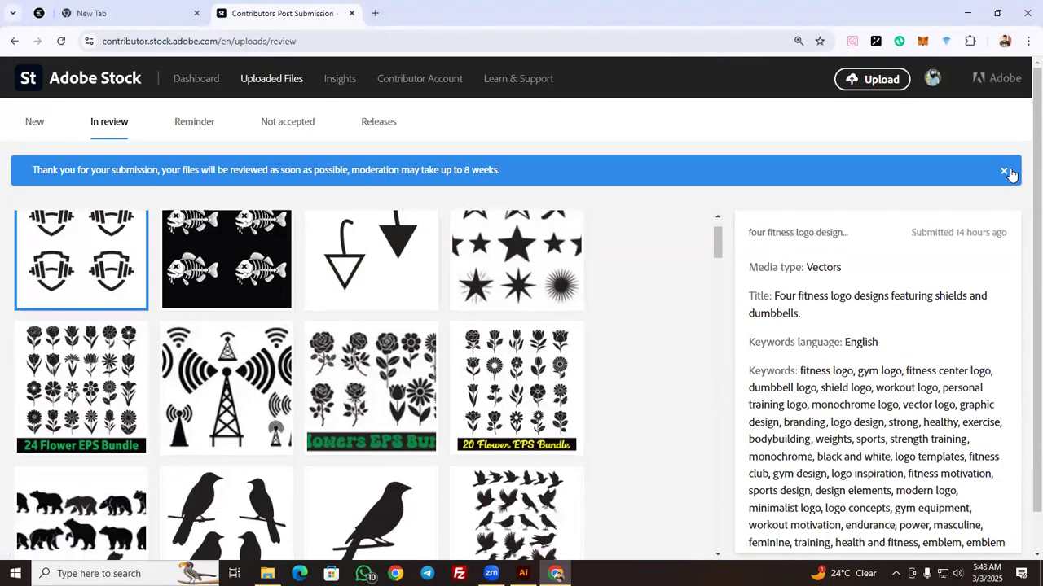
pyautogui.click(1014, 174)
pyautogui.scroll(-4, 492, 364)
pyautogui.scroll(2, 491, 365)
pyautogui.scroll(3, 491, 364)
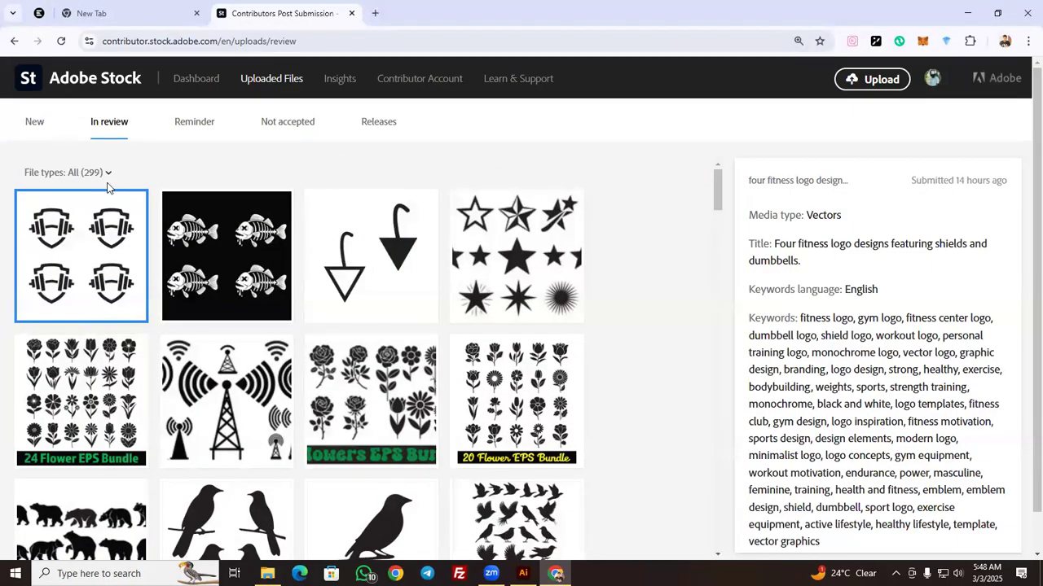
# Look through the whole list of submissions that were not accepted
pyautogui.click(285, 121)
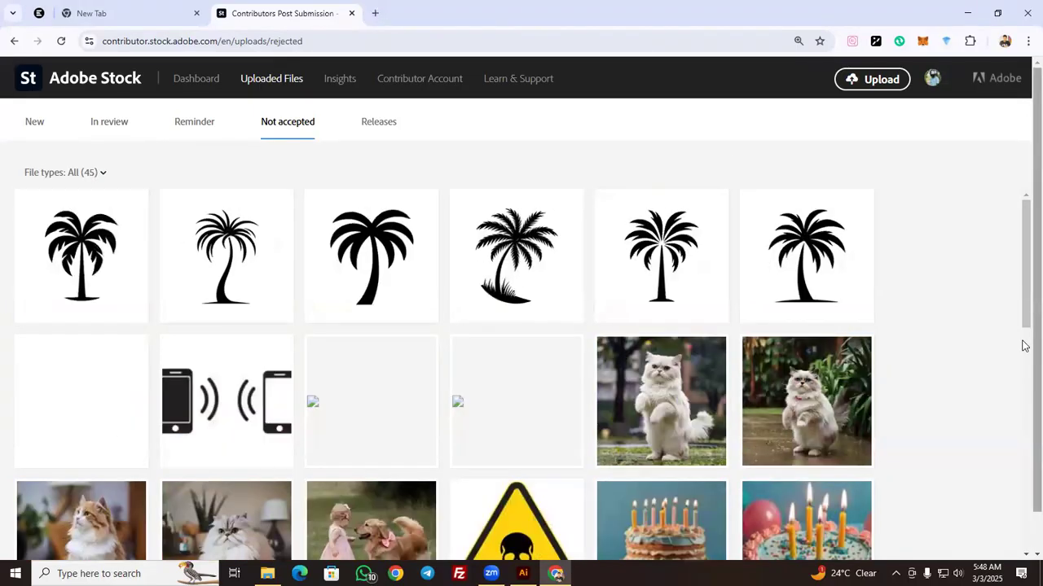
pyautogui.scroll(-1, 1024, 346)
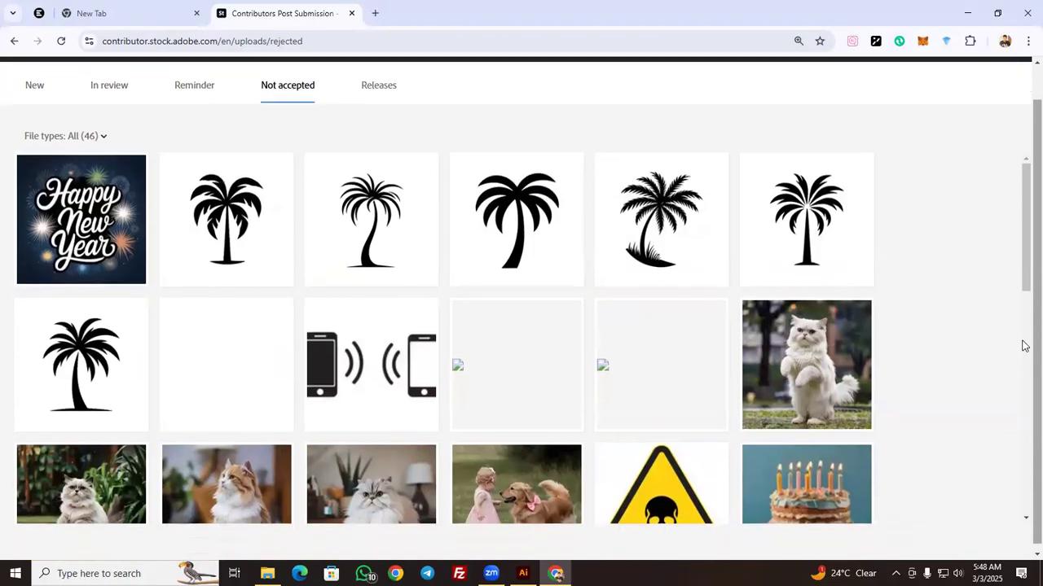
pyautogui.scroll(-4, 896, 366)
pyautogui.scroll(-4, 782, 382)
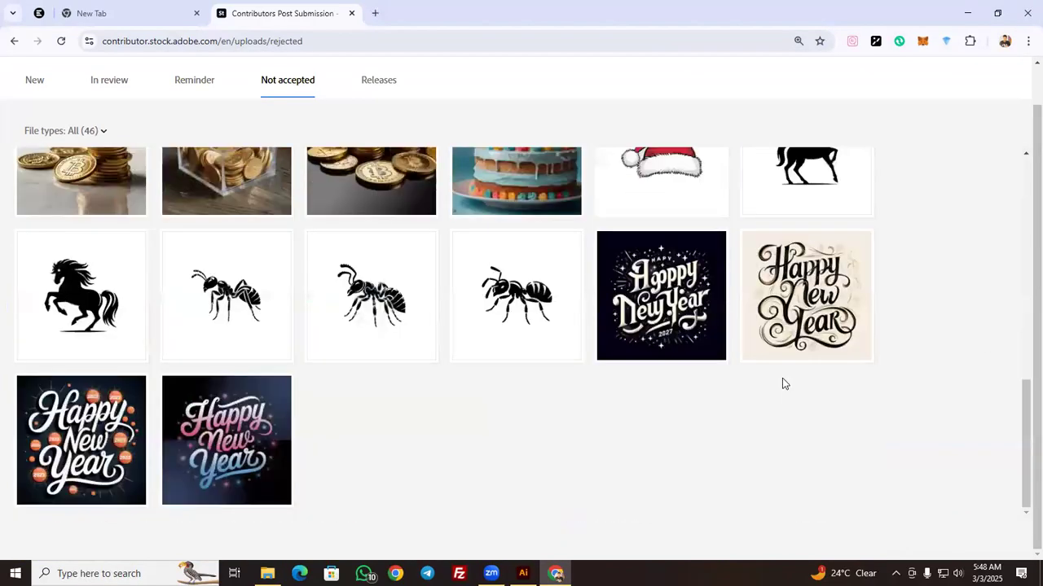
pyautogui.scroll(10, 469, 331)
# Examine the submission dates and rejection reasons of the first Happy New Year image and two of the palm tree images
pyautogui.click(135, 236)
pyautogui.scroll(1, 135, 243)
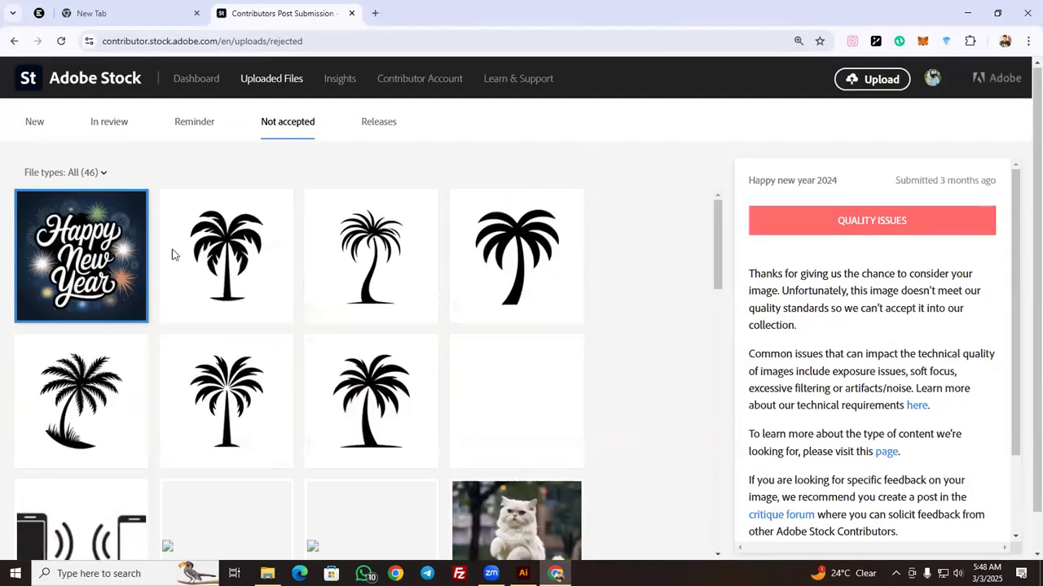
pyautogui.tripleClick(912, 177)
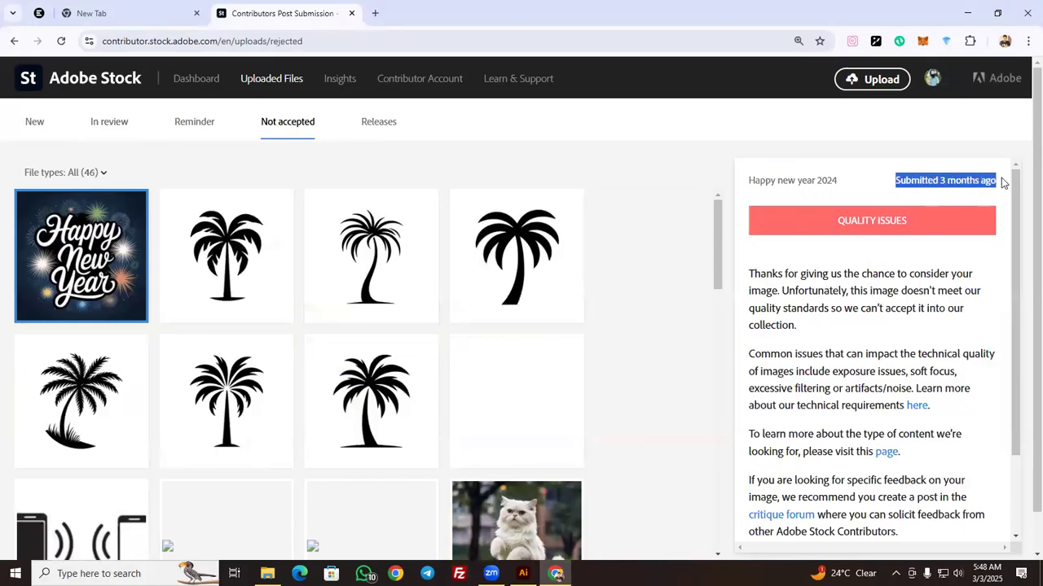
pyautogui.click(255, 289)
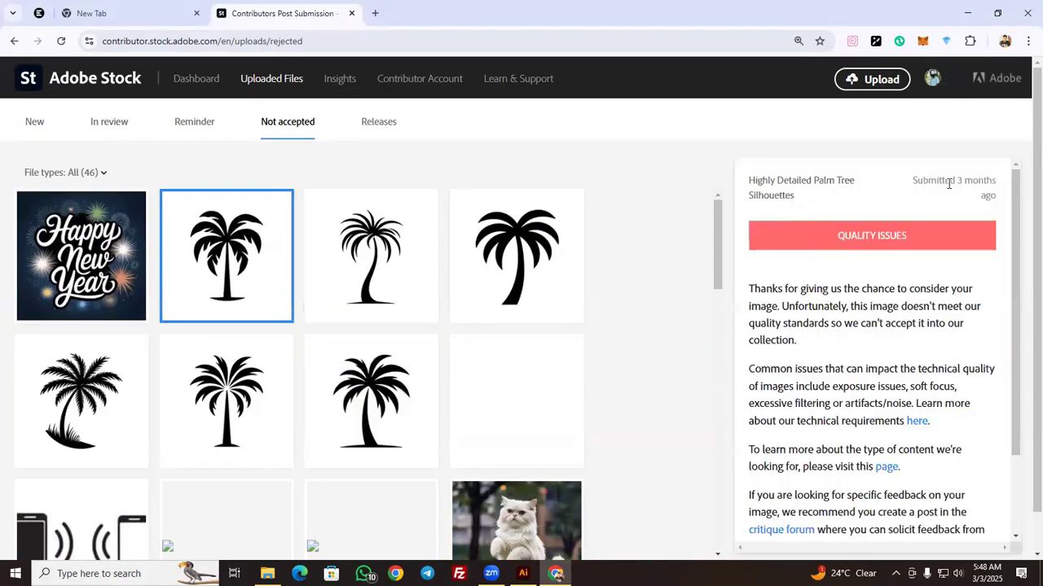
pyautogui.moveTo(915, 176); pyautogui.dragTo(999, 199)
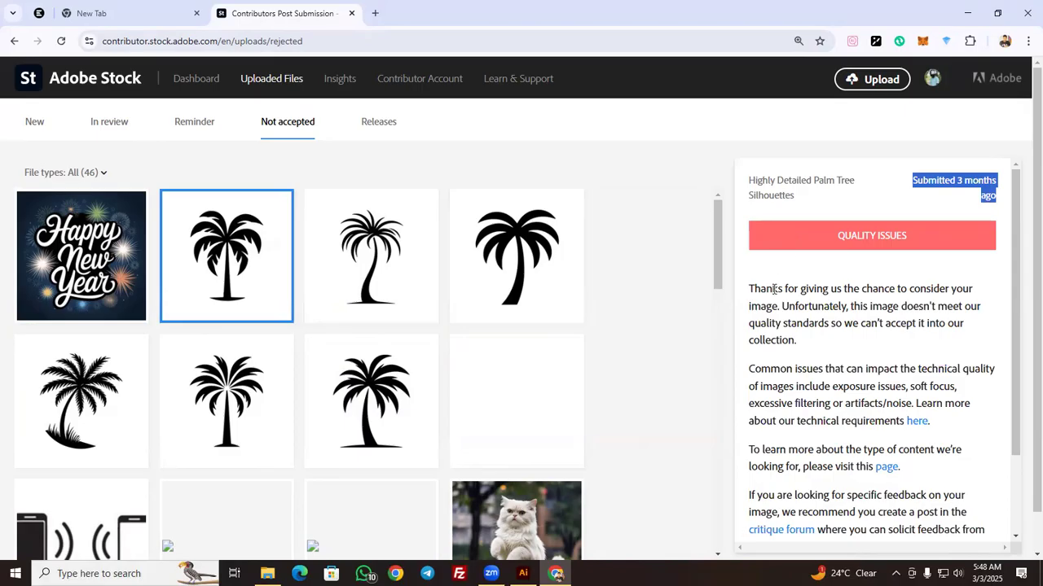
pyautogui.click(810, 282)
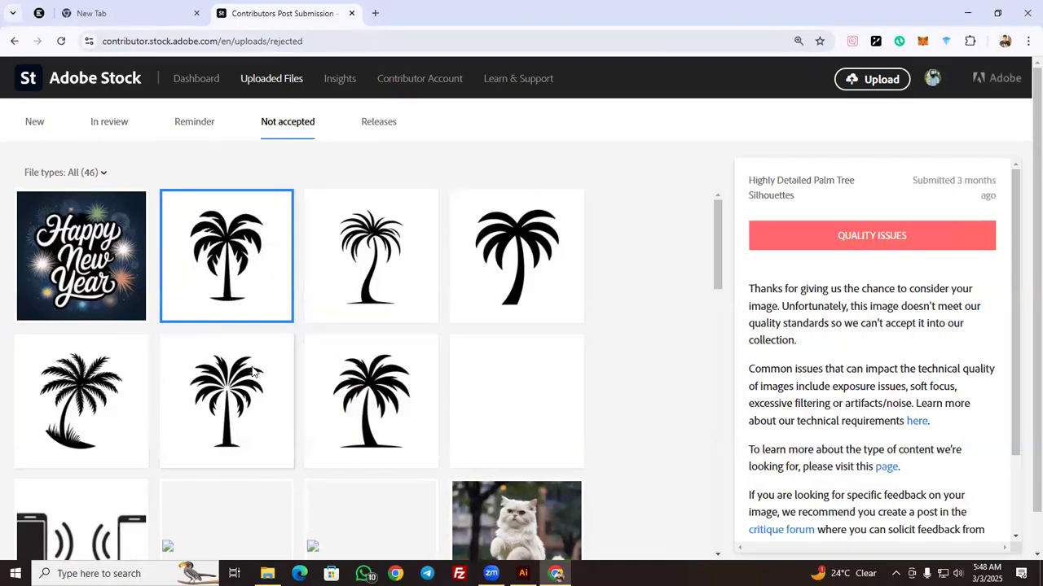
pyautogui.click(536, 282)
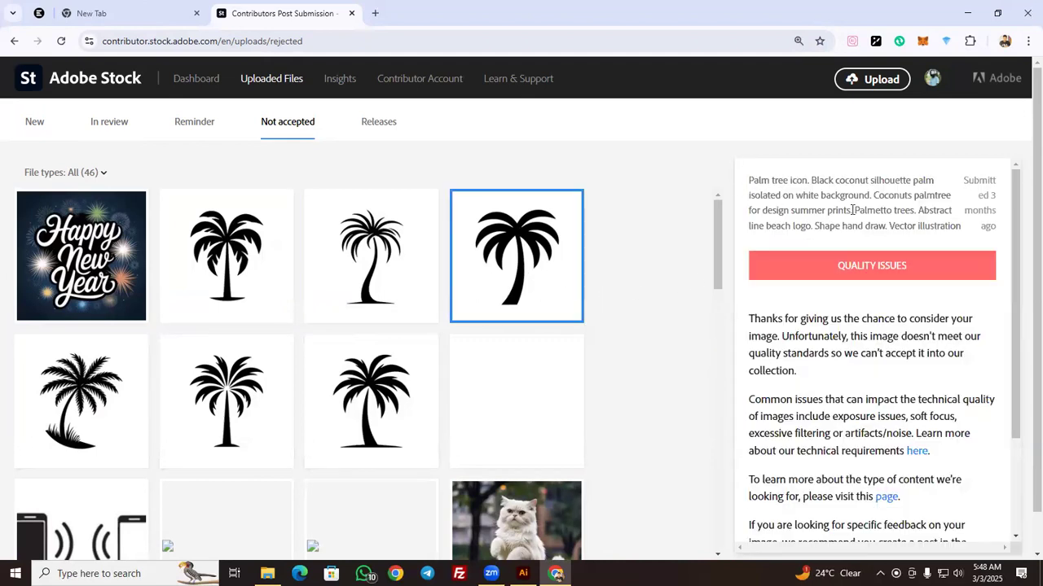
pyautogui.scroll(-2, 787, 407)
pyautogui.scroll(2, 791, 405)
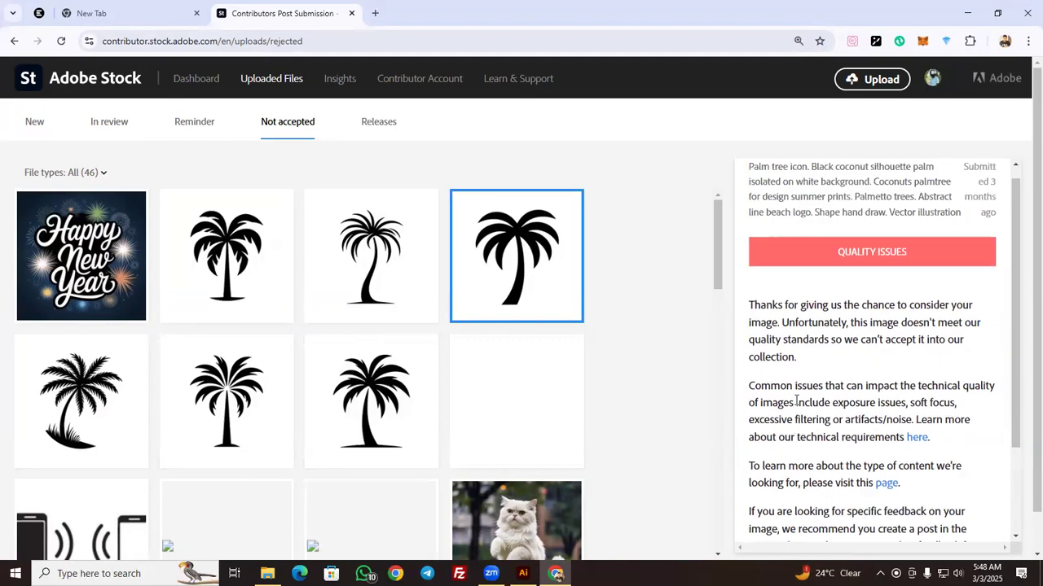
# Check the files in review, return to the new uploads and select the book icon sheet
pyautogui.click(107, 129)
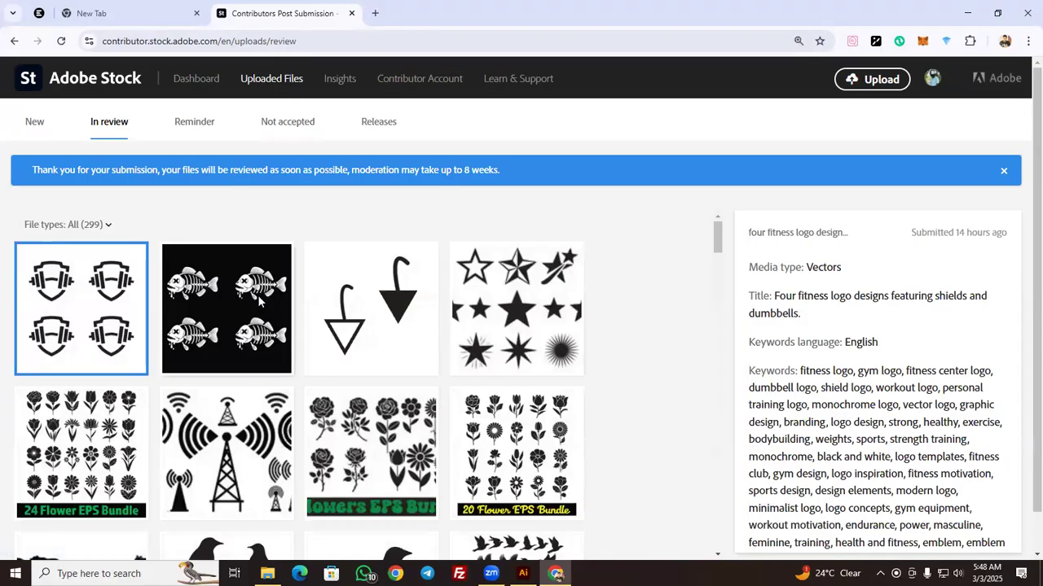
pyautogui.click(35, 125)
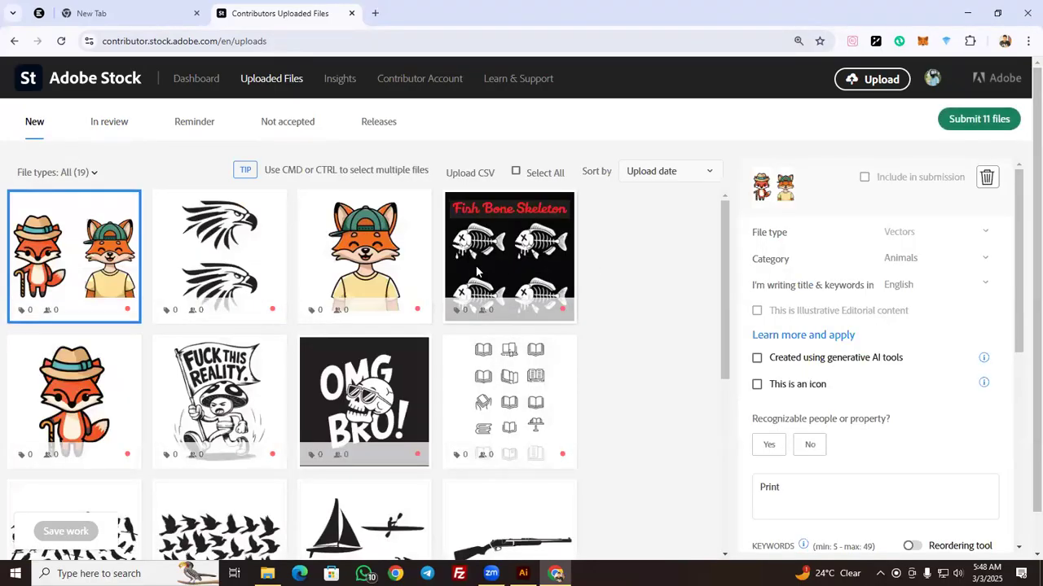
pyautogui.click(514, 441)
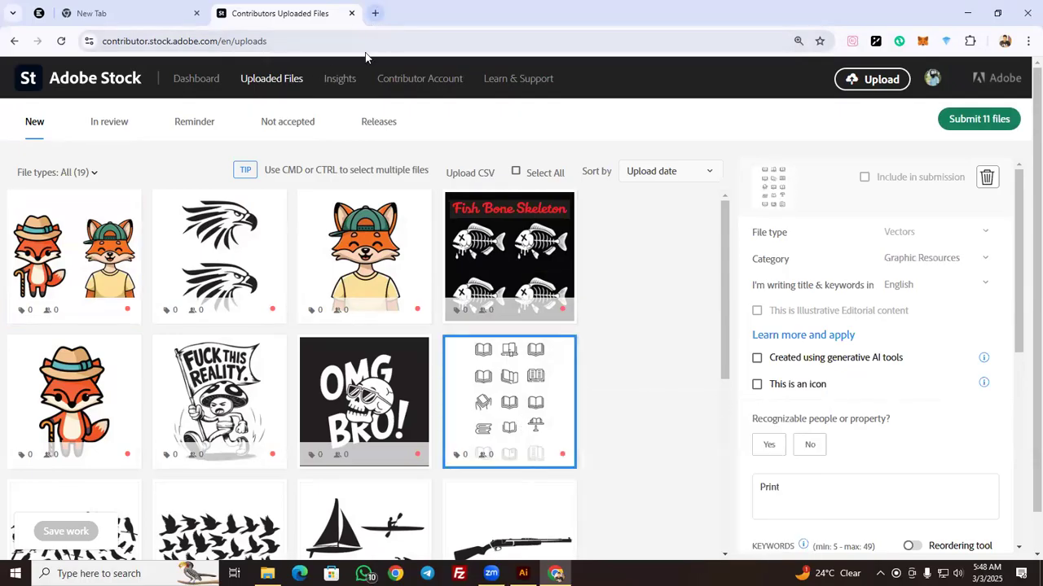
# Open the bookmarked TagPik stock image metadata generator in a new tab and go to its image upload area
pyautogui.hotkey('ctrl', 't')
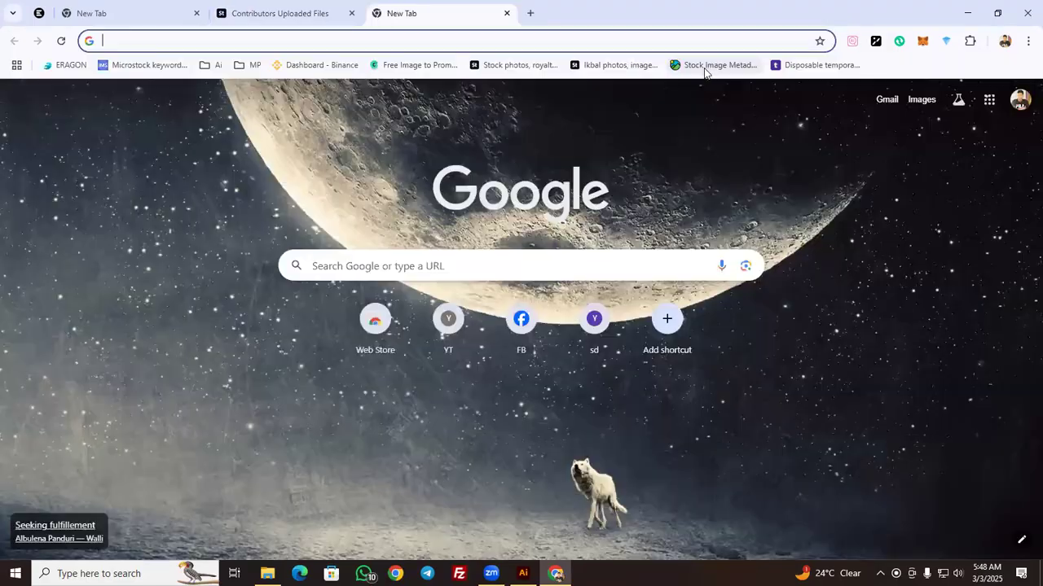
pyautogui.click(705, 69)
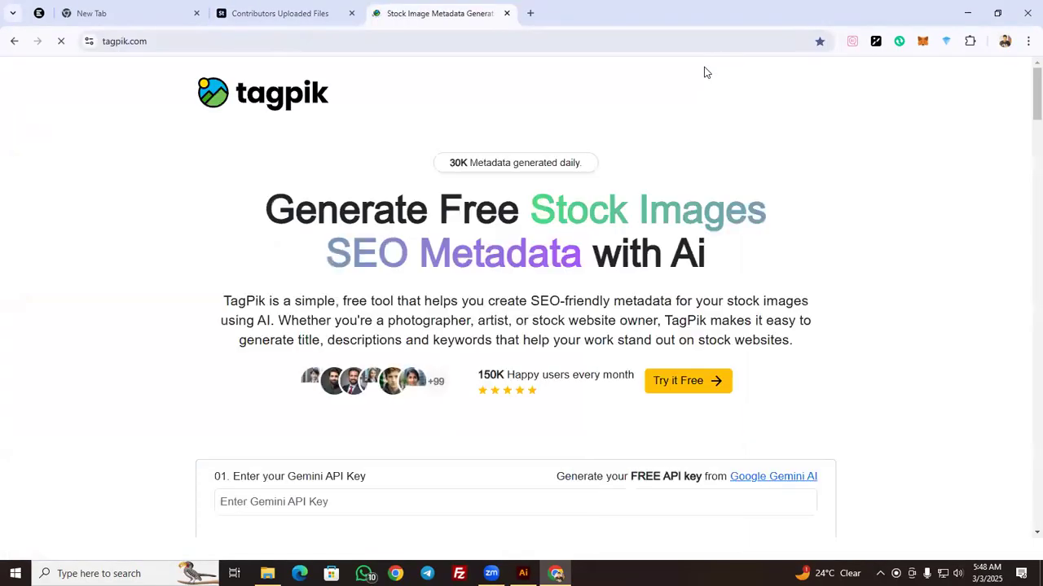
pyautogui.scroll(-3, 1028, 199)
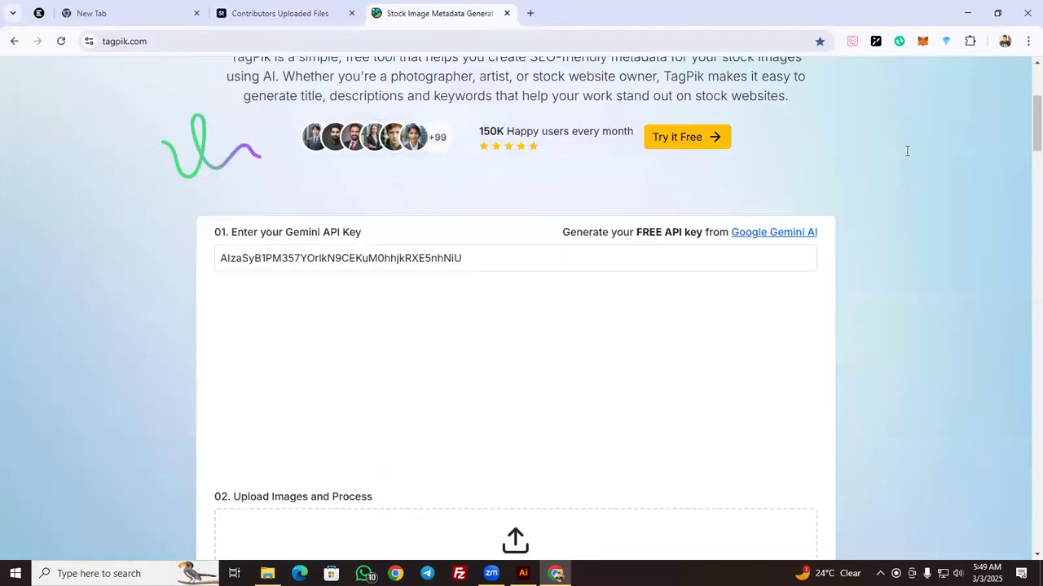
pyautogui.scroll(-2, 1026, 202)
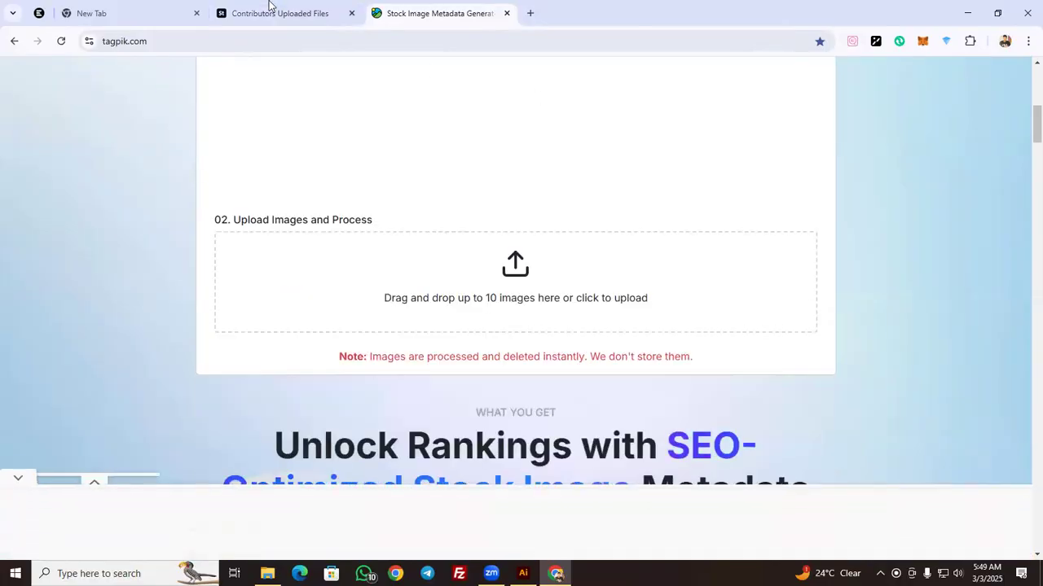
# Transfer the book icon sheet's thumbnail from Adobe Stock to TagPik's image upload area, dismissing the advertisement on the way
pyautogui.click(274, 11)
pyautogui.moveTo(522, 378); pyautogui.dragTo(940, 281)
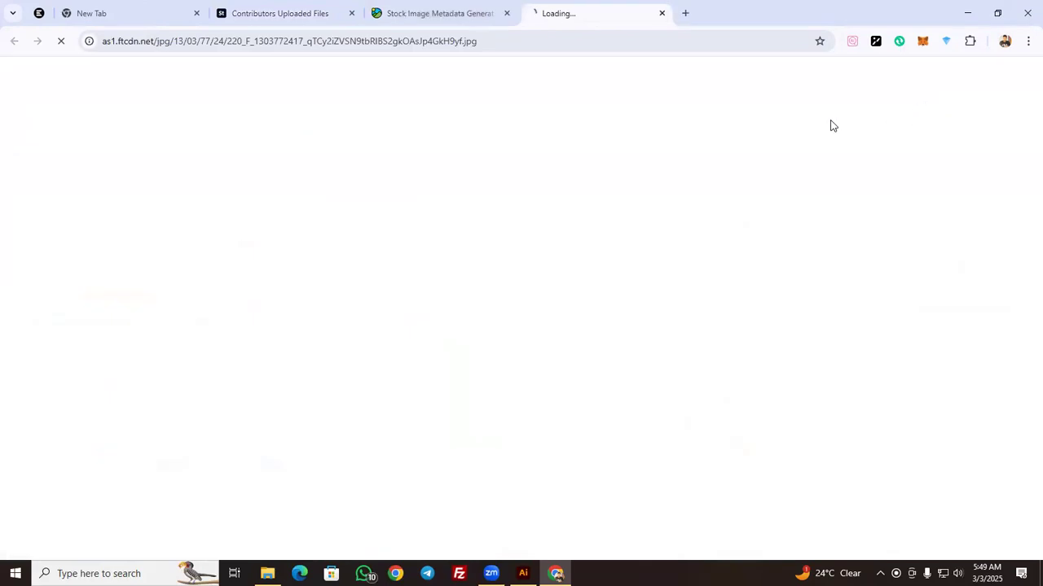
pyautogui.click(456, 17)
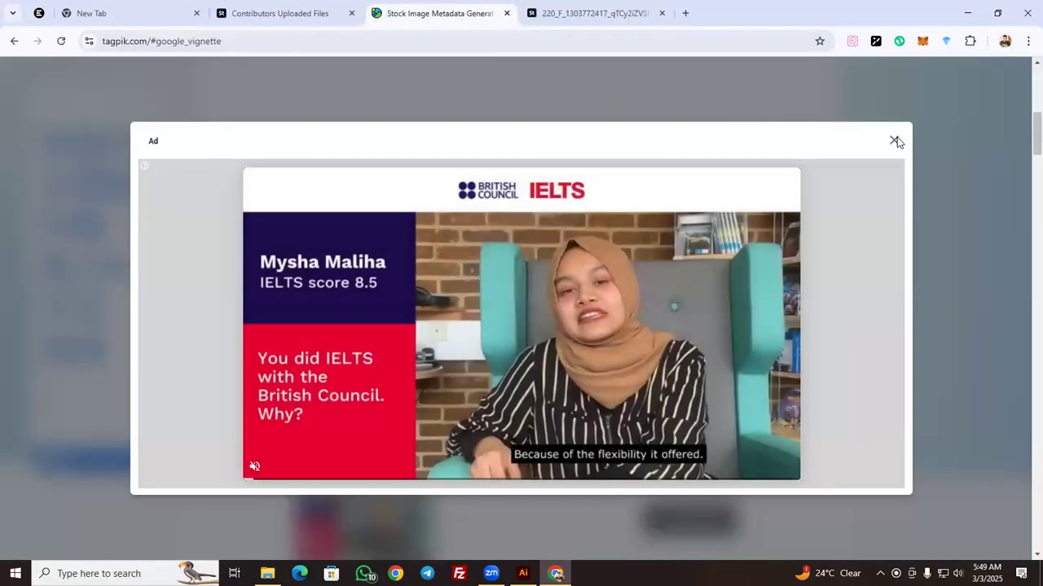
pyautogui.click(894, 140)
pyautogui.click(237, 9)
pyautogui.moveTo(532, 377); pyautogui.dragTo(500, 291)
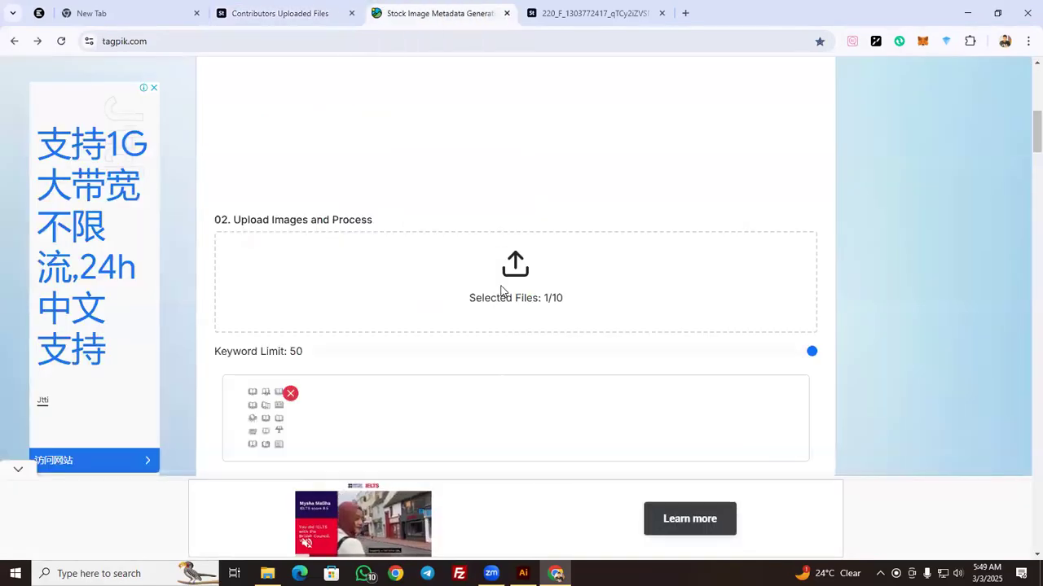
# Start generating metadata for the book icon sheet in TagPik, collapse the advertisement banner and close the sheet's thumbnail tab
pyautogui.scroll(-3, 482, 290)
pyautogui.click(453, 311)
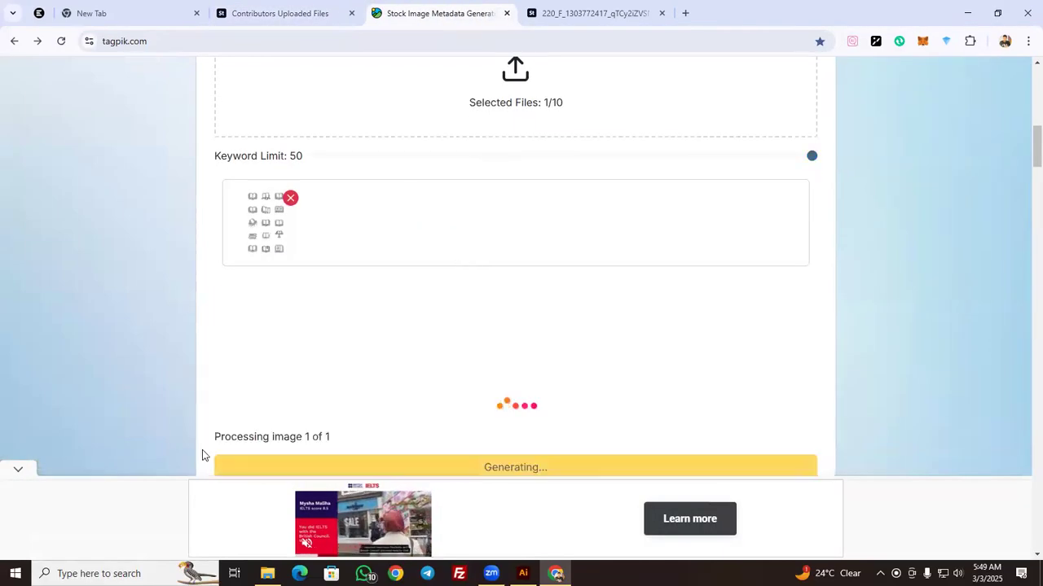
pyautogui.click(16, 470)
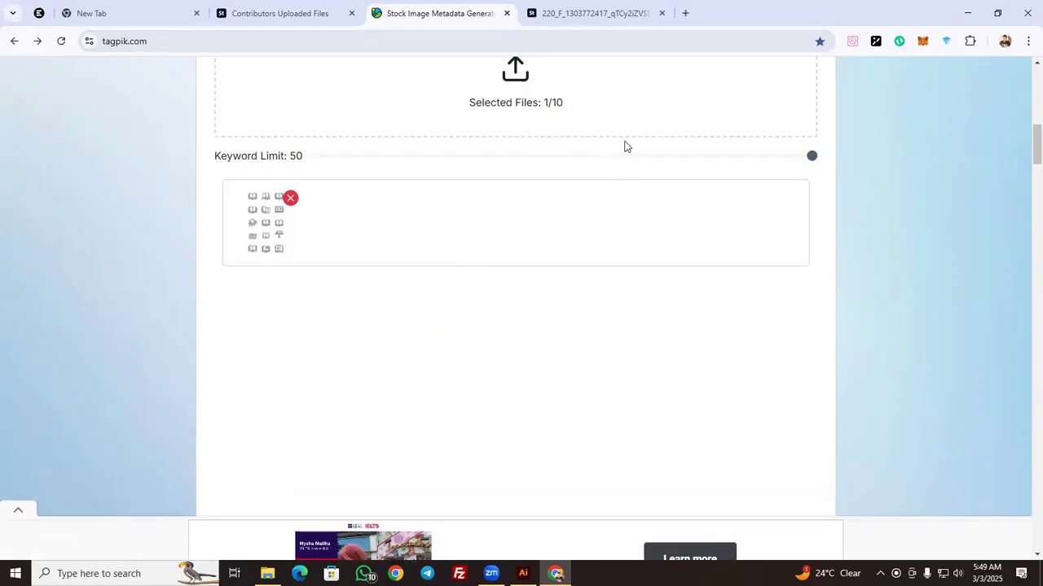
pyautogui.scroll(-2, 607, 220)
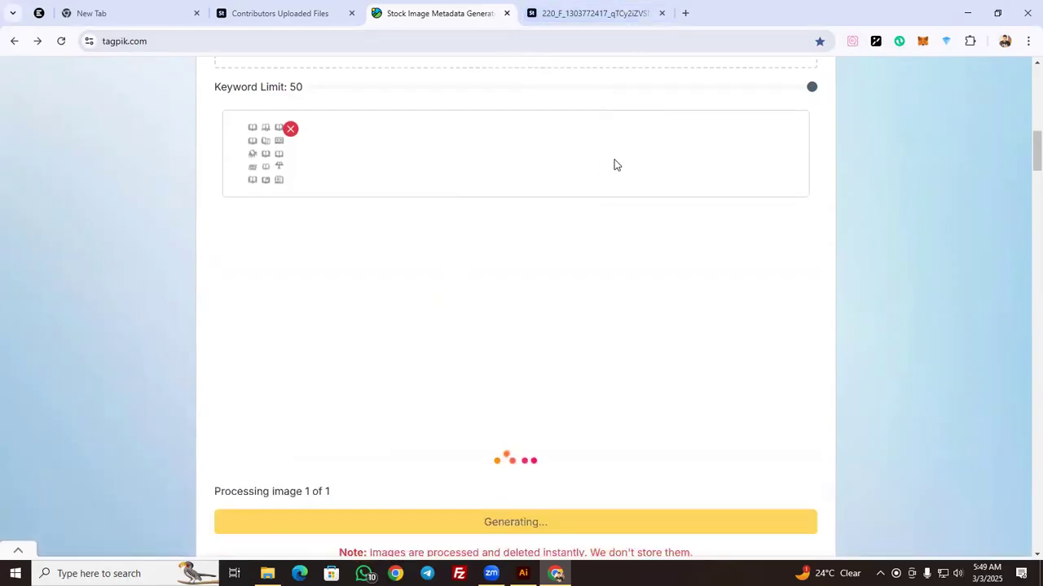
pyautogui.click(661, 14)
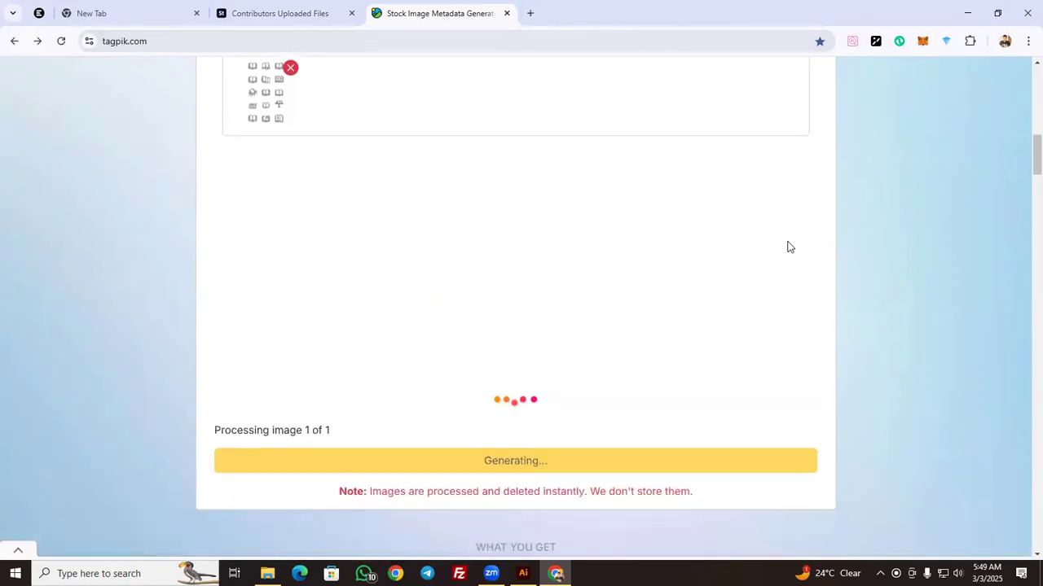
# Open a second TagPik tab, transfer the two-fox image's thumbnail from Adobe Stock to its upload area and close the thumbnail tab
pyautogui.click(530, 13)
pyautogui.click(691, 69)
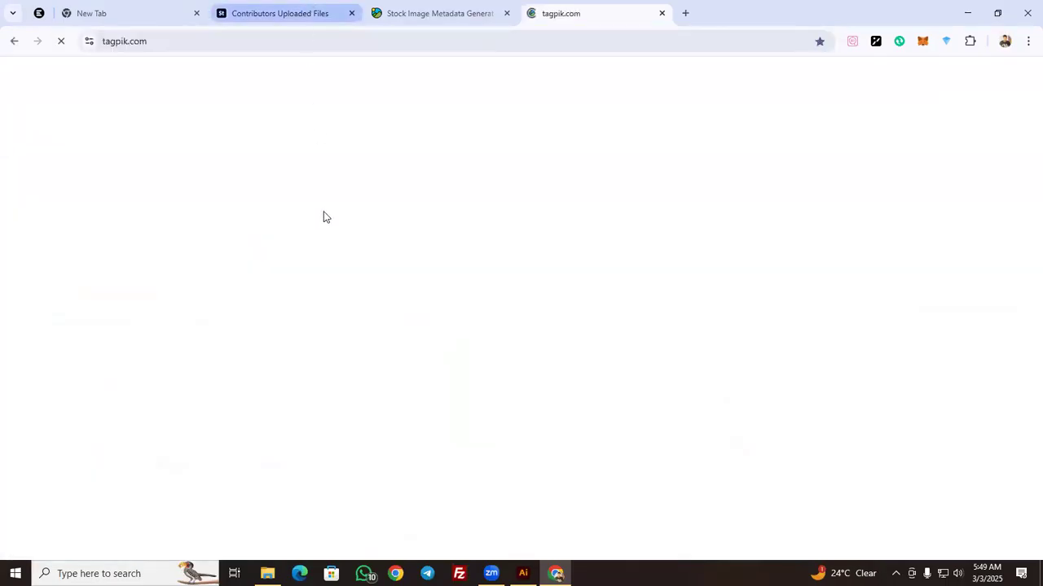
pyautogui.click(300, 13)
pyautogui.moveTo(75, 254); pyautogui.dragTo(556, 308)
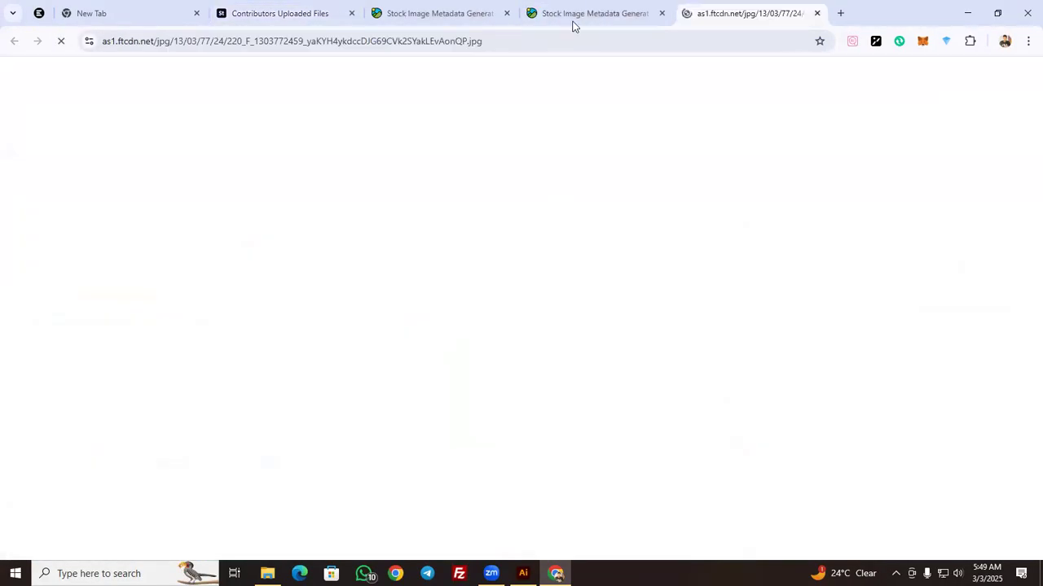
pyautogui.click(572, 20)
pyautogui.scroll(-6, 577, 205)
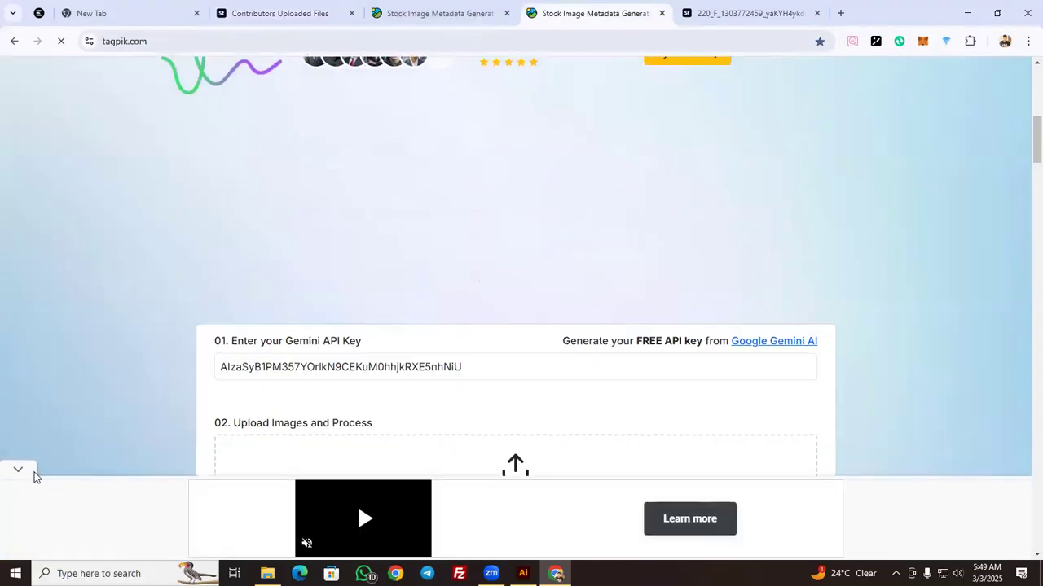
pyautogui.scroll(-4, 291, 272)
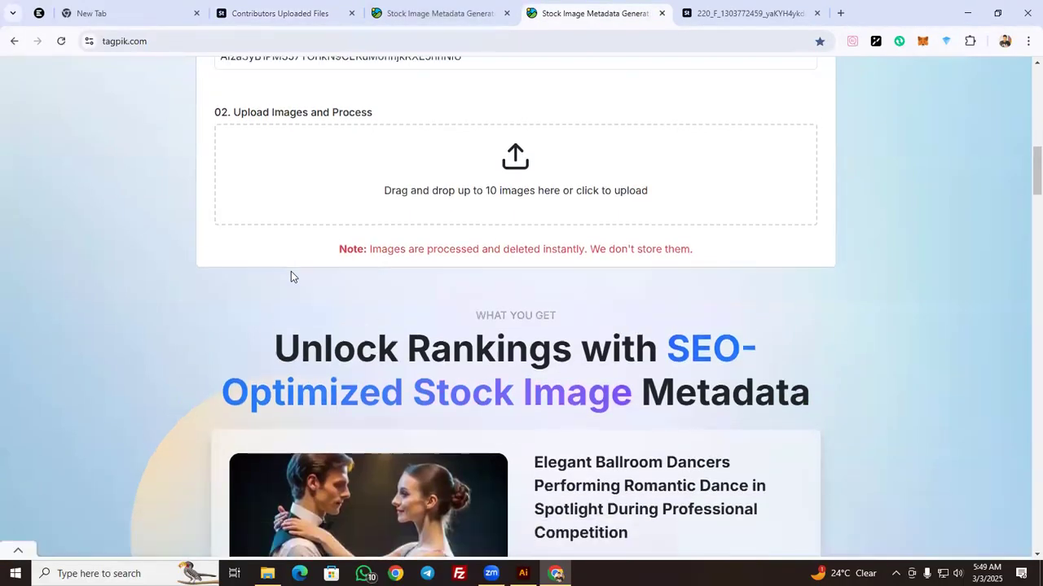
pyautogui.click(703, 4)
pyautogui.moveTo(505, 342); pyautogui.dragTo(550, 237)
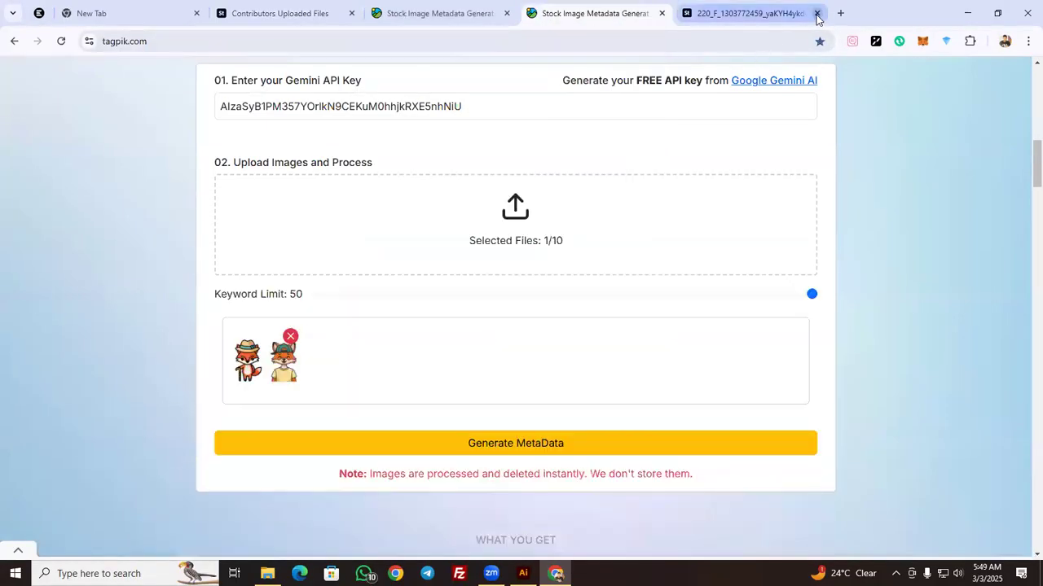
pyautogui.click(759, 13)
# Add the eagle heads image from Adobe Stock to the second TagPik upload, removing the duplicate entry
pyautogui.click(295, 13)
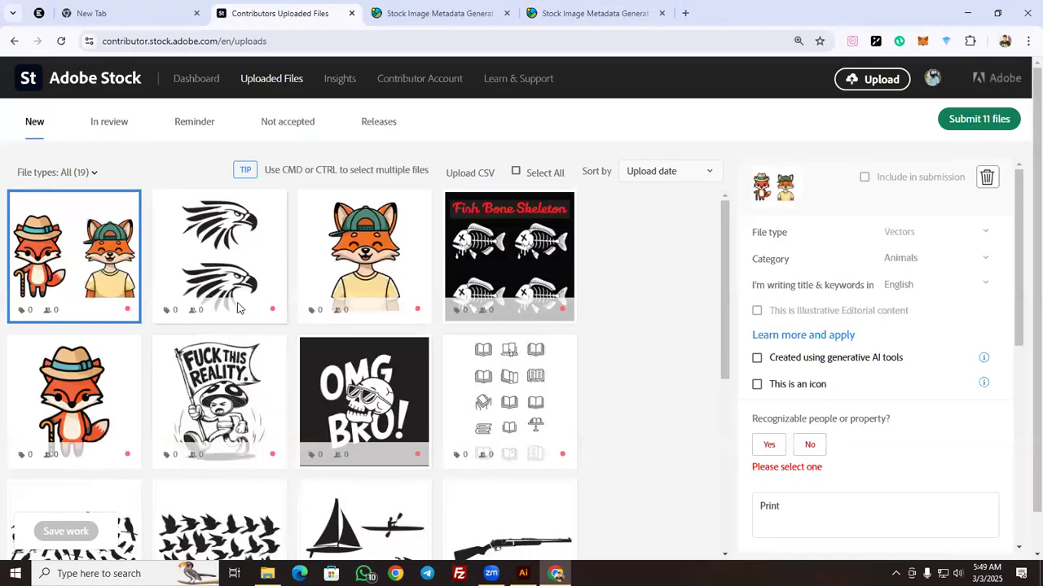
pyautogui.click(237, 249)
pyautogui.moveTo(236, 249); pyautogui.dragTo(533, 220)
pyautogui.click(362, 336)
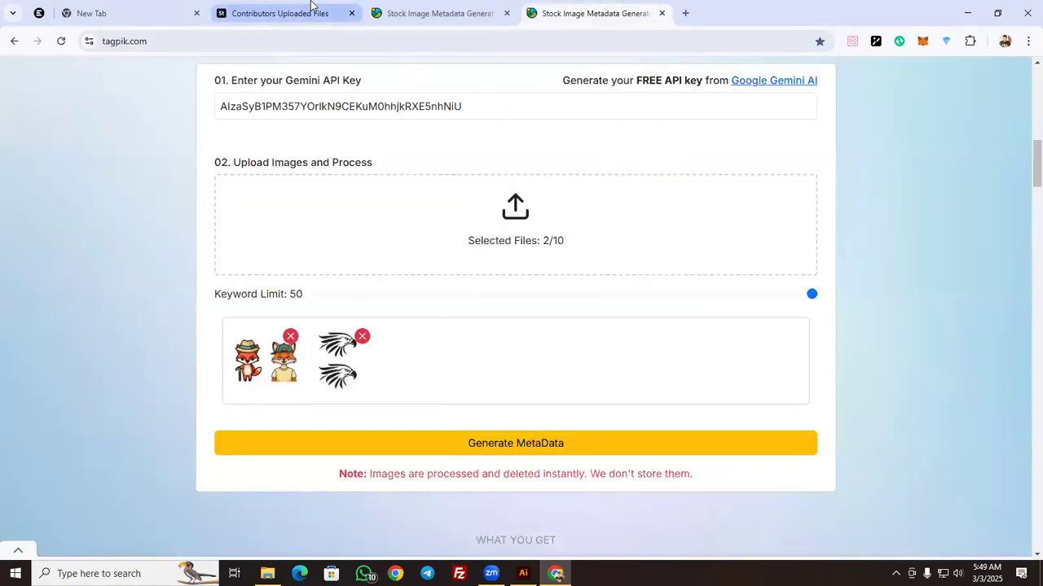
# Add the yellow-shirted fox with the cap to the second TagPik upload and remove the duplicate entries
pyautogui.click(281, 13)
pyautogui.moveTo(364, 256); pyautogui.dragTo(512, 203)
pyautogui.click(433, 335)
pyautogui.click(433, 336)
# Close the empty browser tab, add the Fish Bone Skeleton image to the second TagPik upload and remove the duplicate entries
pyautogui.click(277, 13)
pyautogui.click(131, 13)
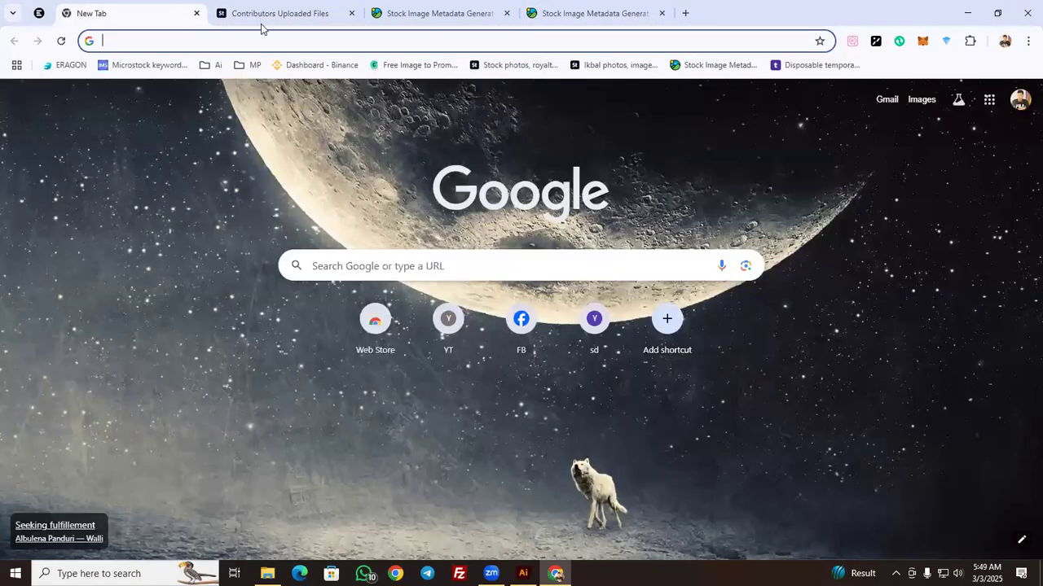
pyautogui.click(262, 15)
pyautogui.click(196, 13)
pyautogui.moveTo(497, 244); pyautogui.dragTo(516, 228)
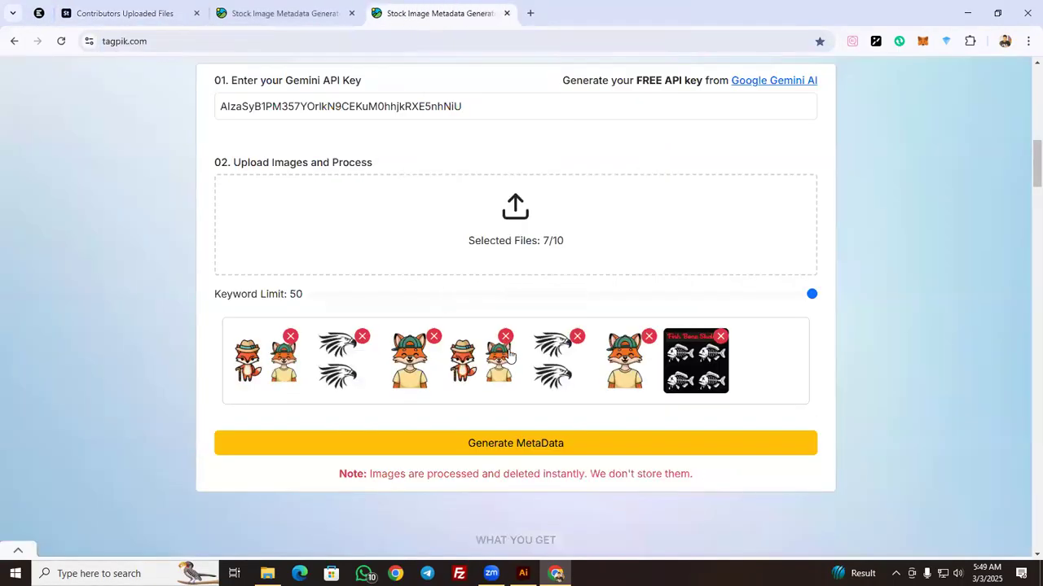
pyautogui.click(505, 336)
pyautogui.click(505, 335)
pyautogui.click(505, 335)
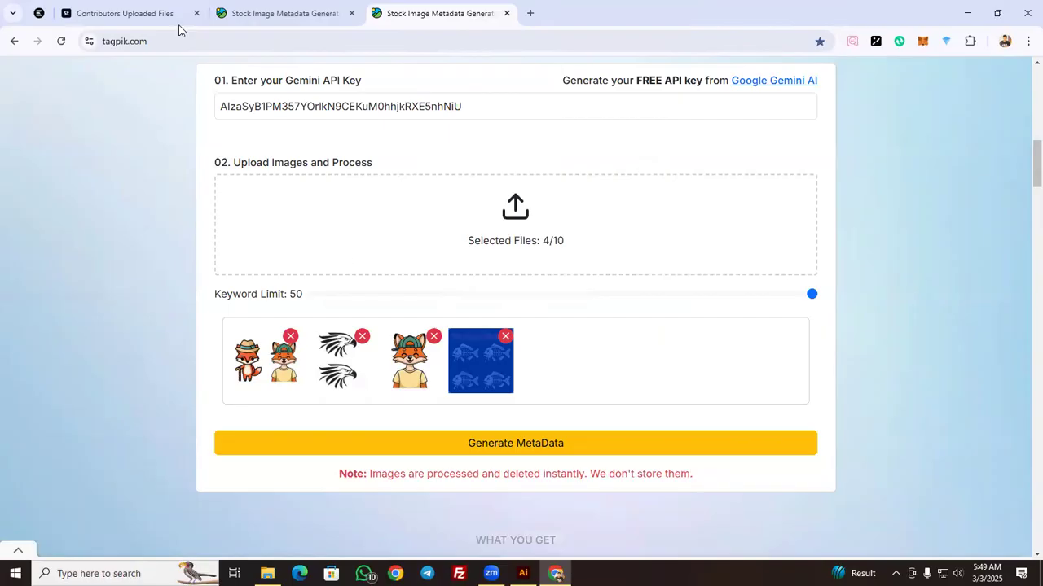
# Add the single fox with the hat and cane to the second TagPik upload and remove the duplicate entries
pyautogui.click(122, 13)
pyautogui.moveTo(127, 400); pyautogui.dragTo(497, 212)
pyautogui.click(580, 342)
pyautogui.click(580, 342)
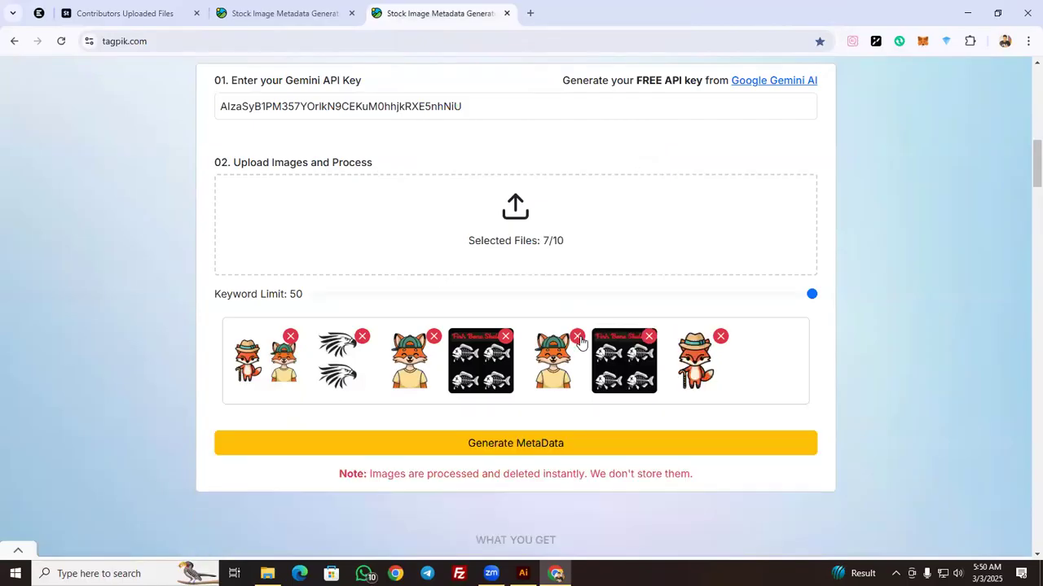
pyautogui.click(580, 342)
pyautogui.click(580, 343)
# Select the flag-carrying mushroom image in Adobe Stock, return to the second TagPik tab and start generating metadata for the queued images
pyautogui.click(151, 11)
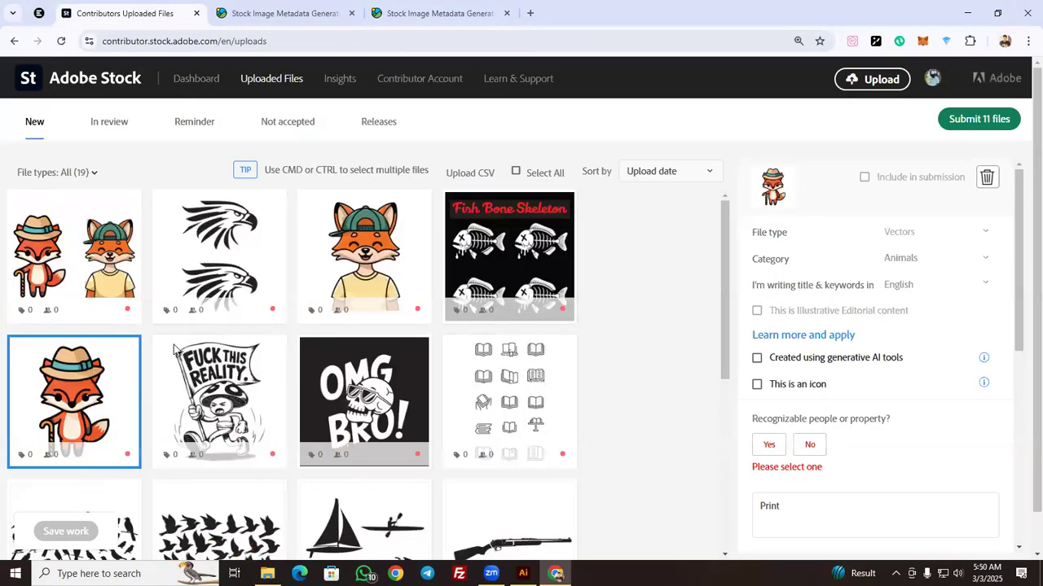
pyautogui.click(255, 387)
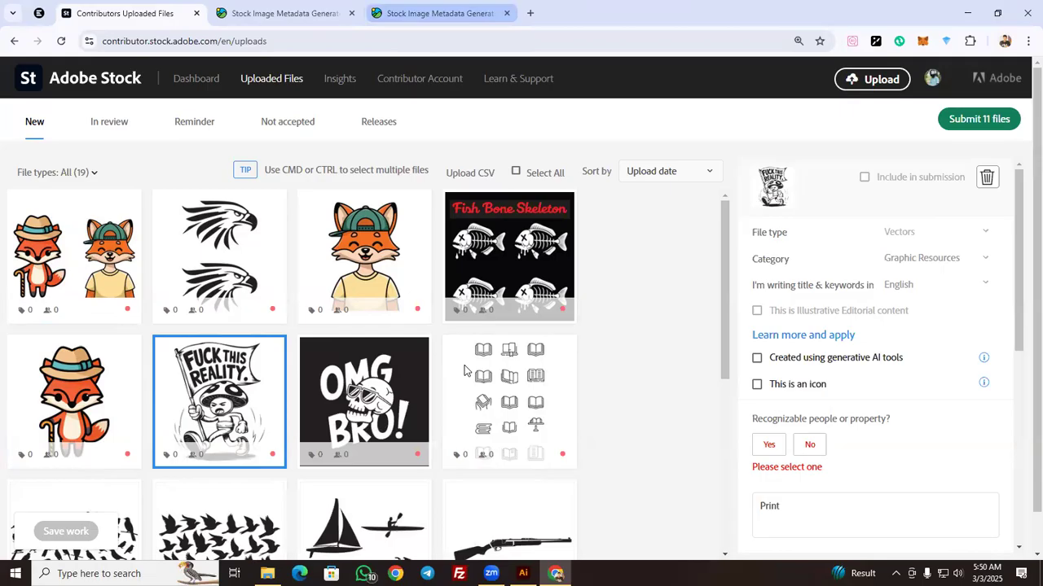
pyautogui.click(440, 13)
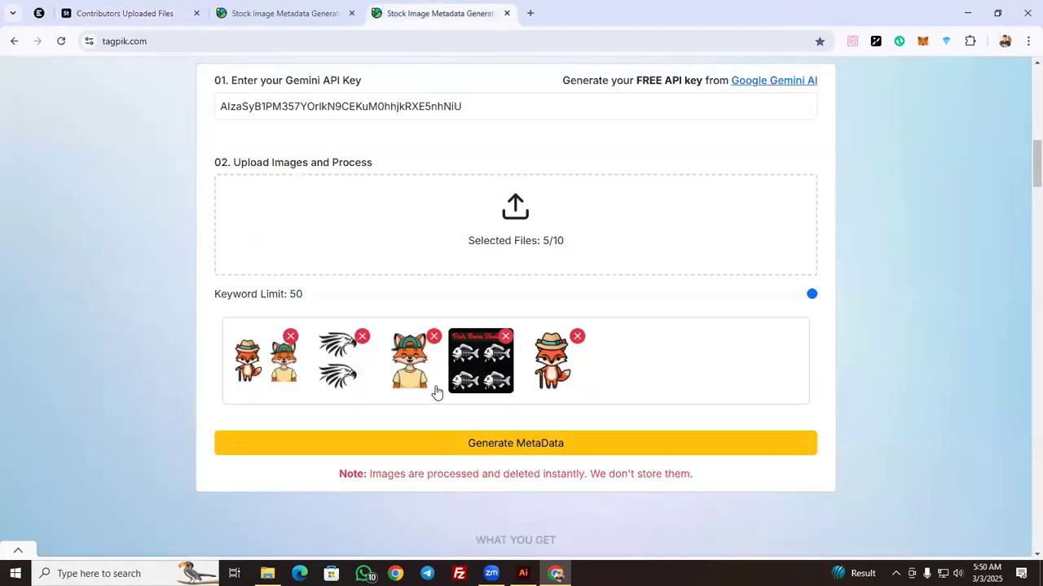
pyautogui.click(506, 434)
# Copy the book icon sheet's generated title from TagPik and search Google for it in a new tab to check similar images
pyautogui.click(293, 17)
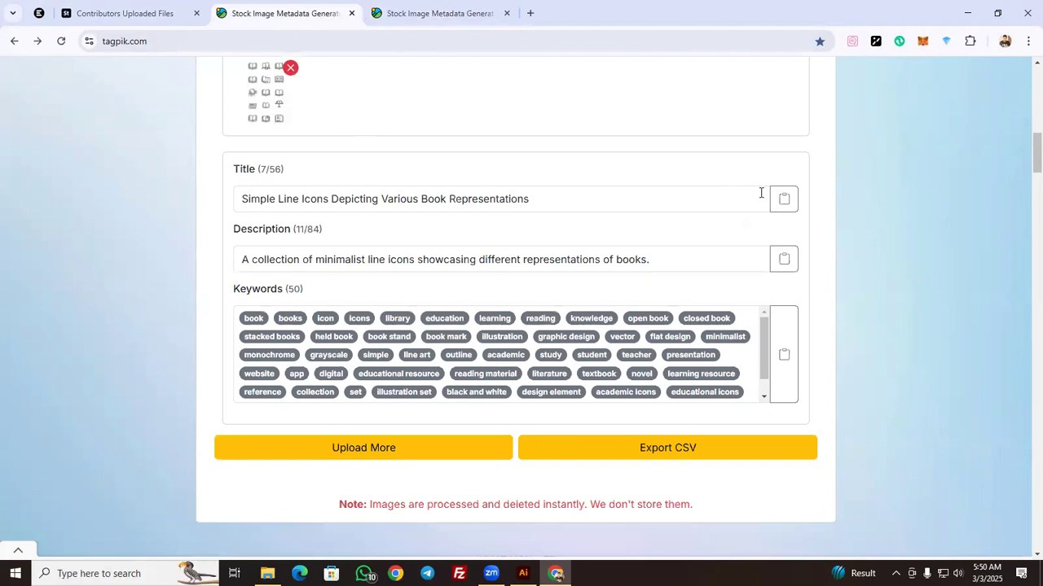
pyautogui.click(783, 200)
pyautogui.click(529, 13)
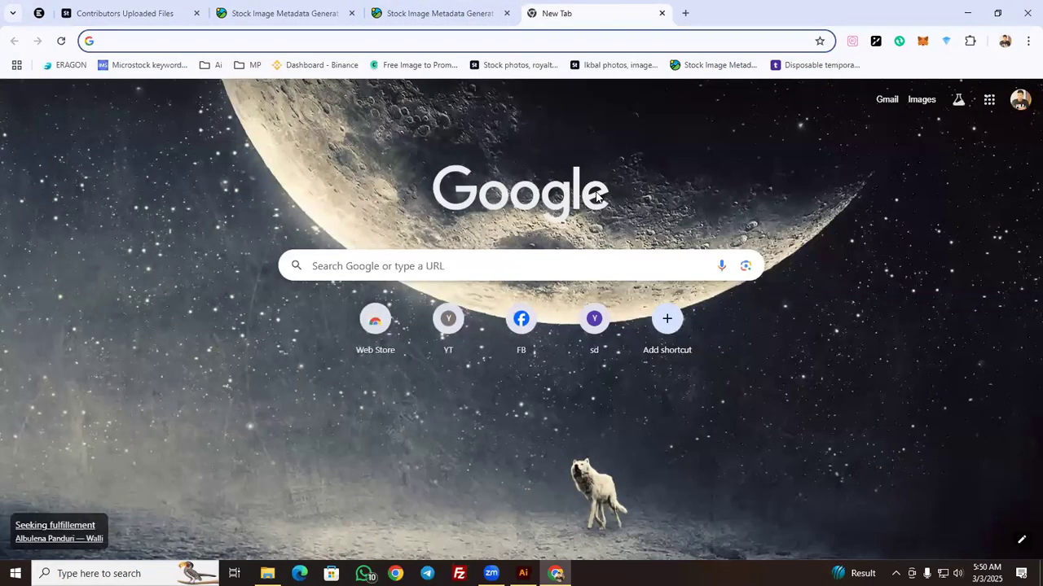
pyautogui.hotkey('ctrl', 'v')
pyautogui.press('Return')
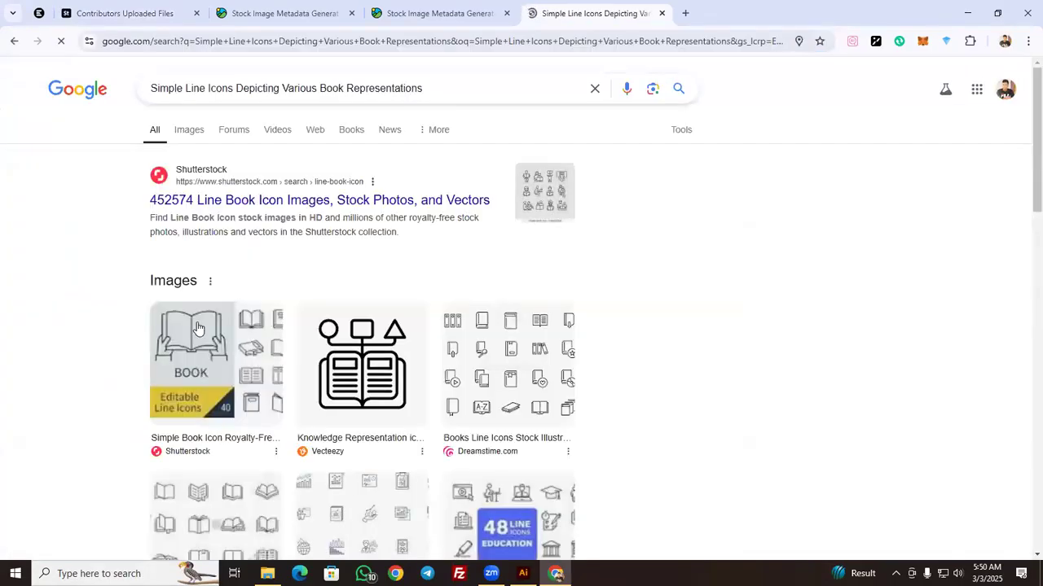
pyautogui.scroll(-2, 197, 327)
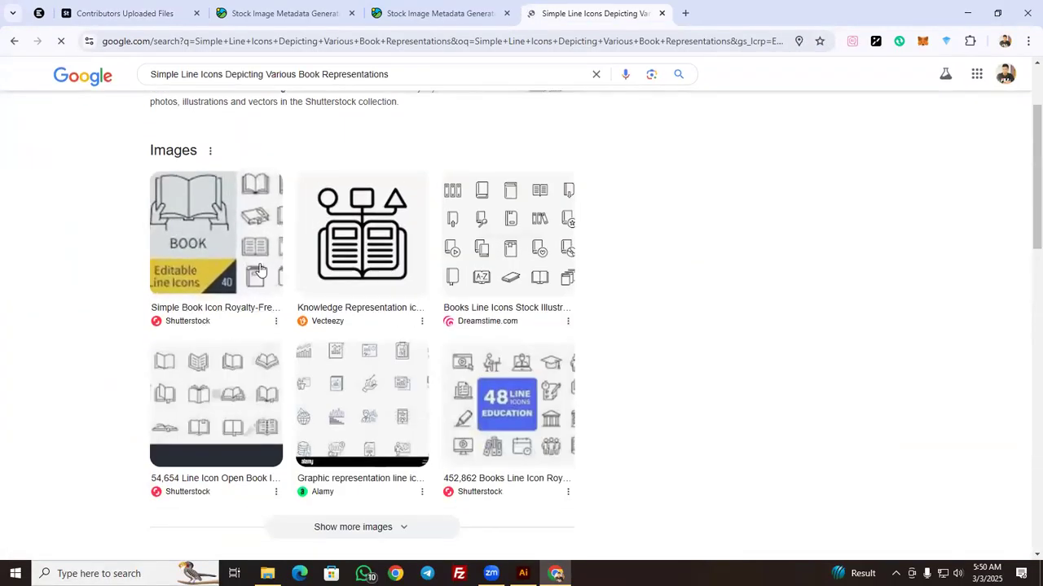
# Mark all new Adobe Stock uploads as created using generative AI tools with no recognizable people or property, and save the work
pyautogui.click(151, 13)
pyautogui.click(531, 401)
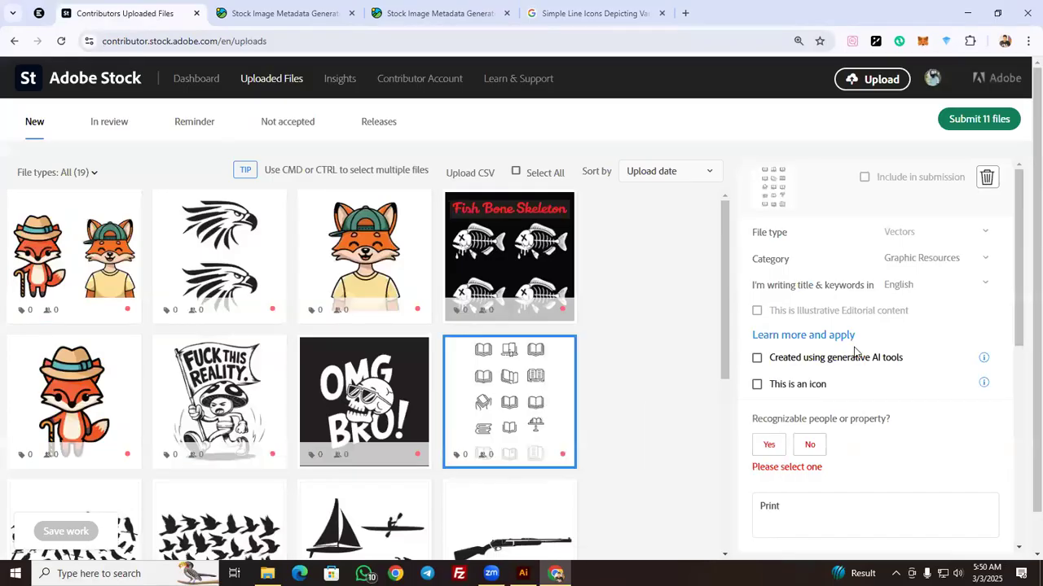
pyautogui.click(518, 173)
pyautogui.click(755, 417)
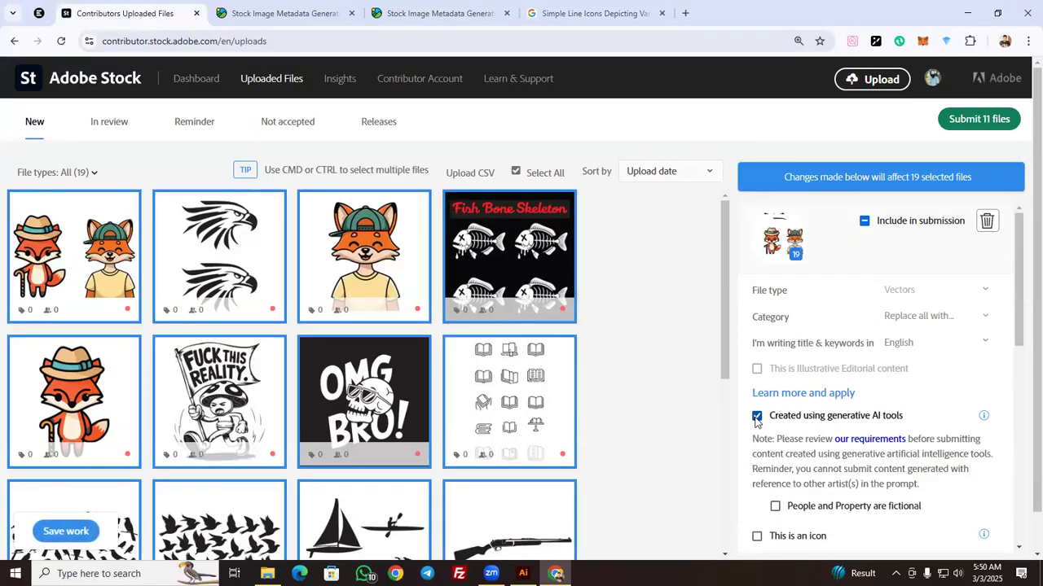
pyautogui.scroll(-3, 766, 408)
pyautogui.click(807, 339)
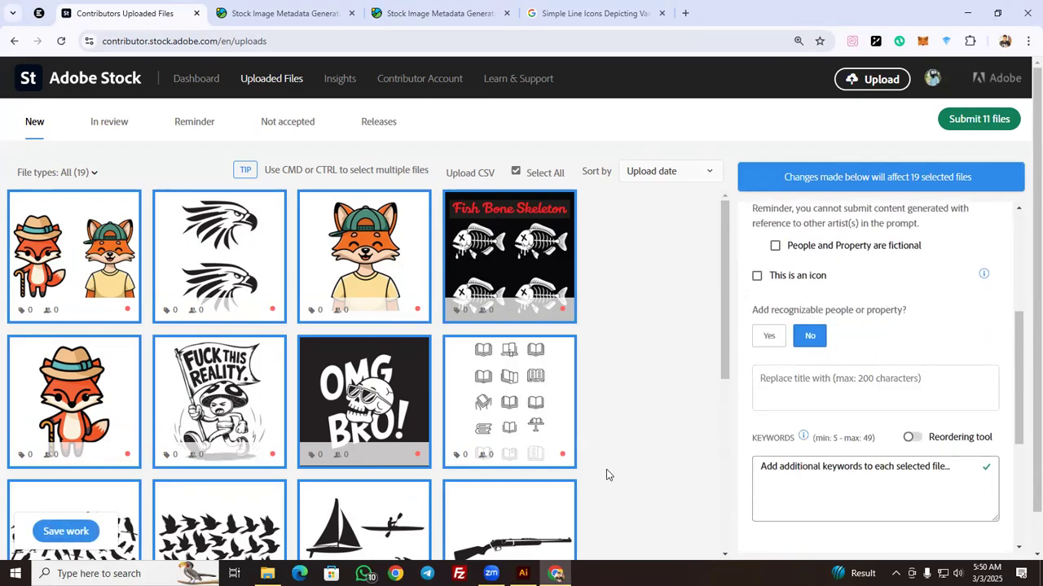
pyautogui.click(59, 533)
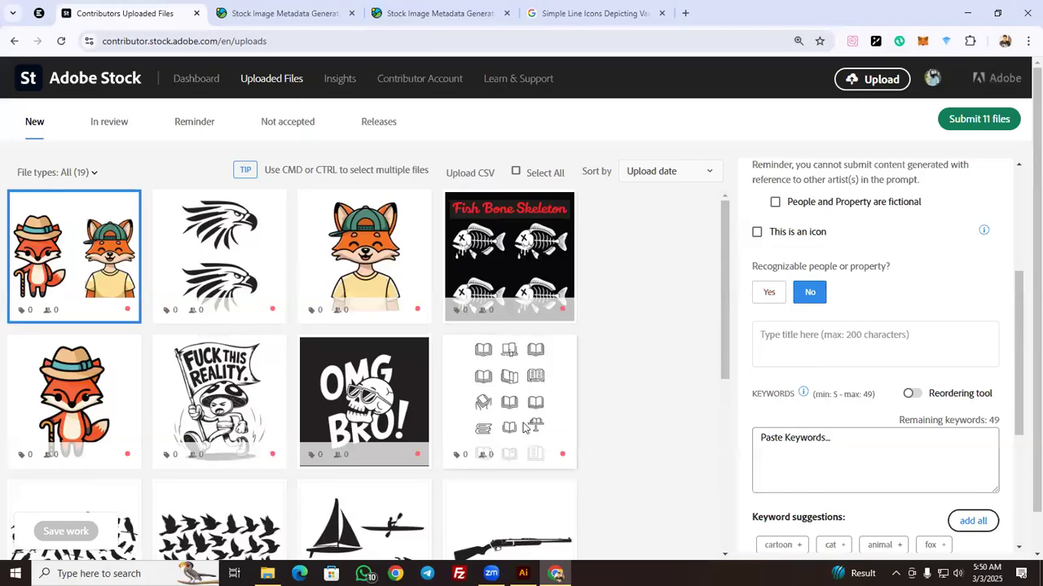
# Replace the book icon sheet's title with "Simple Line Icons Depicting Various Book Representations"
pyautogui.click(525, 429)
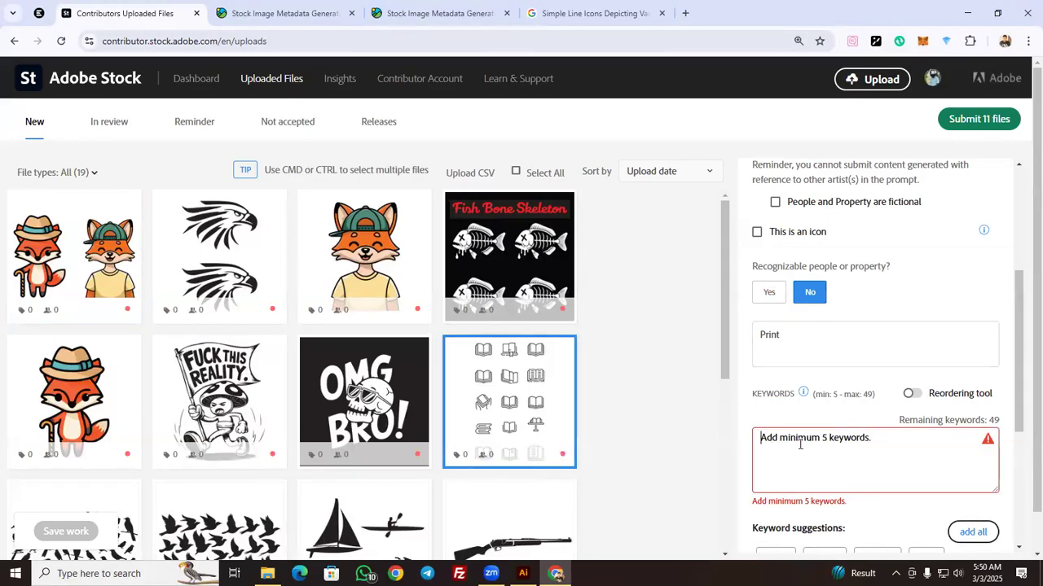
pyautogui.click(800, 444)
pyautogui.hotkey('ctrl', 'v')
pyautogui.moveTo(833, 452); pyautogui.dragTo(675, 426)
pyautogui.press('Return')
pyautogui.moveTo(821, 346); pyautogui.dragTo(696, 348)
pyautogui.hotkey('ctrl', 'v')
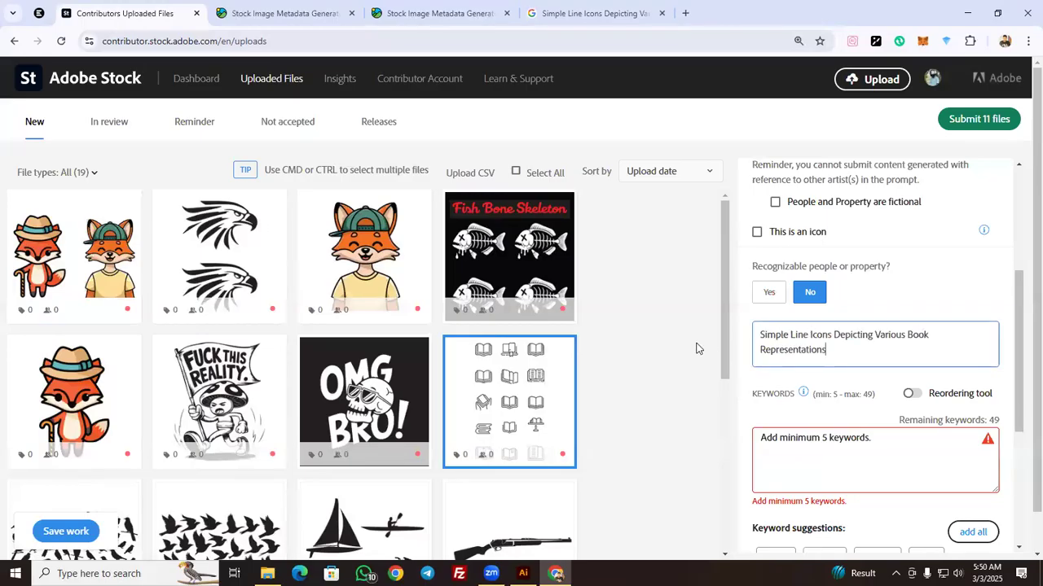
# Copy the book icon sheet's generated keywords from TagPik, paste them into its Adobe Stock keywords and save the work
pyautogui.click(360, 5)
pyautogui.click(359, 5)
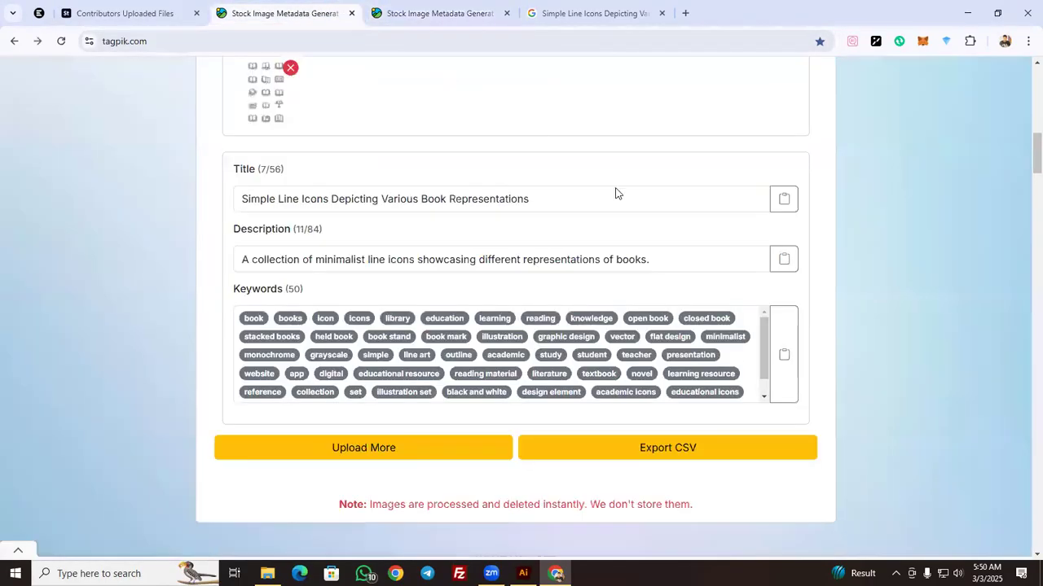
pyautogui.click(784, 354)
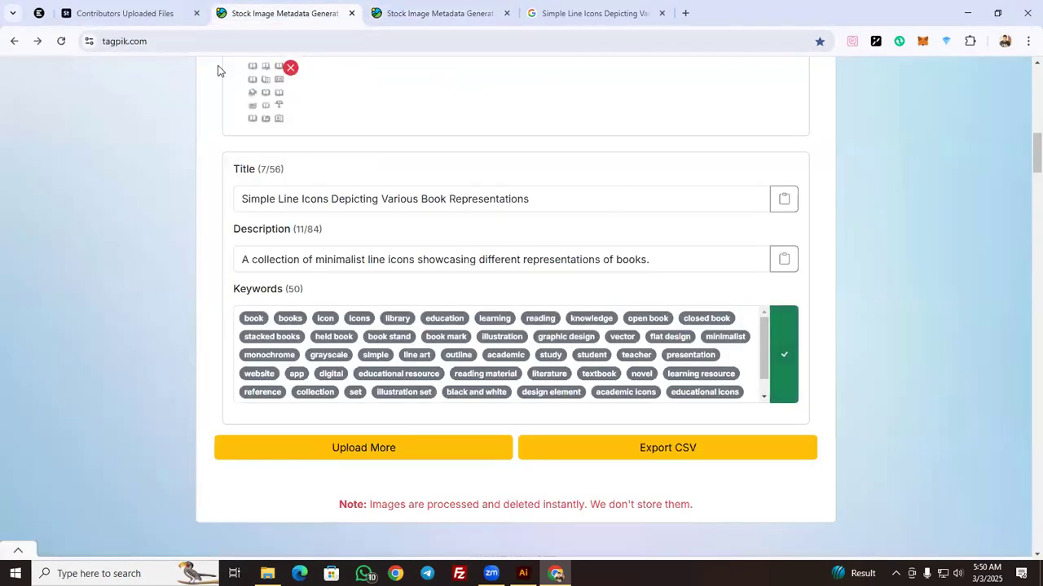
pyautogui.click(153, 10)
pyautogui.click(869, 459)
pyautogui.hotkey('ctrl', 'v')
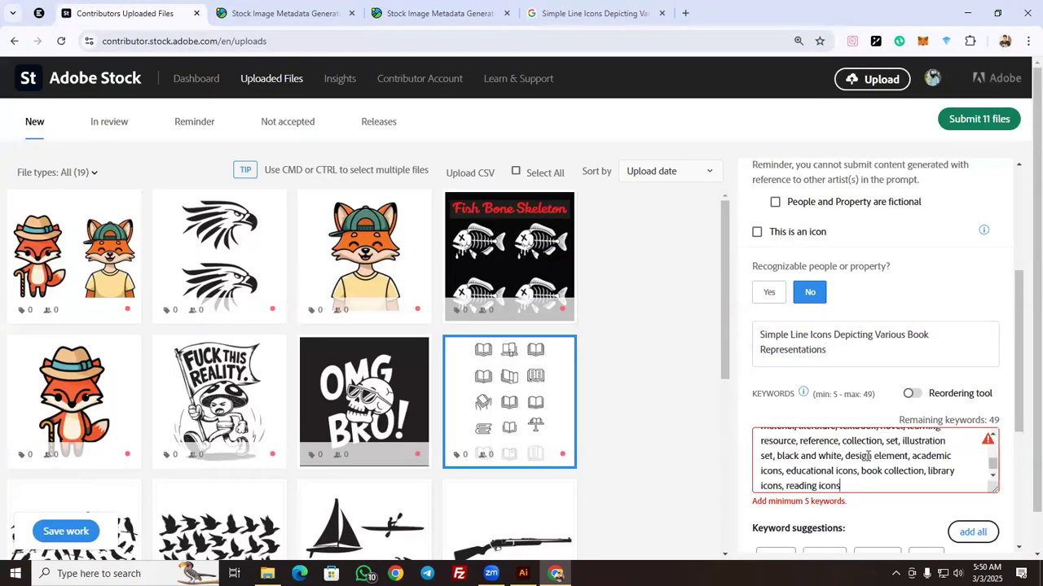
pyautogui.scroll(1, 869, 452)
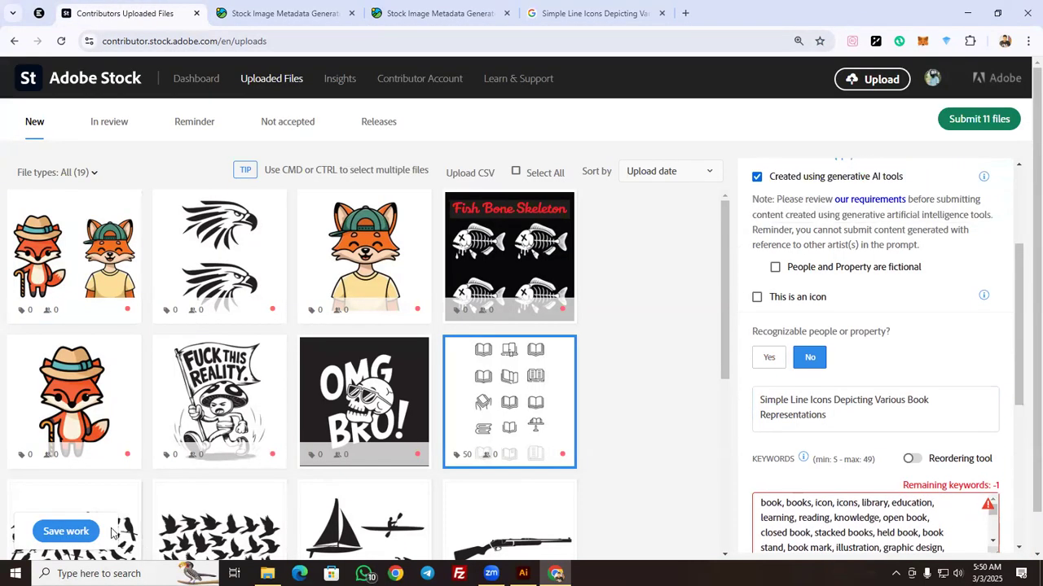
pyautogui.click(77, 530)
# Review the book icon sheet's saved title, keyword list, keyword suggestions and file details
pyautogui.scroll(-3, 837, 519)
pyautogui.scroll(3, 834, 509)
pyautogui.scroll(-4, 990, 334)
pyautogui.scroll(4, 868, 299)
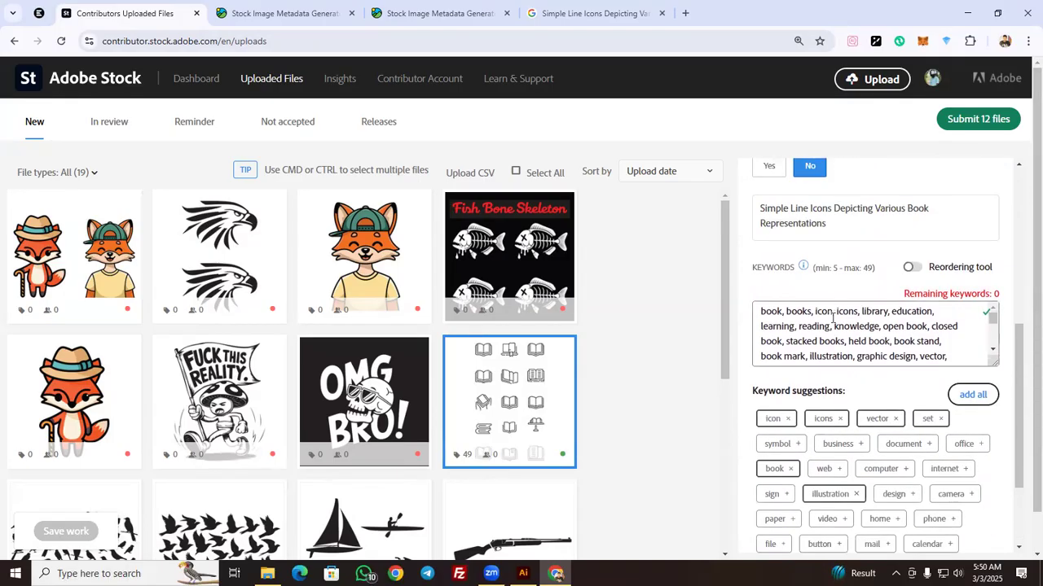
pyautogui.scroll(-4, 882, 380)
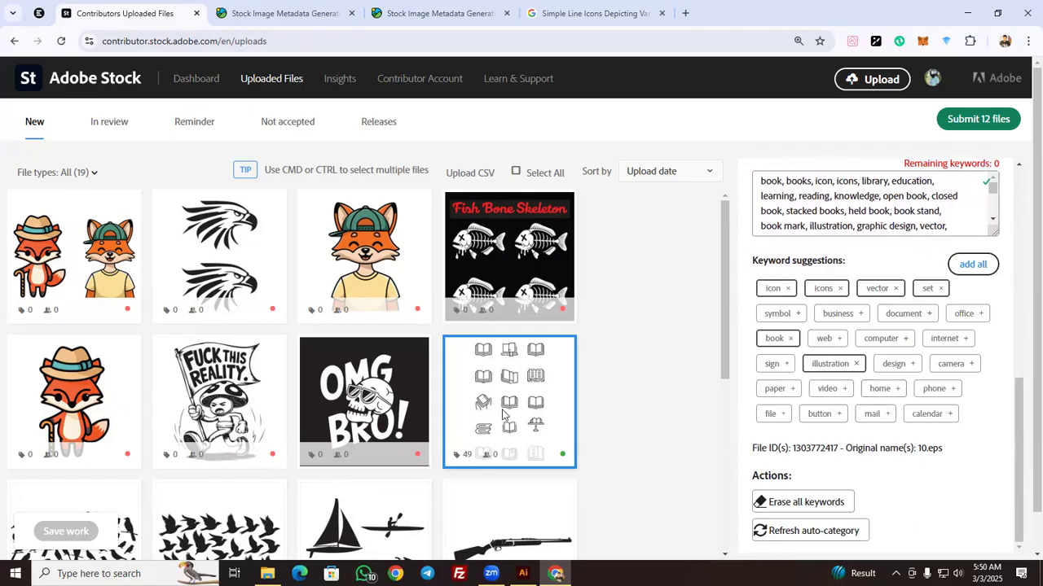
pyautogui.scroll(3, 868, 352)
pyautogui.scroll(-3, 867, 356)
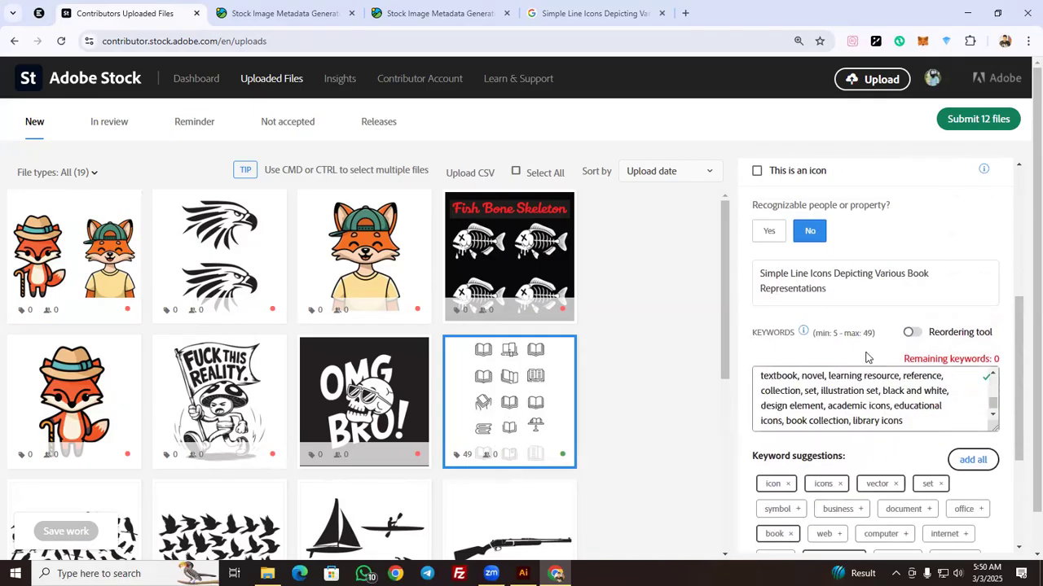
# Add the mushroom protest and "OMG BRO!" skull images from Adobe Stock to TagPik and generate their metadata
pyautogui.scroll(4, 855, 343)
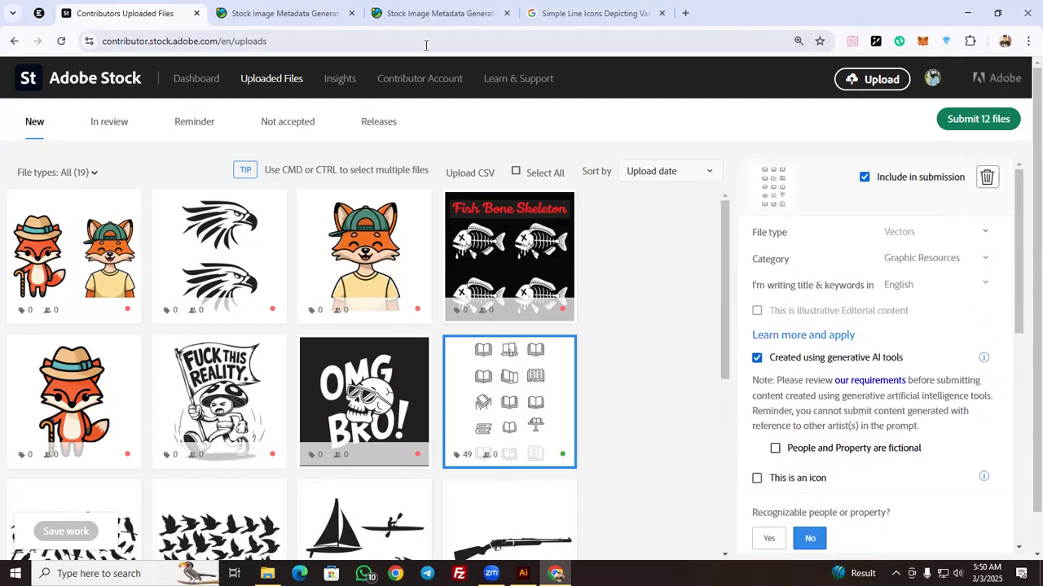
pyautogui.click(302, 14)
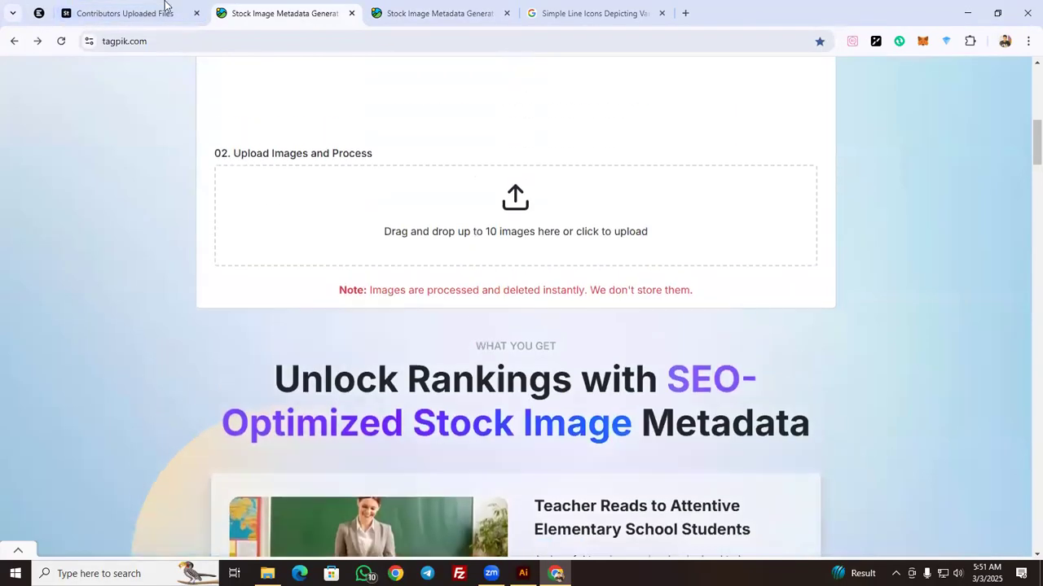
pyautogui.click(165, 9)
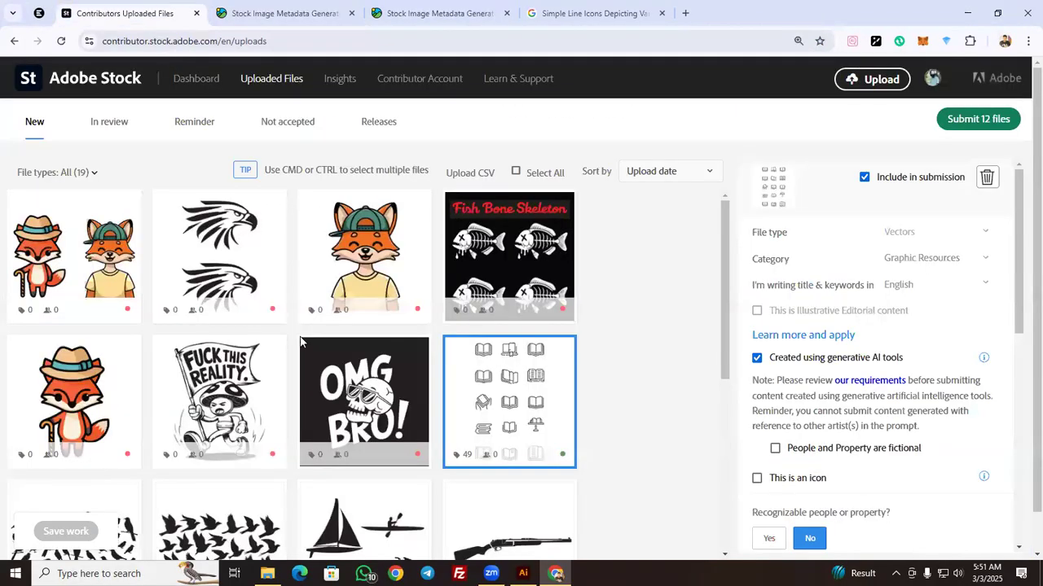
pyautogui.moveTo(259, 414); pyautogui.dragTo(382, 169)
pyautogui.click(202, 20)
pyautogui.moveTo(335, 416); pyautogui.dragTo(456, 224)
pyautogui.click(362, 327)
pyautogui.click(387, 443)
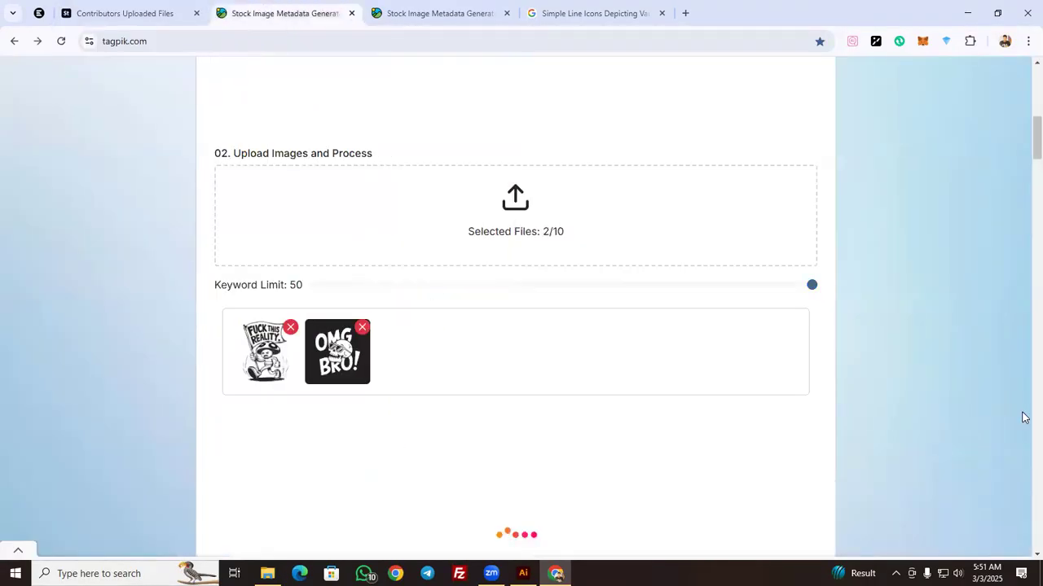
pyautogui.scroll(-2, 1022, 396)
pyautogui.scroll(-1, 1003, 393)
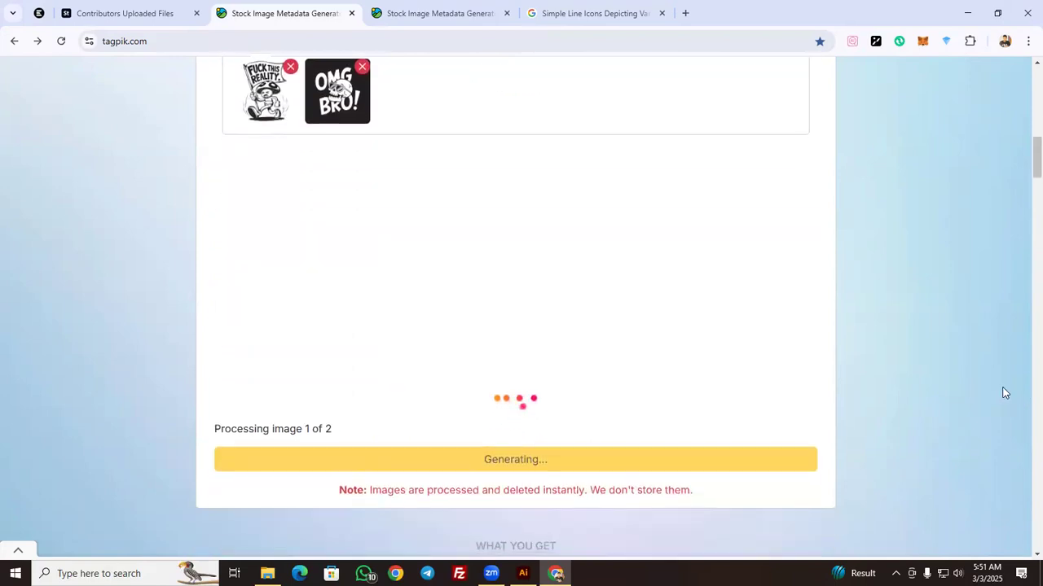
# Review TagPik's generated metadata for the two-fox image and copy its title
pyautogui.click(421, 16)
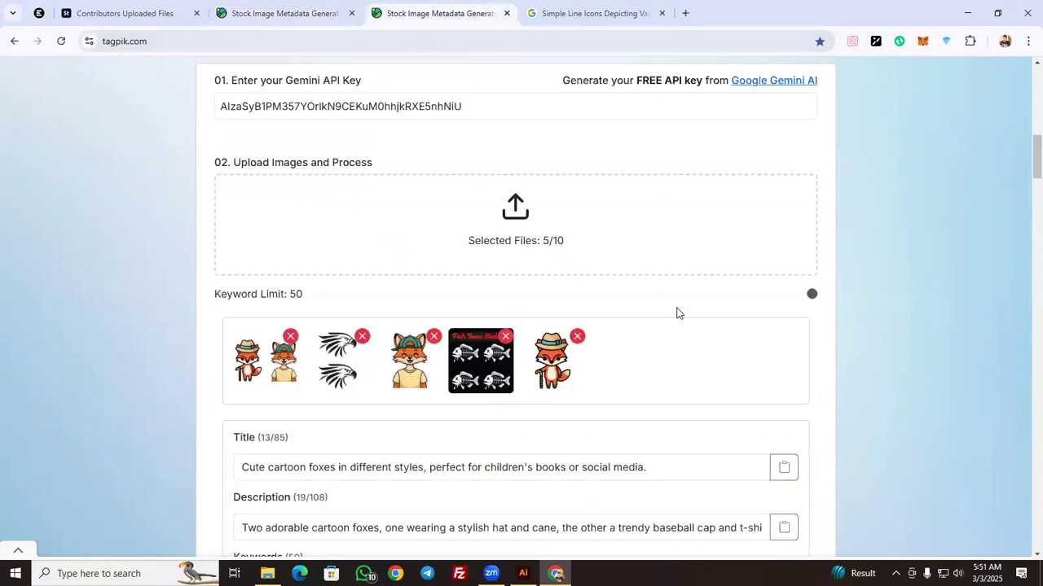
pyautogui.scroll(-2, 834, 378)
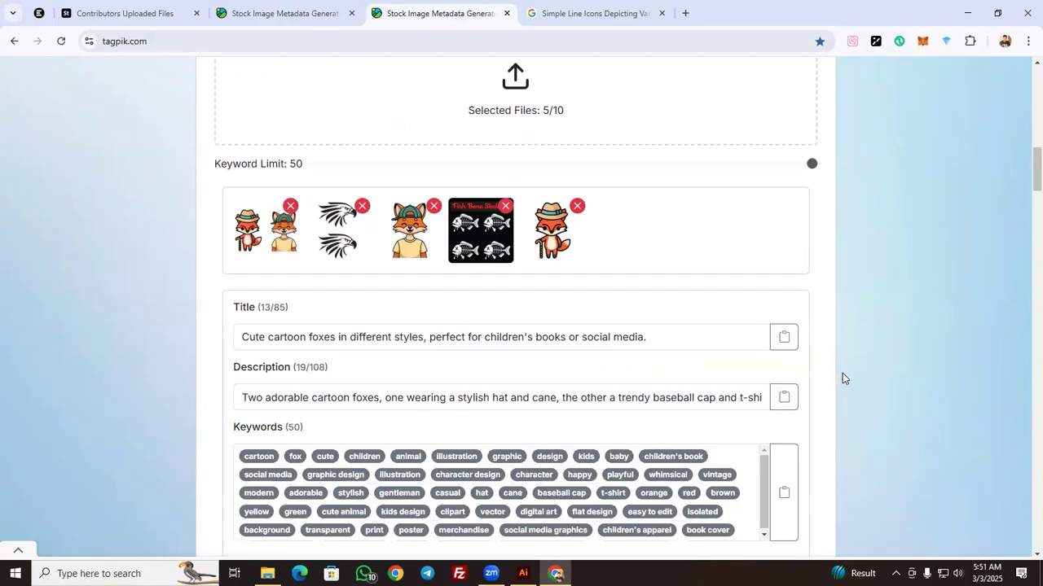
pyautogui.scroll(-1, 842, 373)
pyautogui.scroll(-1, 803, 365)
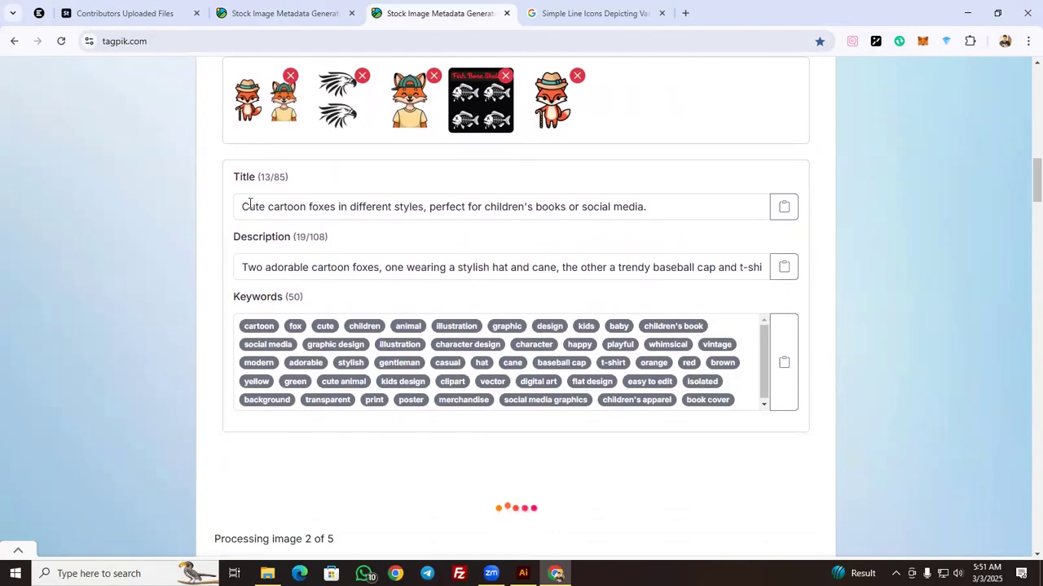
pyautogui.moveTo(241, 204); pyautogui.dragTo(312, 208)
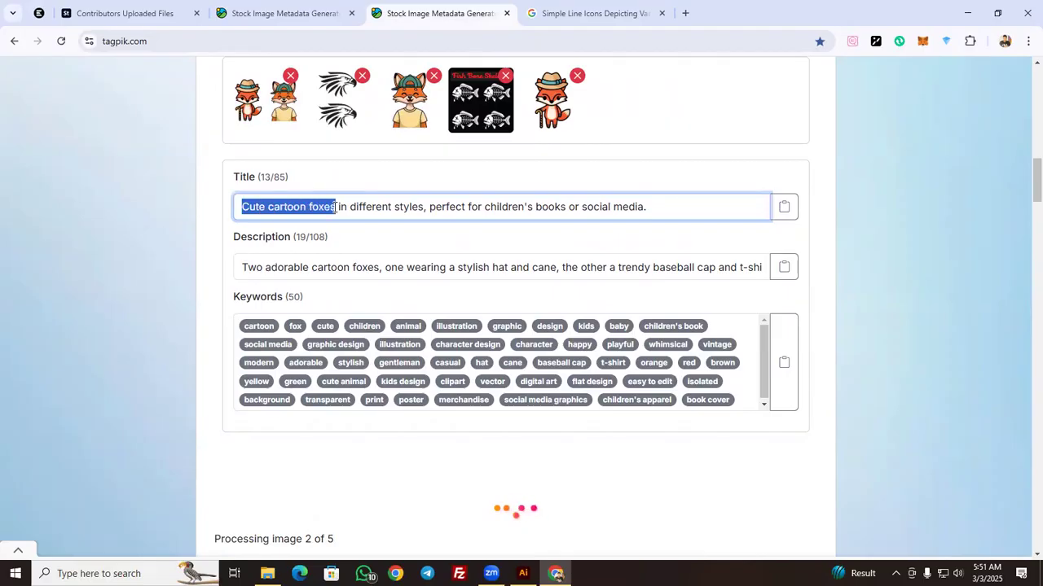
pyautogui.click(345, 228)
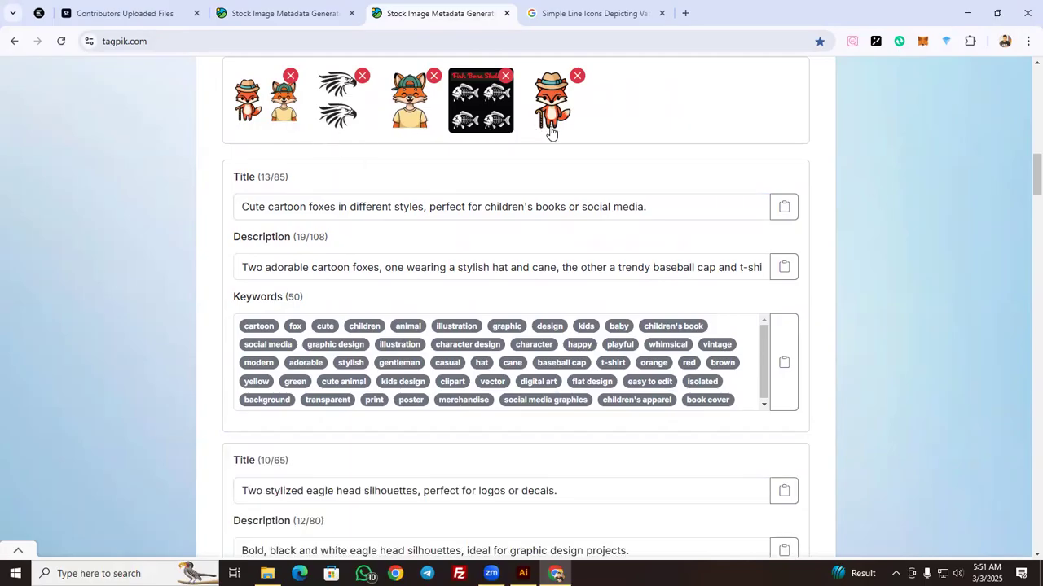
pyautogui.click(782, 210)
# Replace the two-fox image's title in Adobe Stock with the suggested title "set of funny cartoon fox"
pyautogui.click(128, 13)
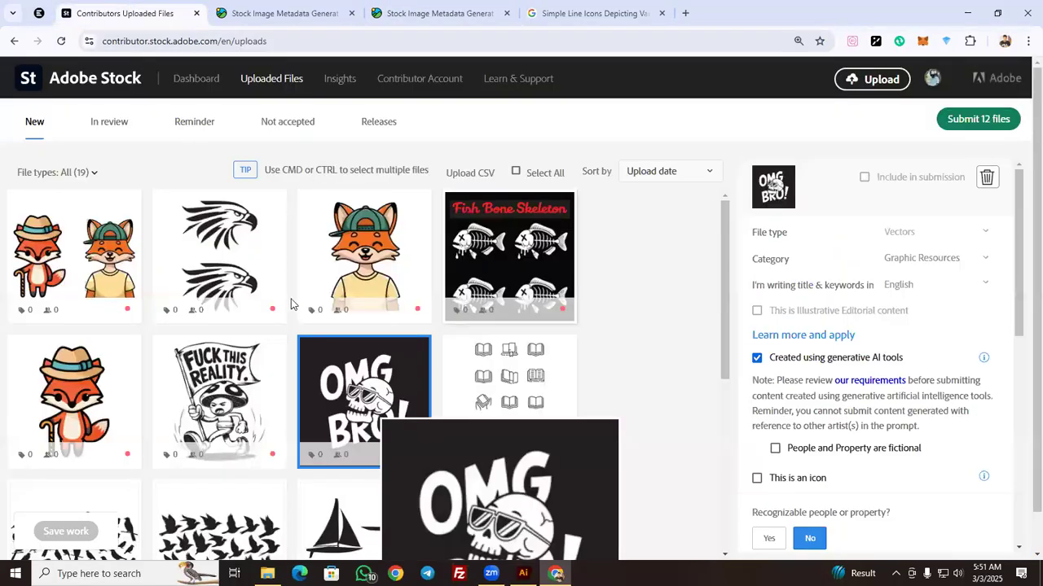
pyautogui.click(105, 275)
pyautogui.scroll(-3, 888, 371)
pyautogui.tripleClick(854, 334)
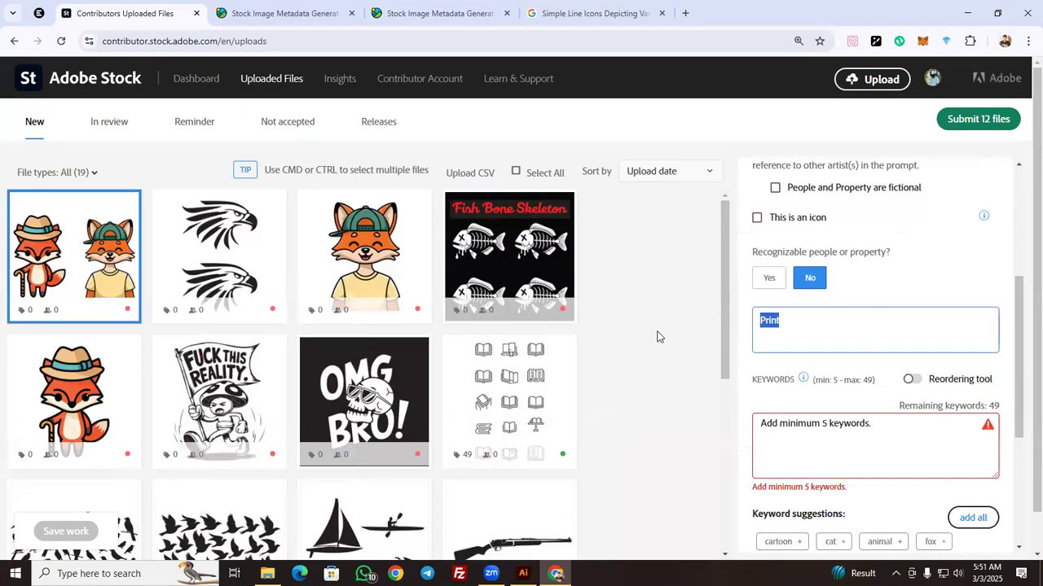
pyautogui.press('BackSpace')
pyautogui.hotkey('ctrl', '-')
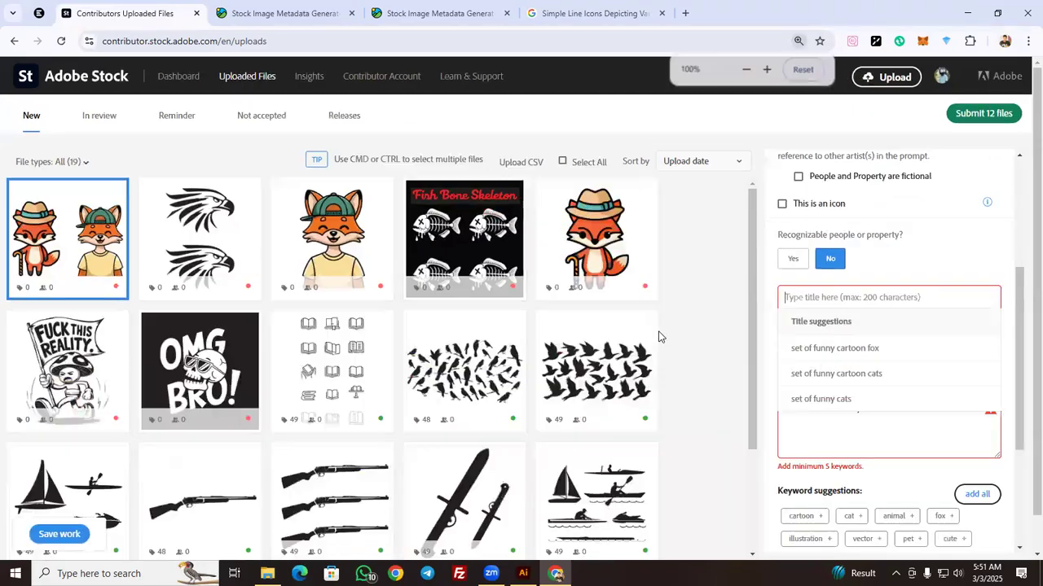
pyautogui.click(875, 350)
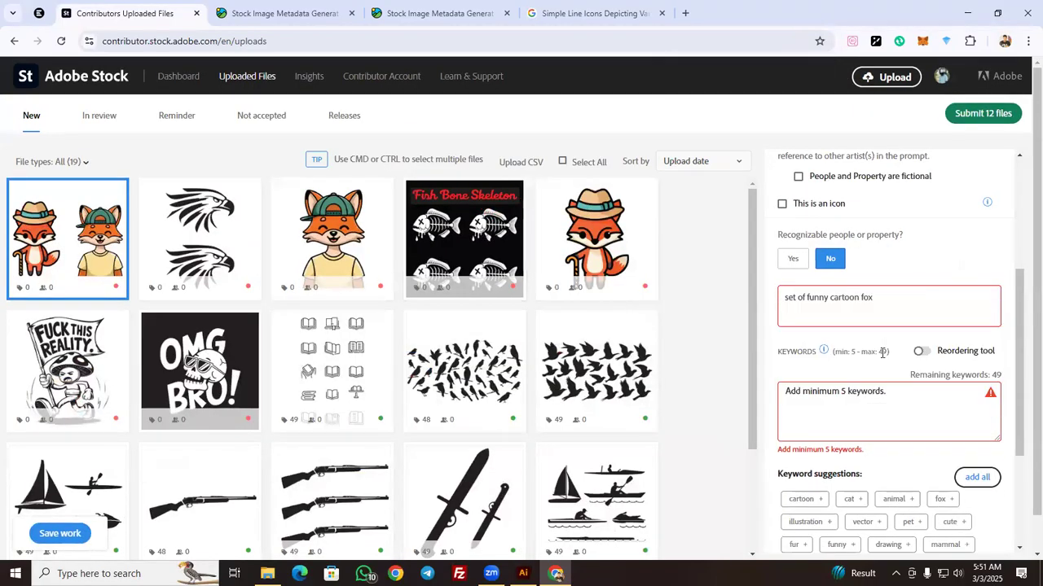
# Append a comma and the copied "Cute cartoon foxes in different styles, perfect for children's books or social media." to the two-fox title
pyautogui.click(894, 300)
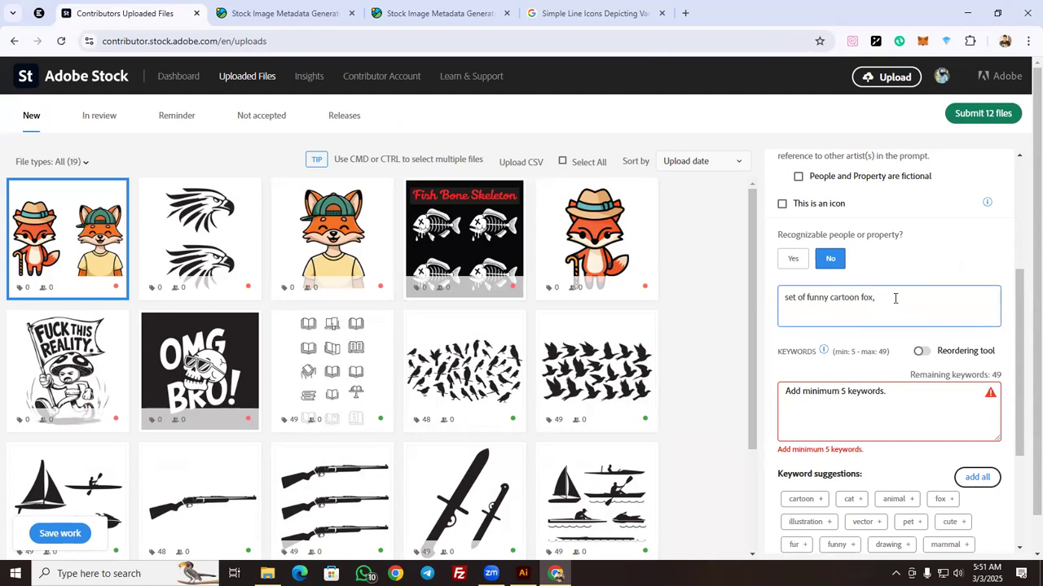
pyautogui.press('super+v')
pyautogui.click(914, 351)
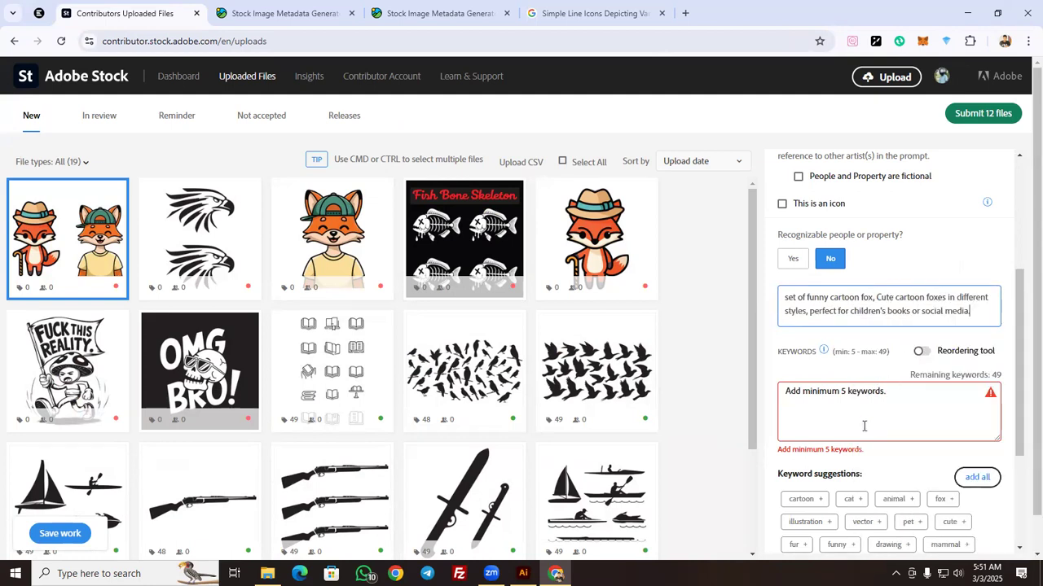
# Copy the two-fox image's generated keywords from TagPik, paste them into its Adobe Stock keywords and save the work
pyautogui.click(269, 12)
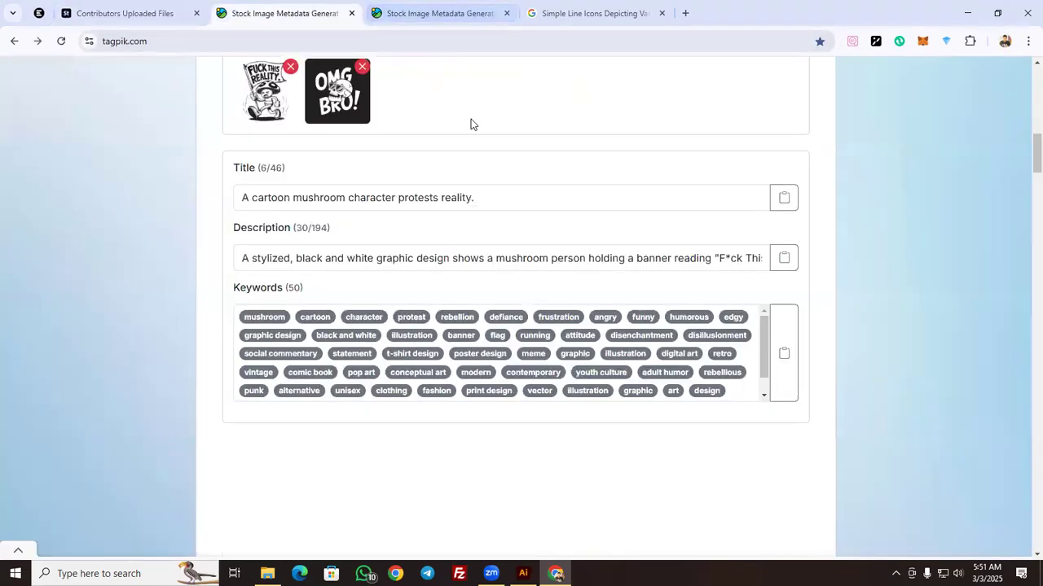
pyautogui.click(407, 10)
pyautogui.click(782, 362)
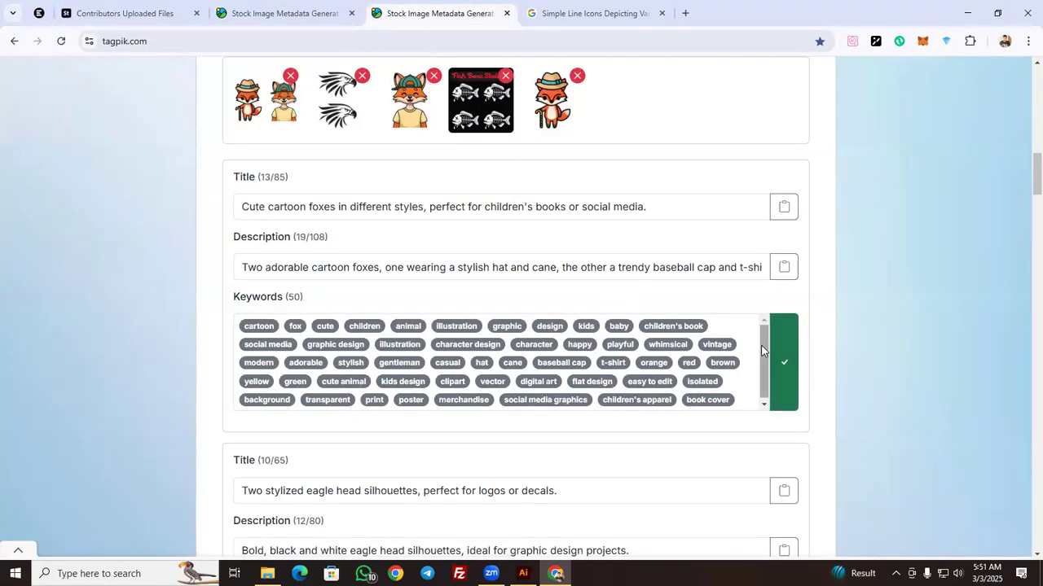
pyautogui.click(122, 13)
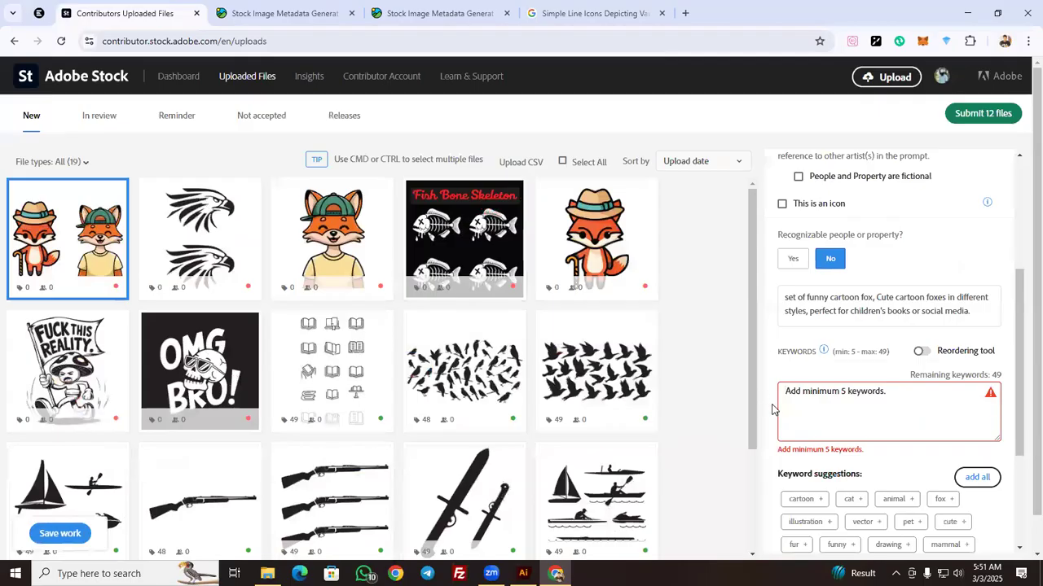
pyautogui.click(830, 394)
pyautogui.hotkey('ctrl', 'v')
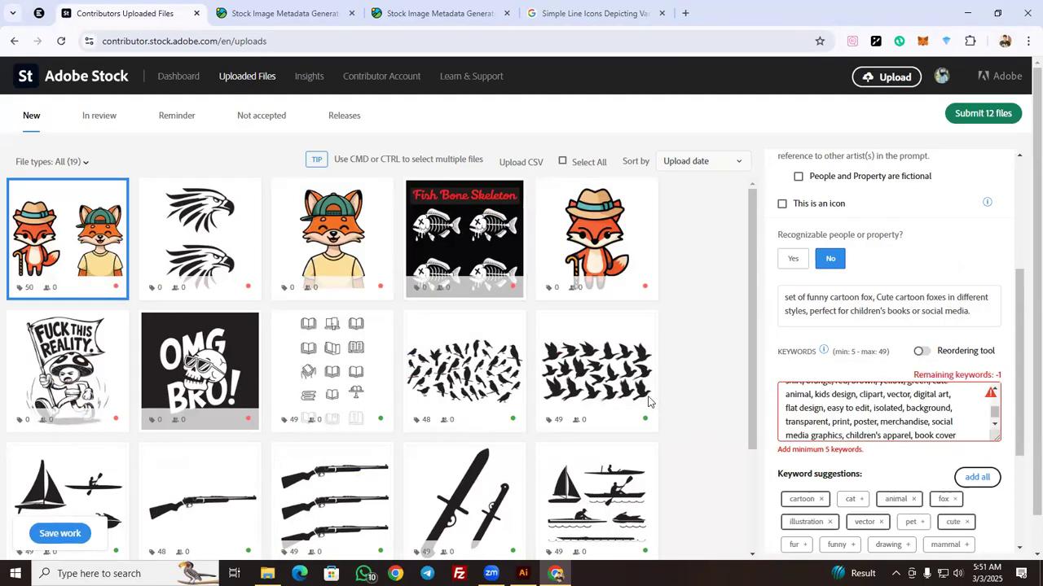
pyautogui.click(62, 525)
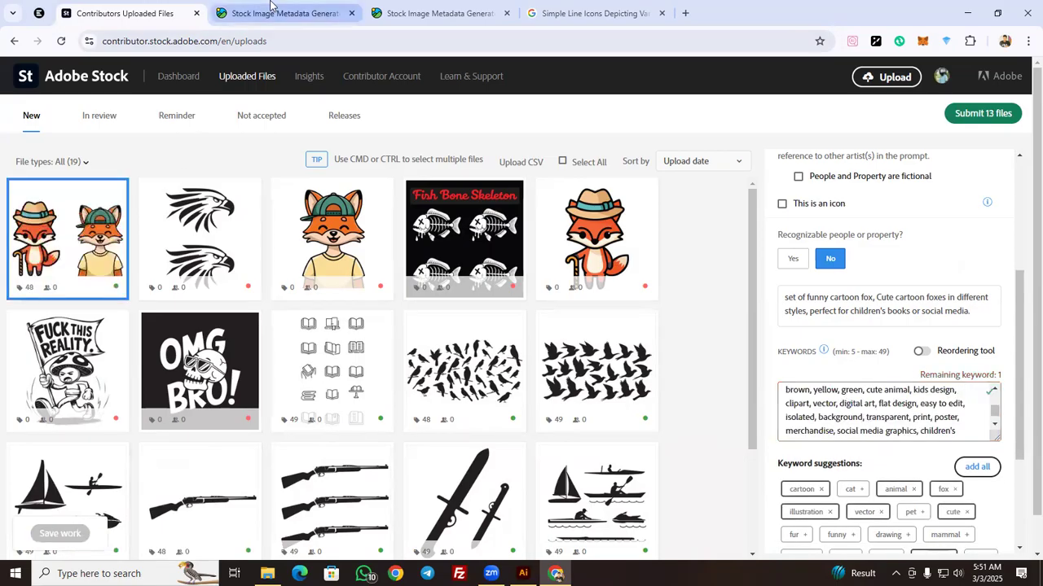
# Replace the eagle heads image's Adobe Stock title with TagPik's "Two stylized eagle head silhouettes, perfect for logos or decals."
pyautogui.click(389, 8)
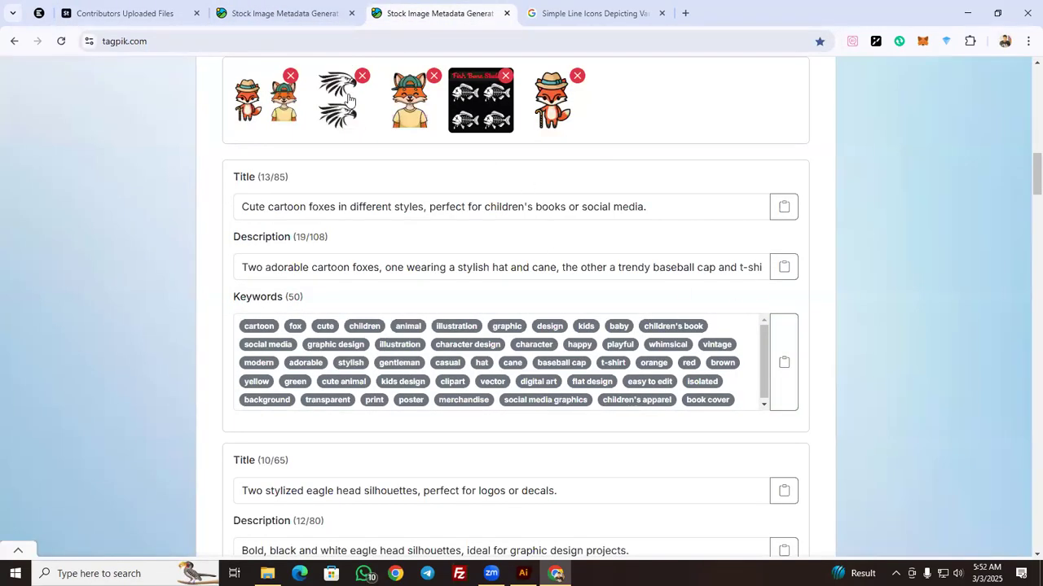
pyautogui.scroll(-2, 727, 277)
pyautogui.click(783, 360)
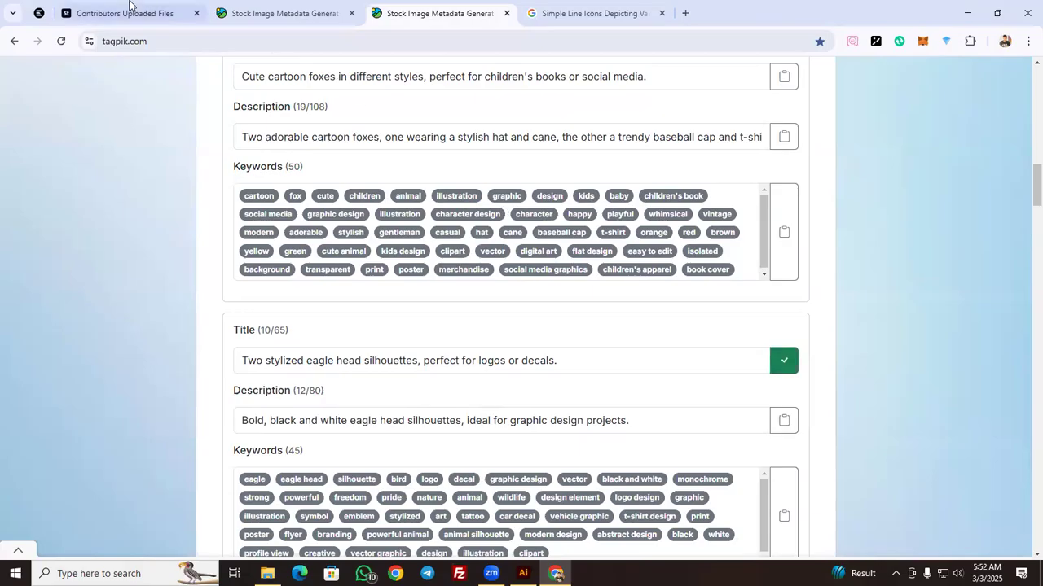
pyautogui.click(126, 13)
pyautogui.click(172, 219)
pyautogui.tripleClick(833, 303)
pyautogui.hotkey('ctrl', 'v')
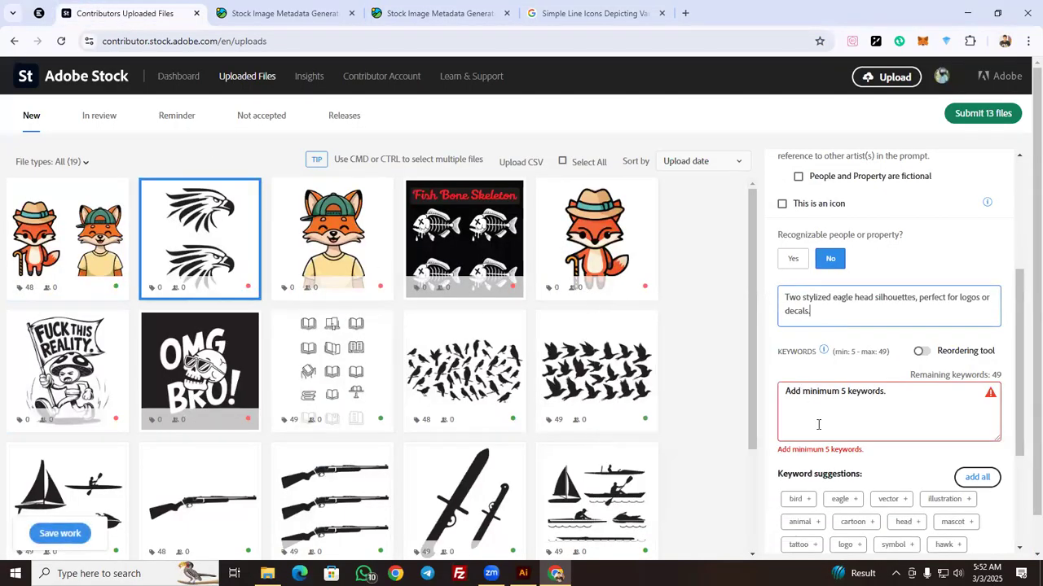
# Copy the eagle heads image's generated keywords from TagPik into its Adobe Stock keywords and save the work
pyautogui.click(440, 13)
pyautogui.click(767, 479)
pyautogui.click(126, 13)
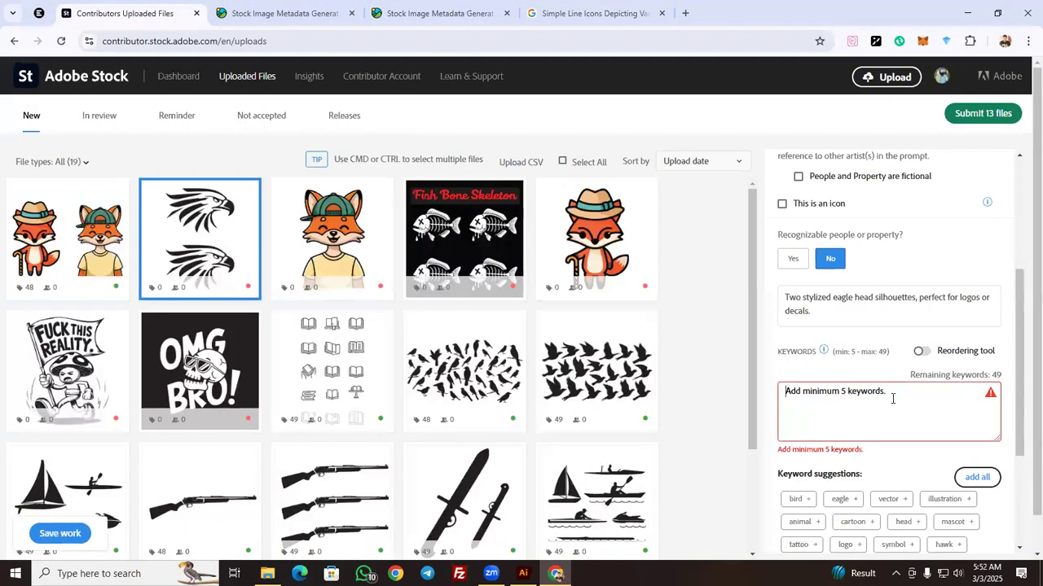
pyautogui.hotkey('ctrl', 'v')
pyautogui.click(65, 533)
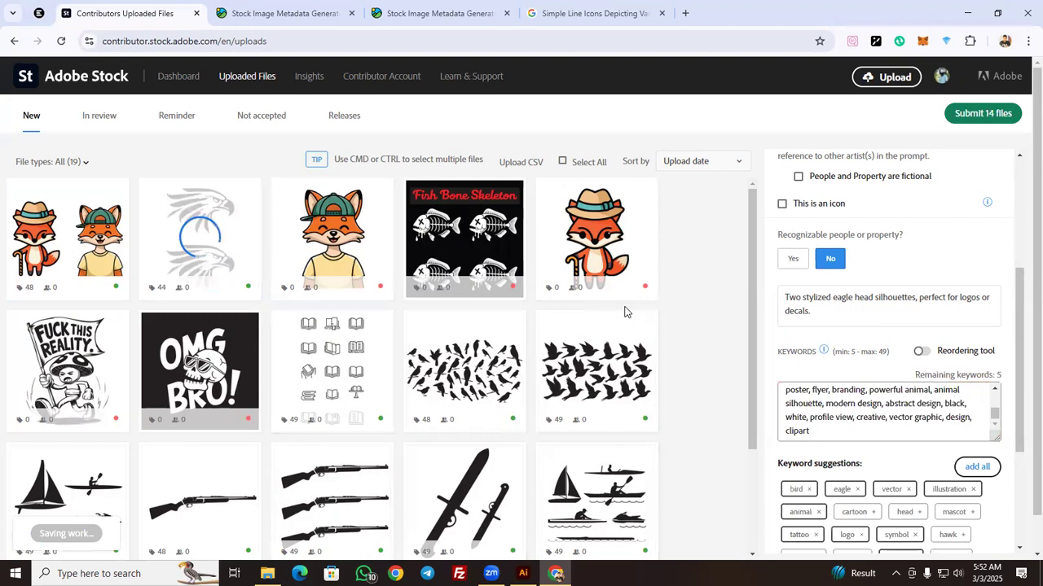
# Select the single fox in the green cap in Adobe Stock and check TagPik for its generated metadata
pyautogui.click(330, 236)
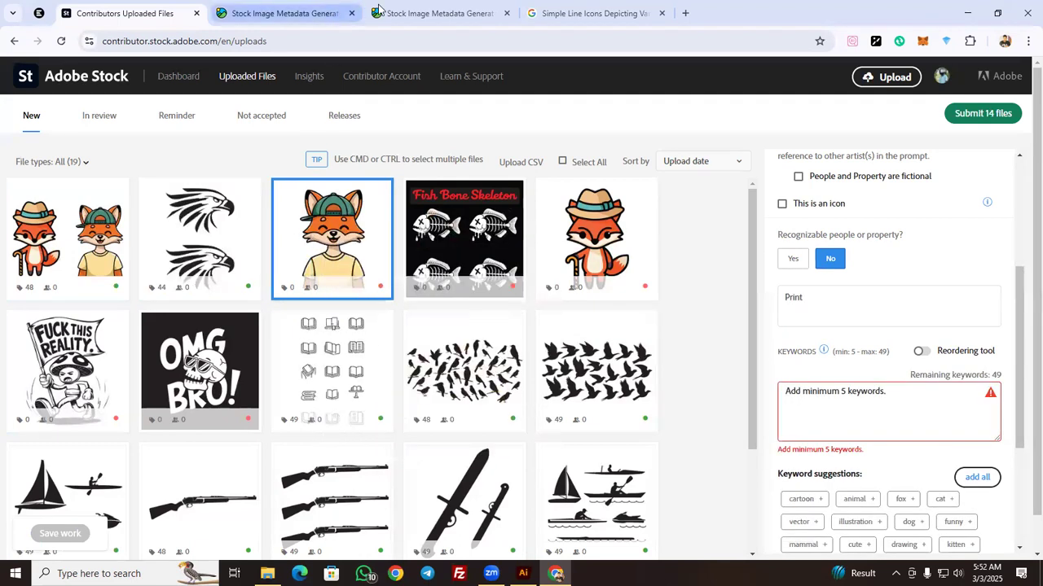
pyautogui.click(440, 13)
pyautogui.scroll(4, 513, 219)
pyautogui.scroll(-7, 402, 165)
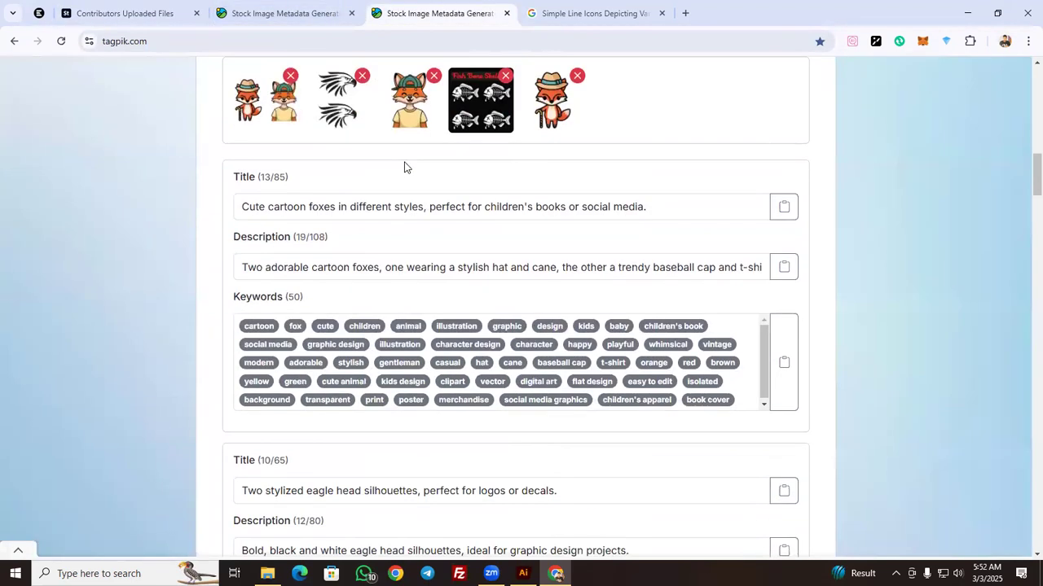
pyautogui.scroll(3, 421, 200)
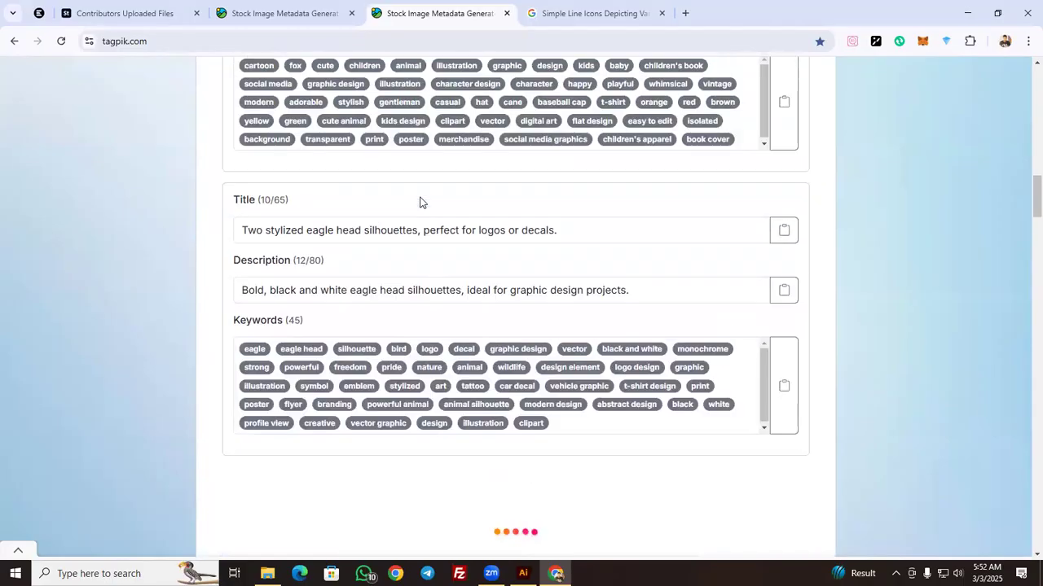
pyautogui.scroll(-2, 421, 202)
# Copy the mushroom image's TagPik title, "A cartoon mushroom character protests reality.", and search Google Images for it
pyautogui.click(263, 7)
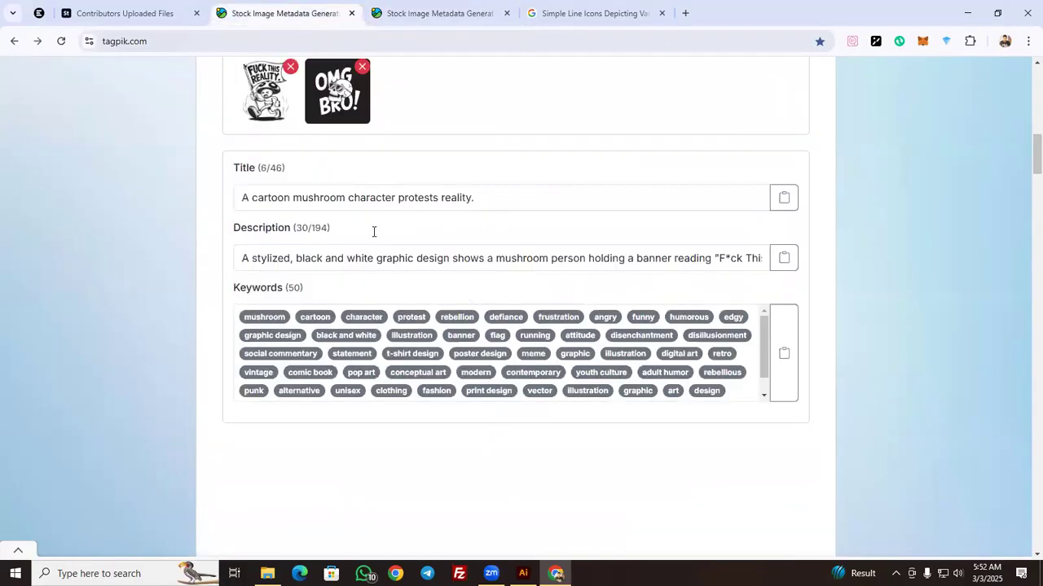
pyautogui.click(783, 198)
pyautogui.click(432, 74)
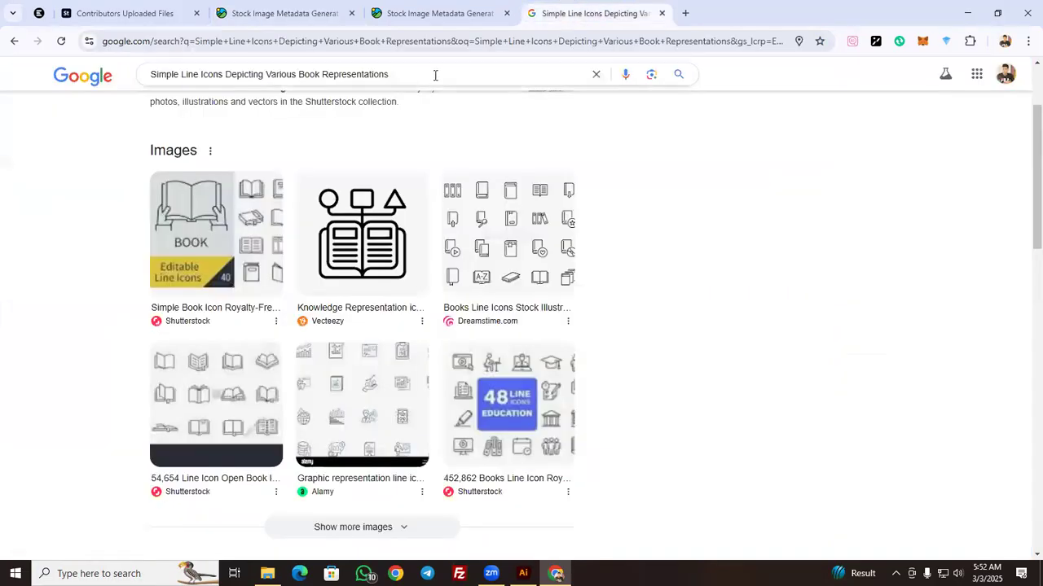
pyautogui.hotkey('ctrl', 'a')
pyautogui.hotkey('ctrl', 'v')
pyautogui.press('Return')
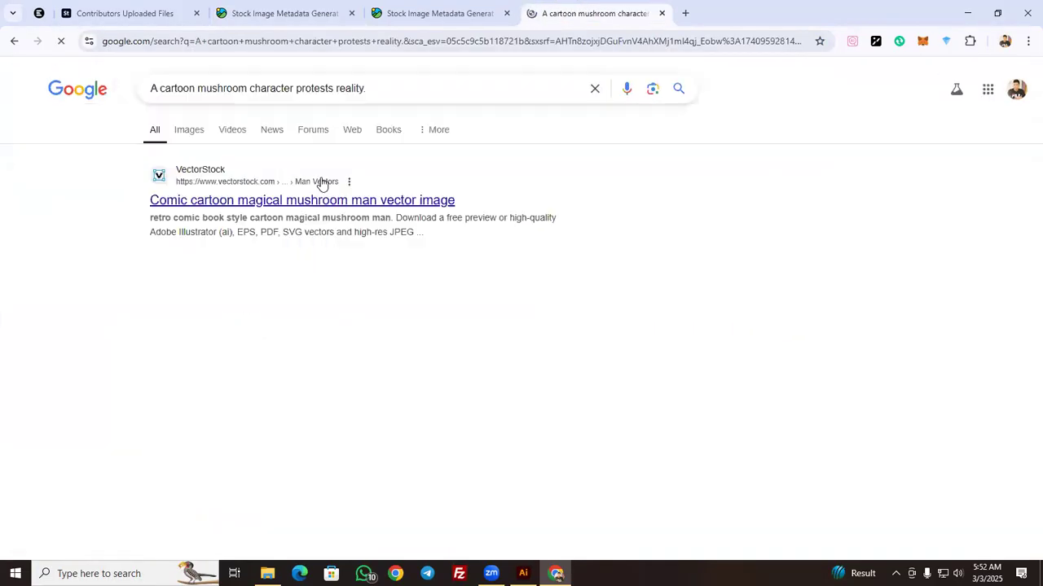
pyautogui.click(182, 131)
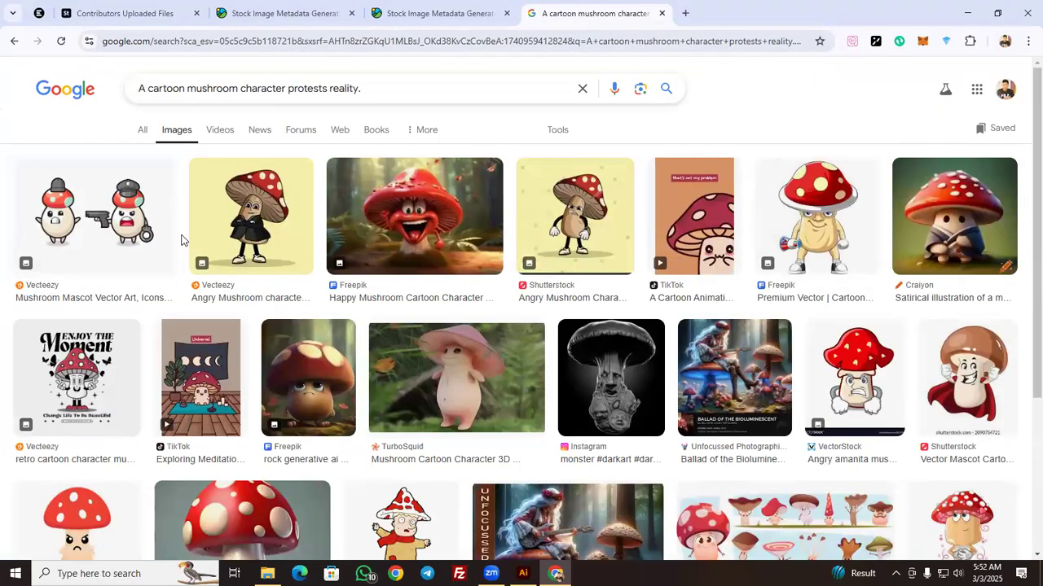
# Replace the mushroom image's Adobe Stock title with TagPik's "A cartoon mushroom character protests reality."
pyautogui.click(124, 11)
pyautogui.click(68, 375)
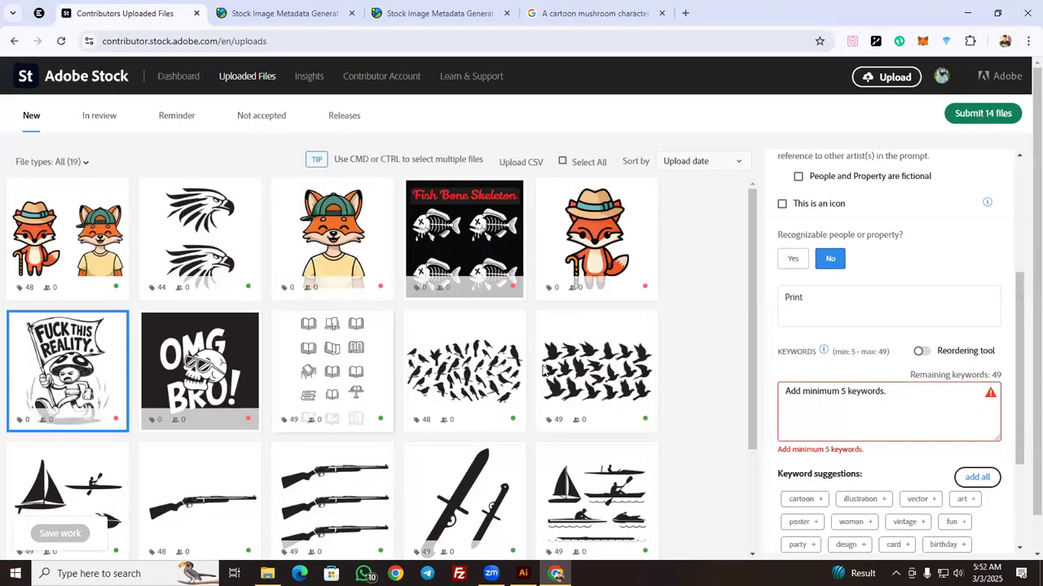
pyautogui.doubleClick(848, 311)
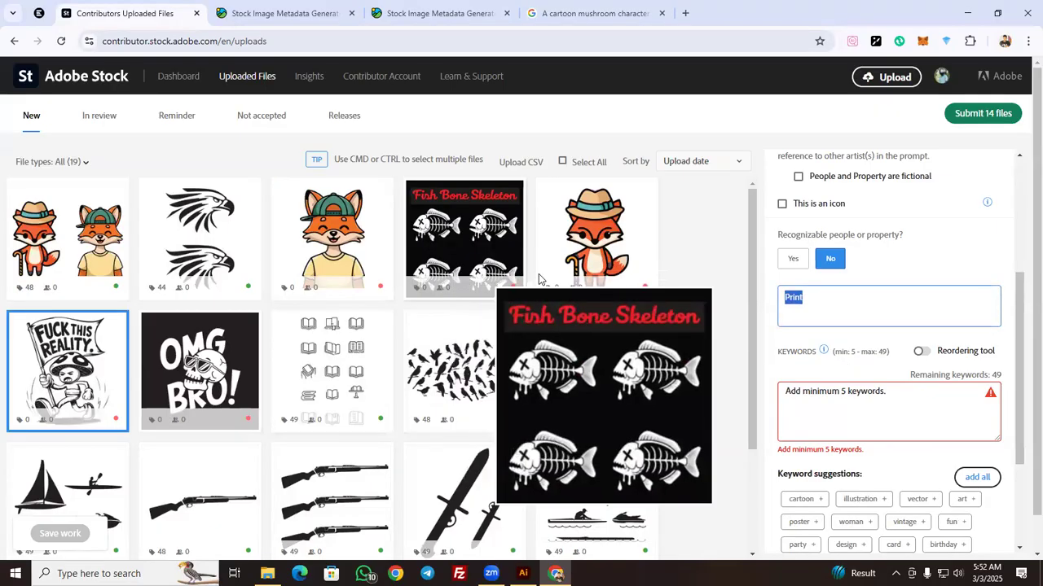
pyautogui.press('super+v')
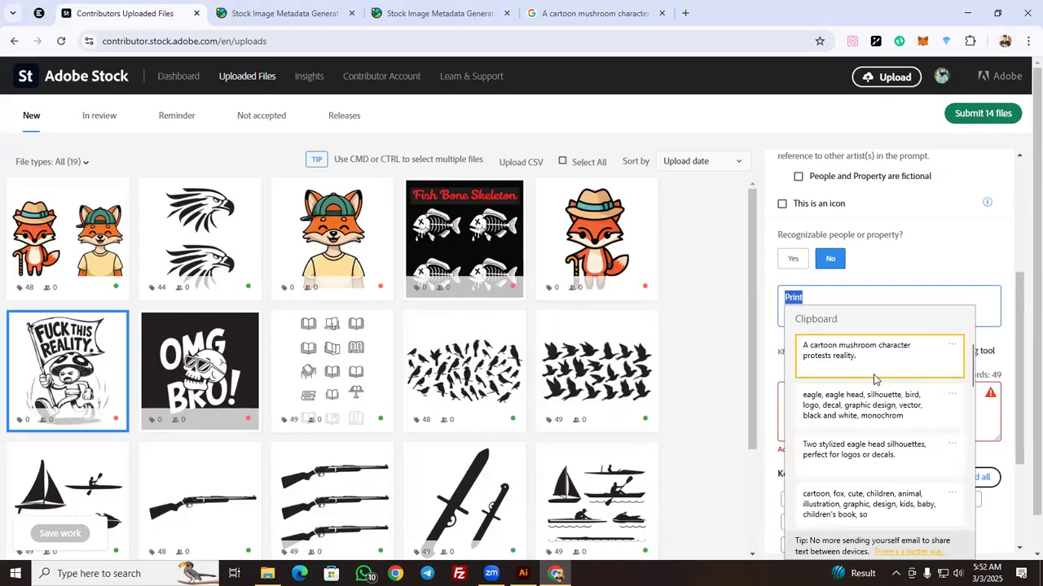
pyautogui.click(873, 371)
# Copy the mushroom image's generated keywords from TagPik into its Adobe Stock keywords and save the work
pyautogui.click(434, 11)
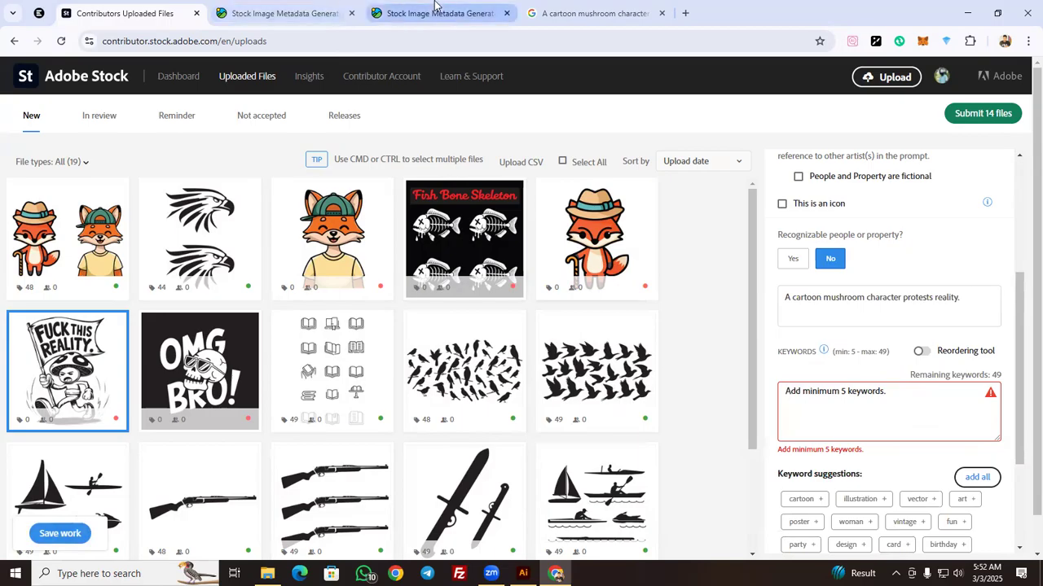
pyautogui.click(348, 4)
pyautogui.click(785, 354)
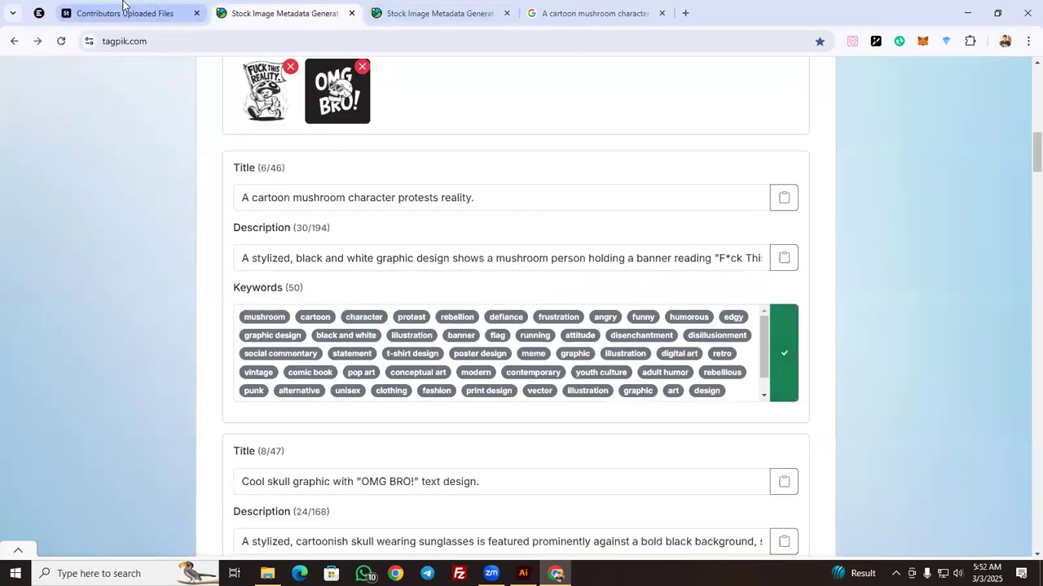
pyautogui.click(118, 12)
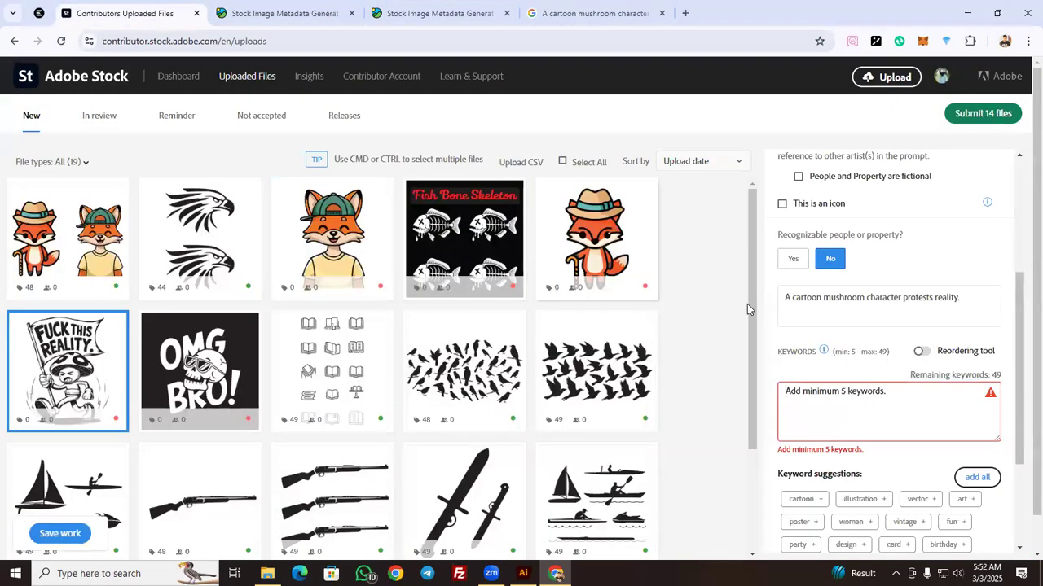
pyautogui.click(850, 406)
pyautogui.hotkey('ctrl', 'v')
pyautogui.click(61, 534)
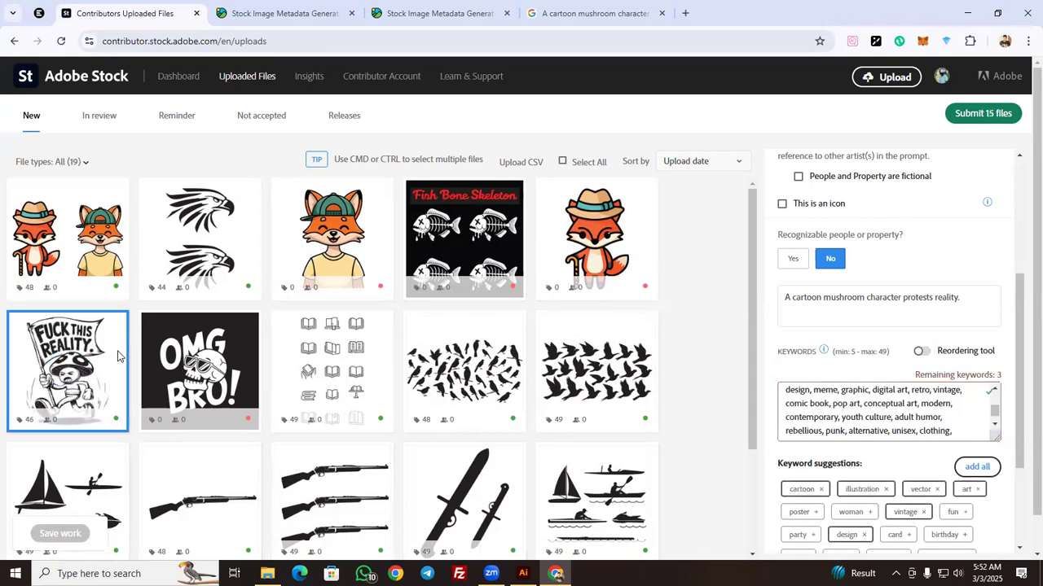
# Replace the skull image's Adobe Stock title with TagPik's "Cool skull graphic with "OMG BRO!" text design."
pyautogui.click(285, 13)
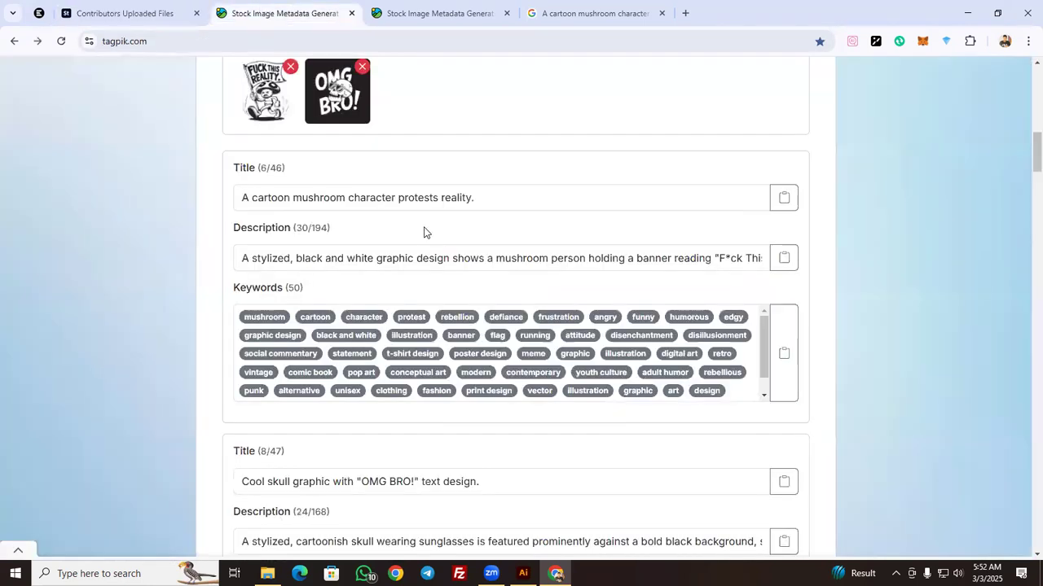
pyautogui.scroll(-3, 423, 233)
pyautogui.click(783, 221)
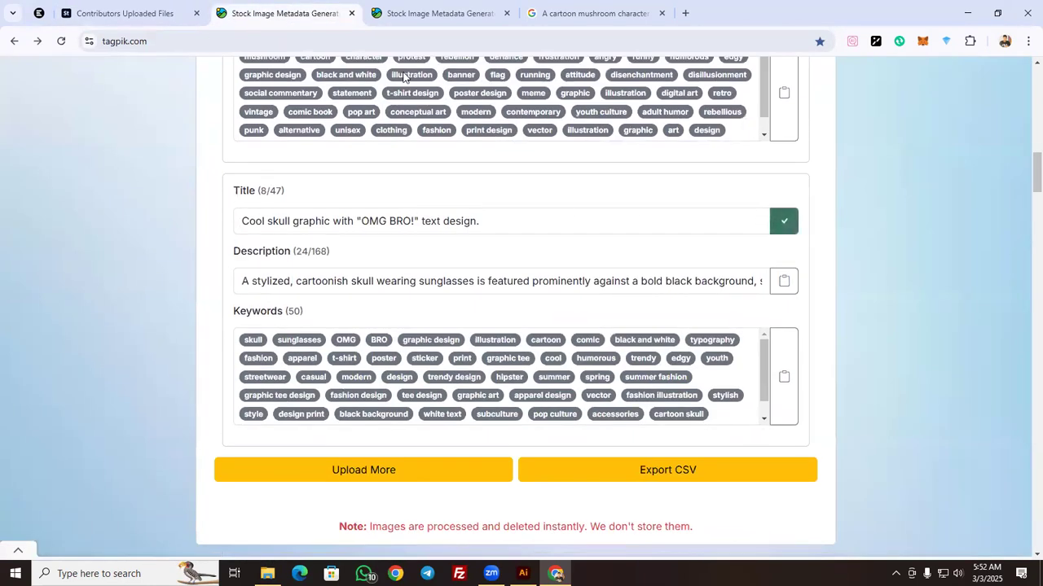
pyautogui.click(82, 13)
pyautogui.click(203, 350)
pyautogui.moveTo(866, 305); pyautogui.dragTo(711, 307)
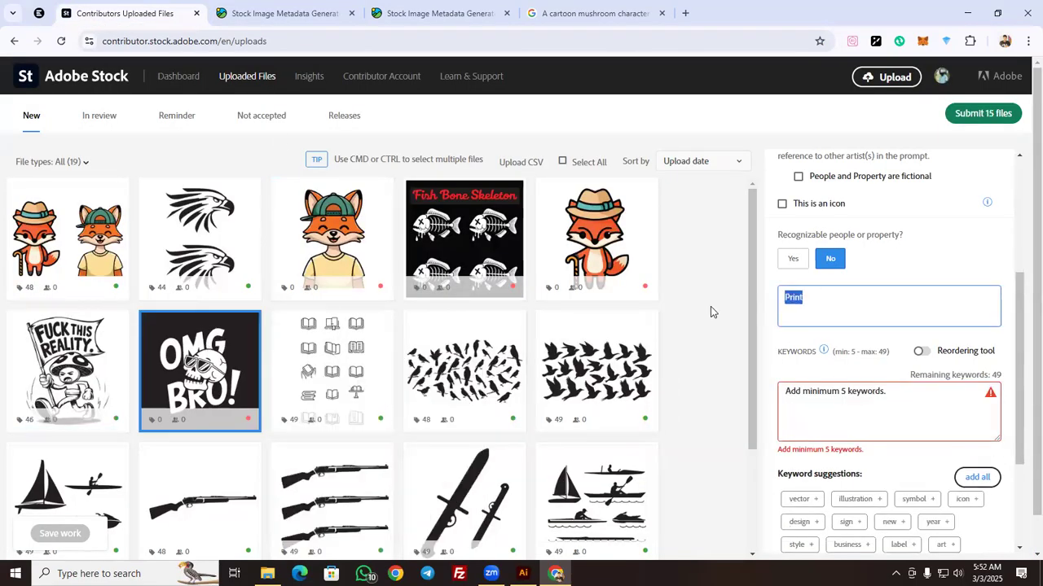
pyautogui.hotkey('ctrl', 'v')
# Copy the skull image's TagPik keywords, close that TagPik page, add them to its Adobe Stock keywords and save the work
pyautogui.click(285, 13)
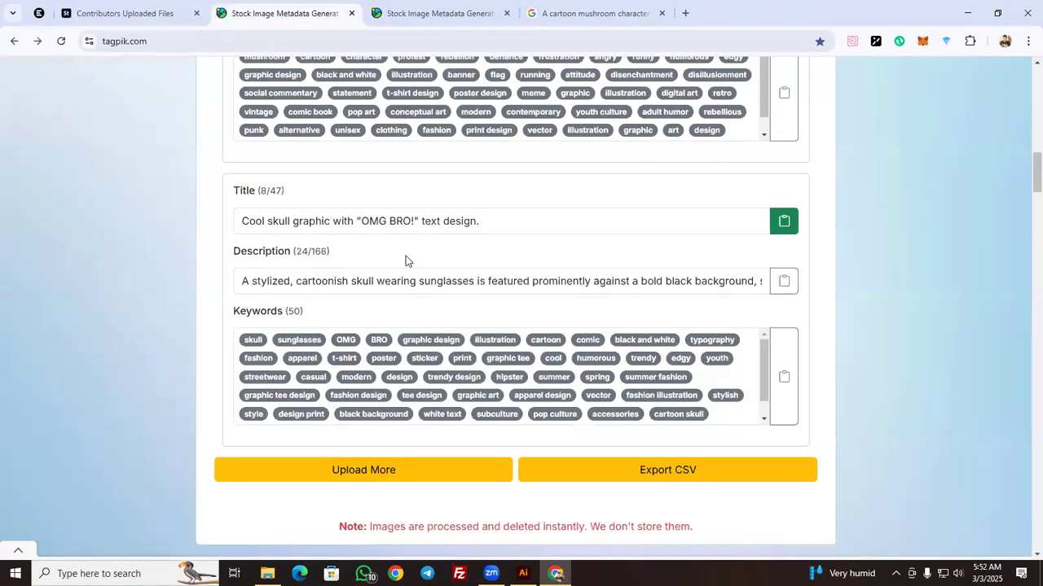
pyautogui.click(784, 377)
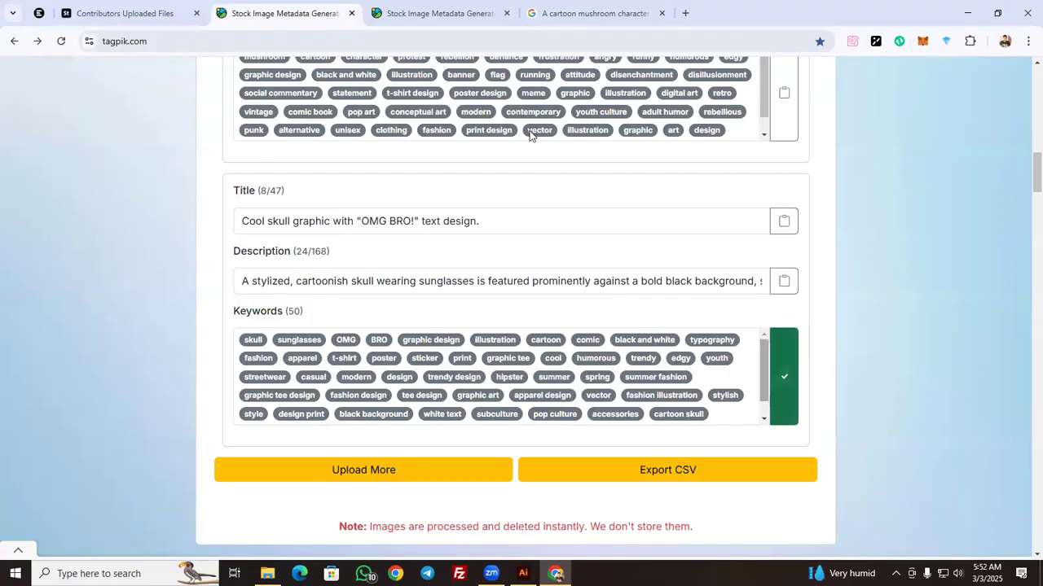
pyautogui.click(351, 13)
pyautogui.click(159, 5)
pyautogui.click(872, 403)
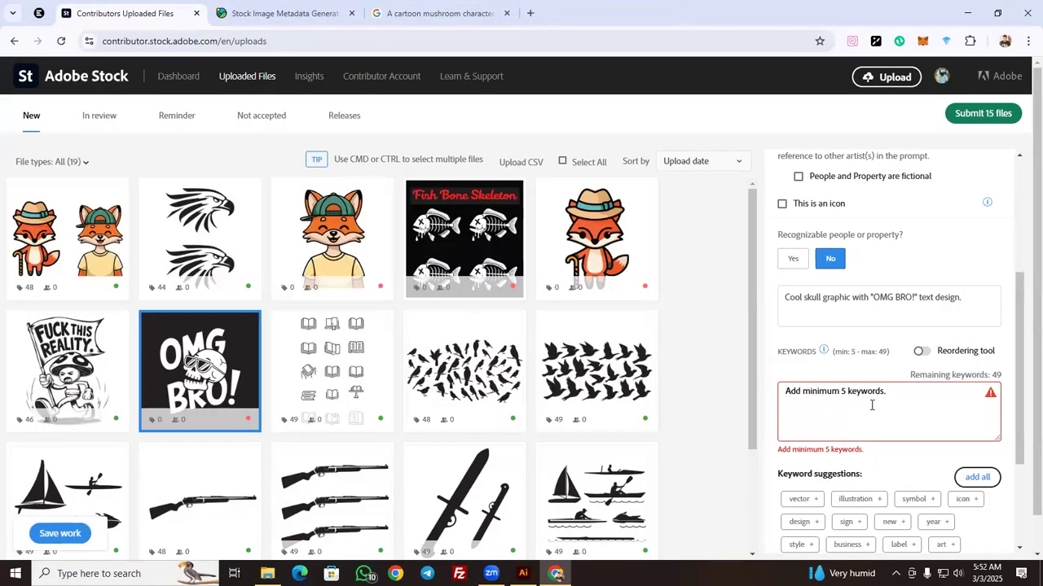
pyautogui.hotkey('ctrl', 'v')
pyautogui.click(61, 534)
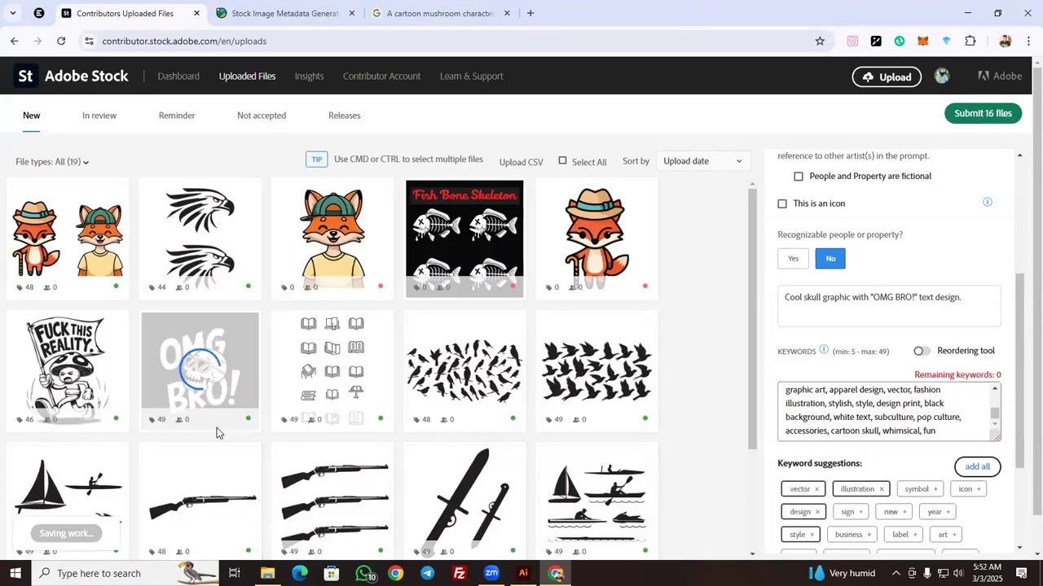
pyautogui.moveTo(216, 432)
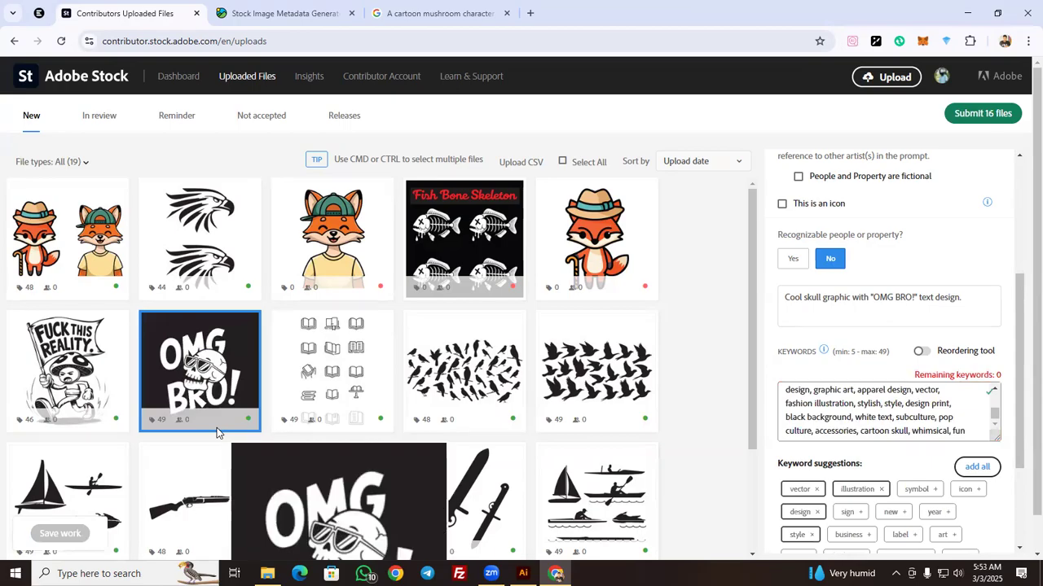
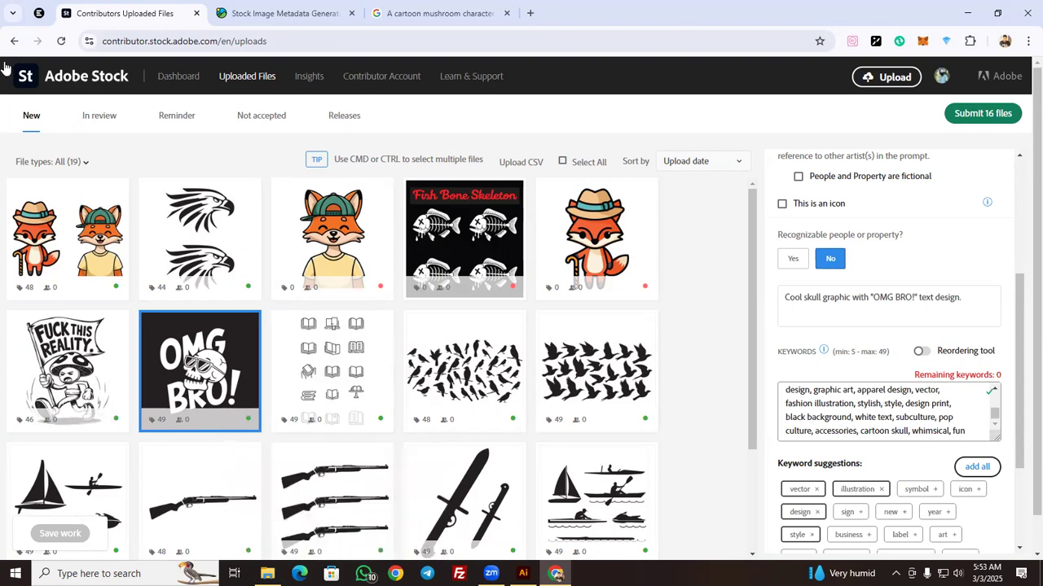
# Replace the green-capped fox's Adobe Stock title with TagPik's "Cute Cartoon Fox Wearing a Cap, Perfect for Kids' Products"
pyautogui.click(362, 232)
pyautogui.click(281, 13)
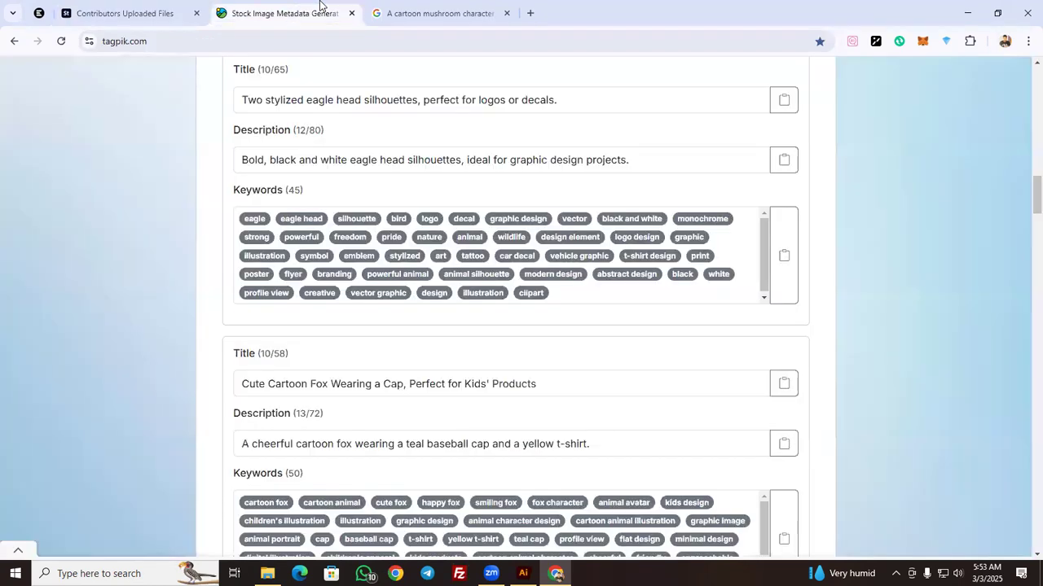
pyautogui.scroll(7, 614, 205)
pyautogui.scroll(-2, 531, 187)
pyautogui.scroll(-9, 450, 272)
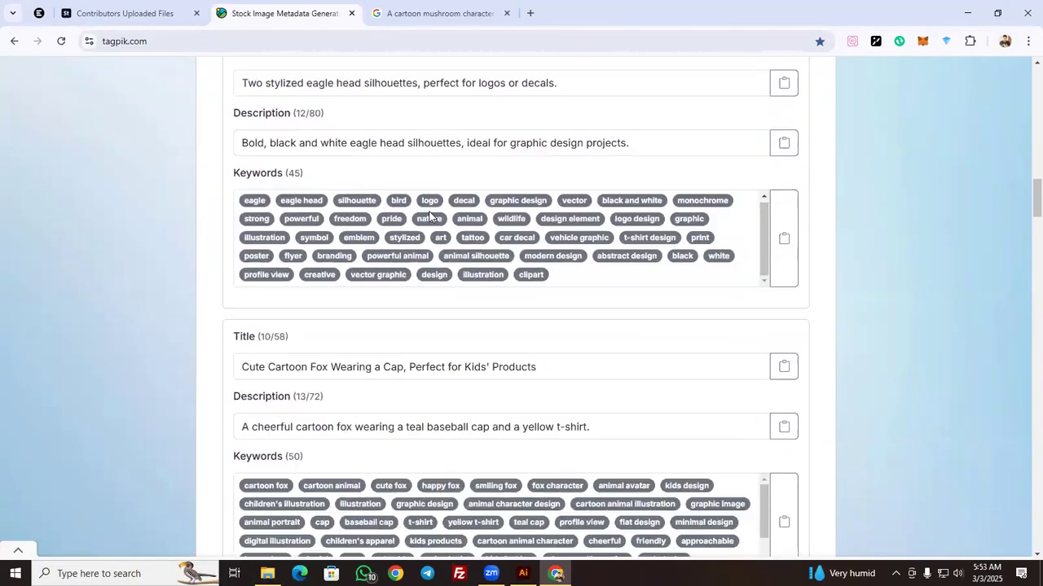
pyautogui.scroll(2, 628, 196)
pyautogui.click(782, 188)
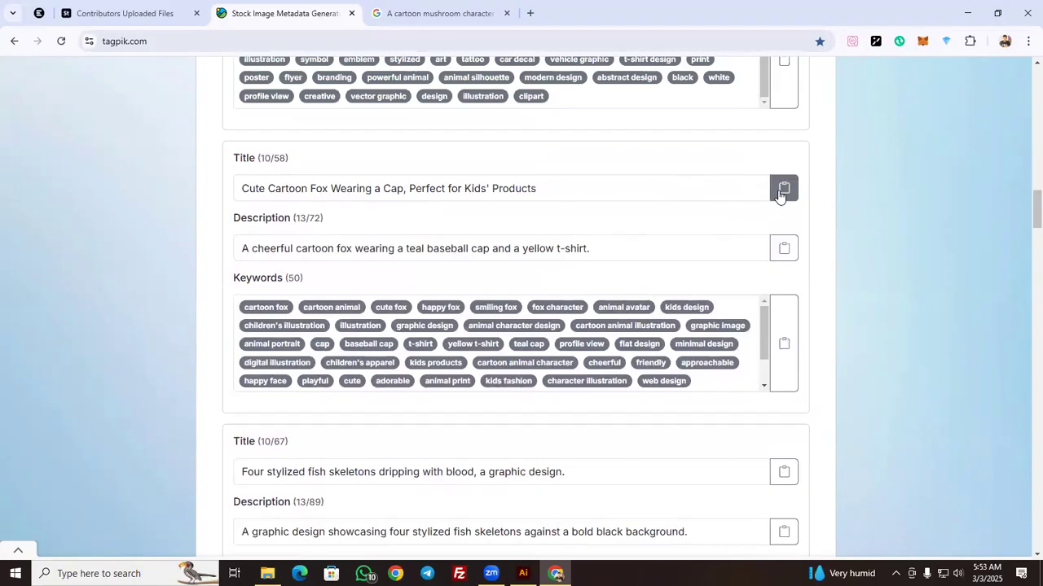
pyautogui.click(116, 12)
pyautogui.click(831, 310)
pyautogui.hotkey('ctrl', 'a')
pyautogui.press('BackSpace')
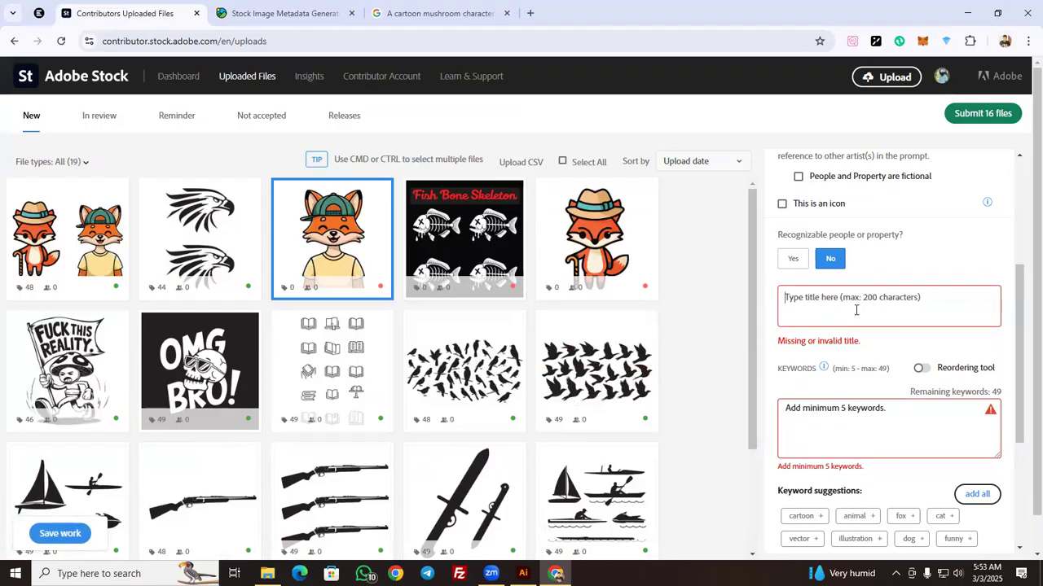
pyautogui.hotkey('ctrl', 'v')
# Copy the green-capped fox's generated keywords from TagPik into its Adobe Stock keywords and save the work
pyautogui.click(281, 13)
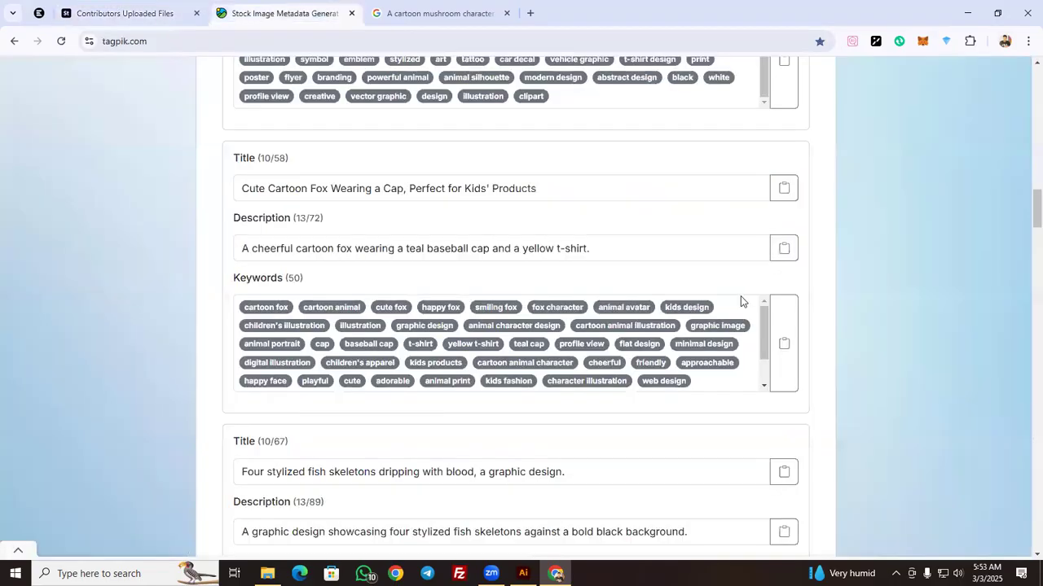
pyautogui.click(783, 343)
pyautogui.click(120, 13)
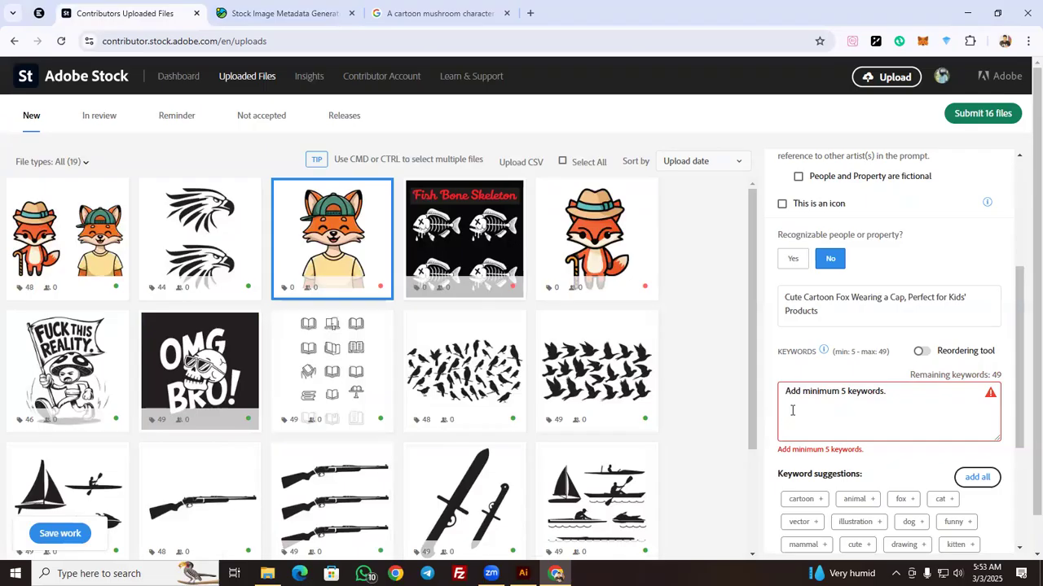
pyautogui.hotkey('ctrl', 'v')
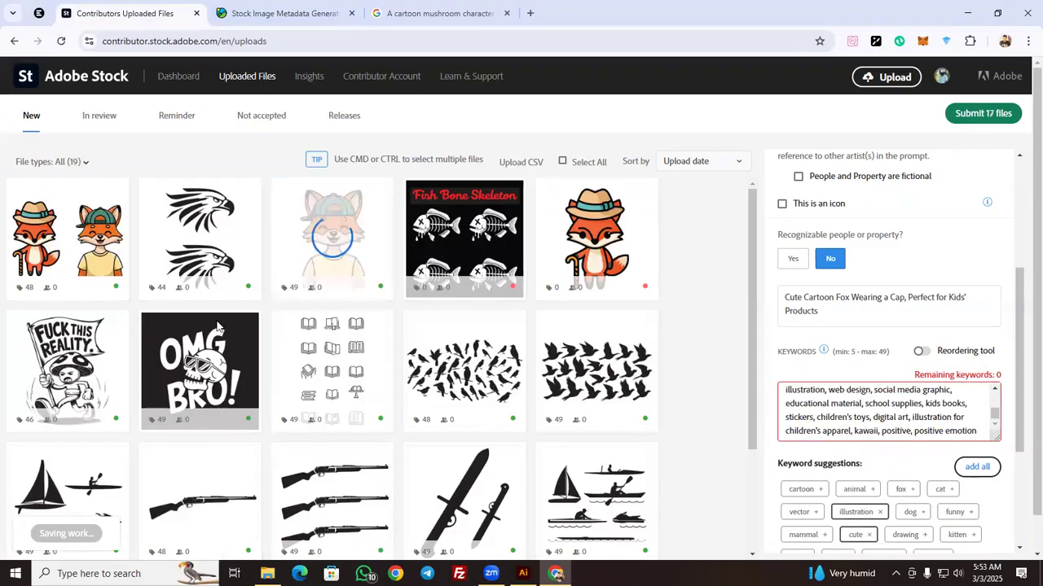
# Set the fish skeleton image's title to "set of fish vector, Four stylized fish skeletons dripping with blood, a graphic design." using TagPik's title
pyautogui.click(327, 14)
pyautogui.scroll(8, 552, 263)
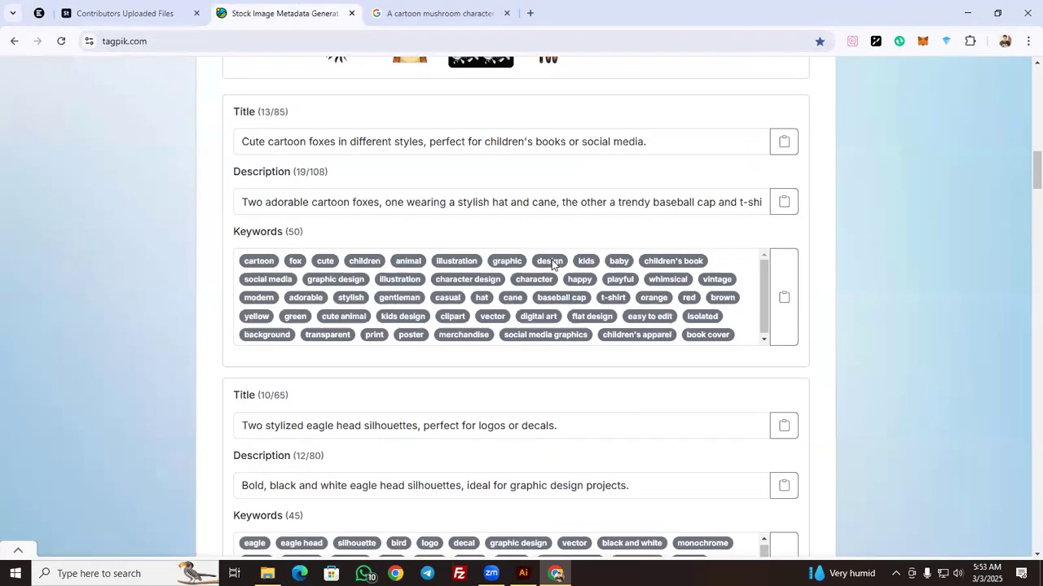
pyautogui.scroll(-9, 538, 209)
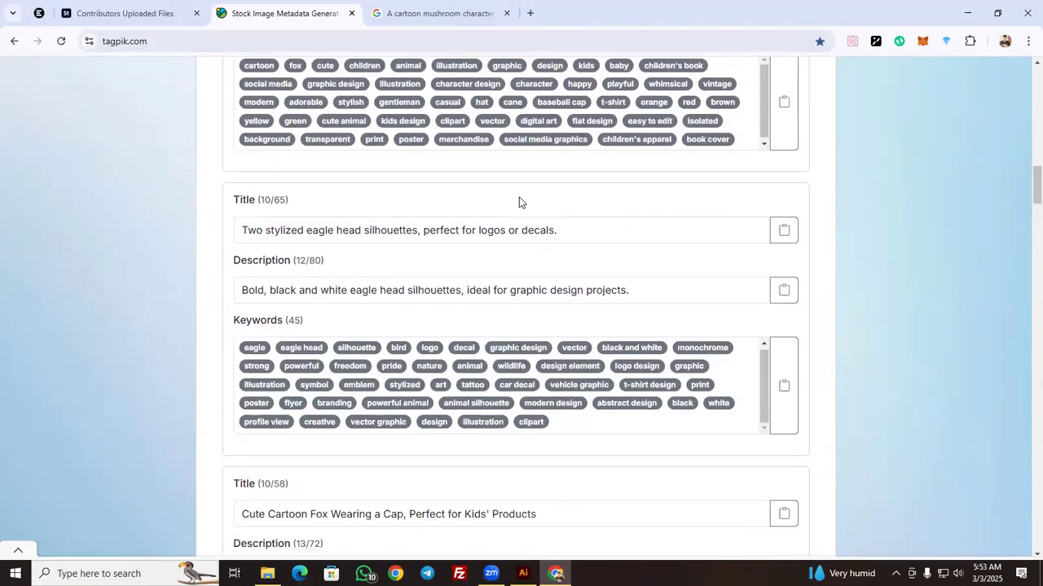
pyautogui.scroll(-4, 694, 251)
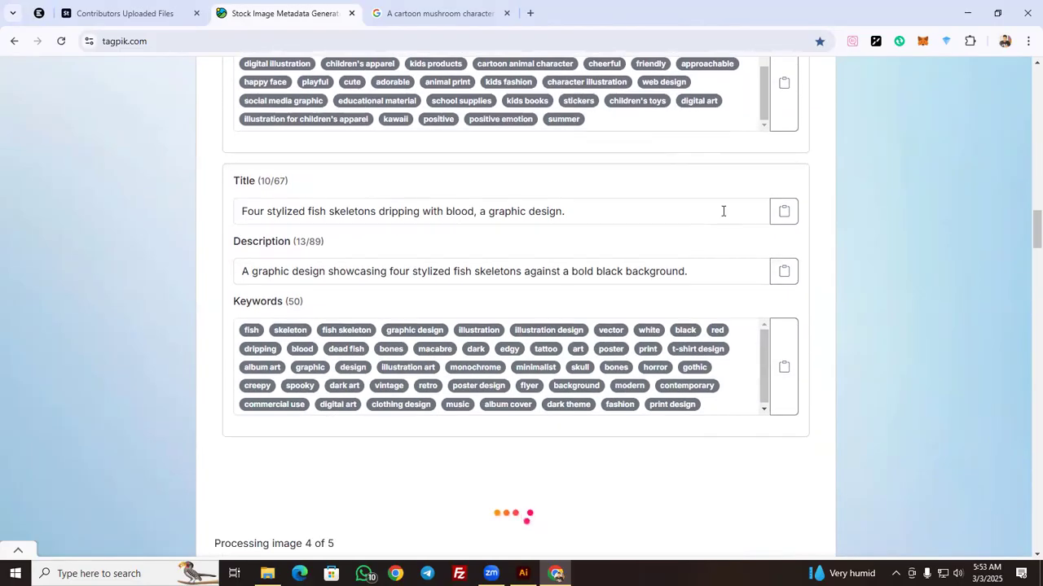
pyautogui.click(782, 214)
pyautogui.click(138, 13)
pyautogui.click(464, 236)
pyautogui.doubleClick(907, 307)
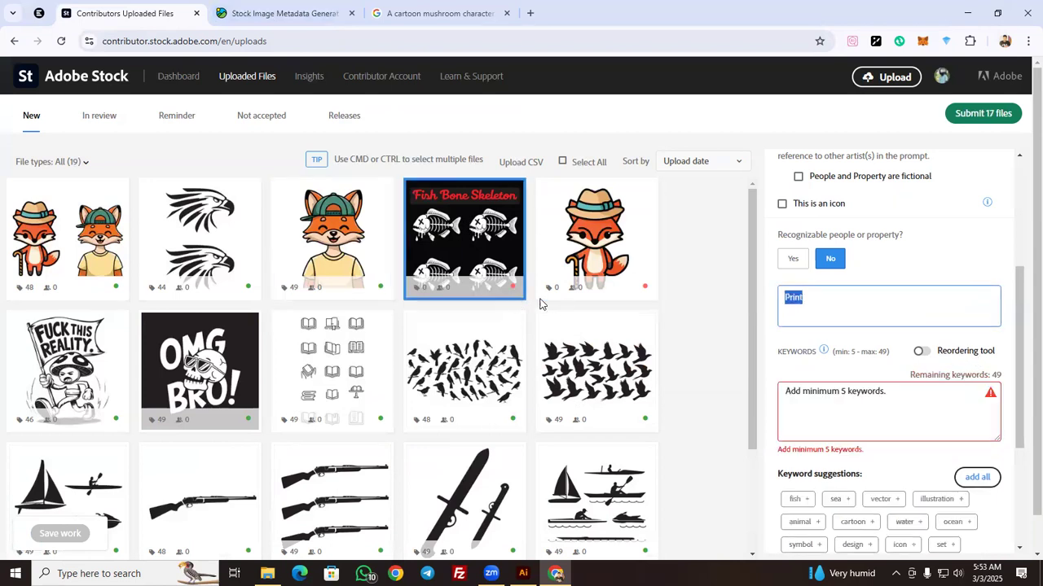
pyautogui.press('BackSpace')
pyautogui.click(866, 372)
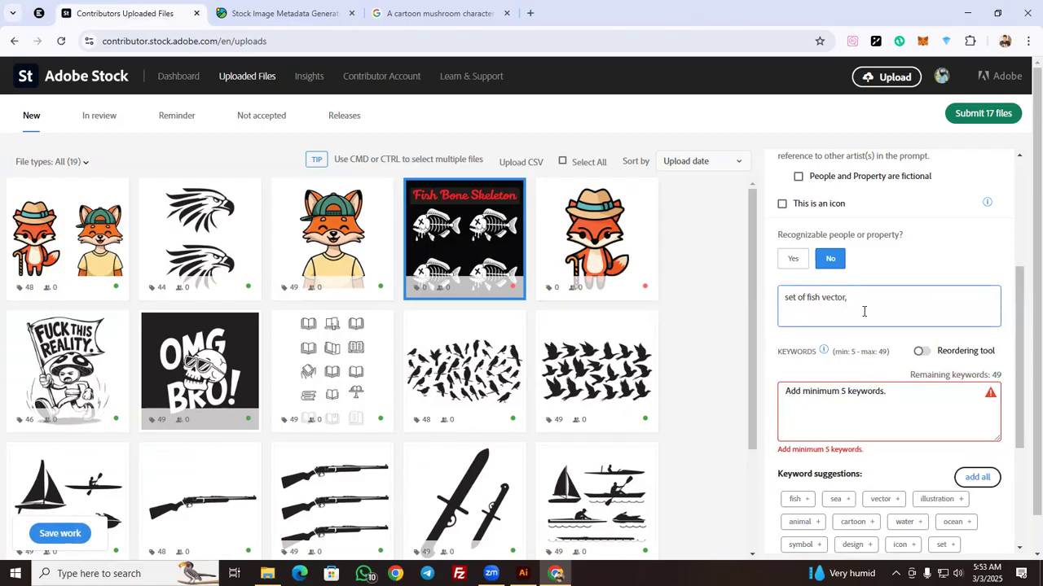
pyautogui.write(',')
pyautogui.hotkey('ctrl', 'v')
# Copy the fish skeleton image's generated keywords from TagPik into its Adobe Stock keywords and save the work
pyautogui.click(833, 423)
pyautogui.click(281, 13)
pyautogui.click(784, 366)
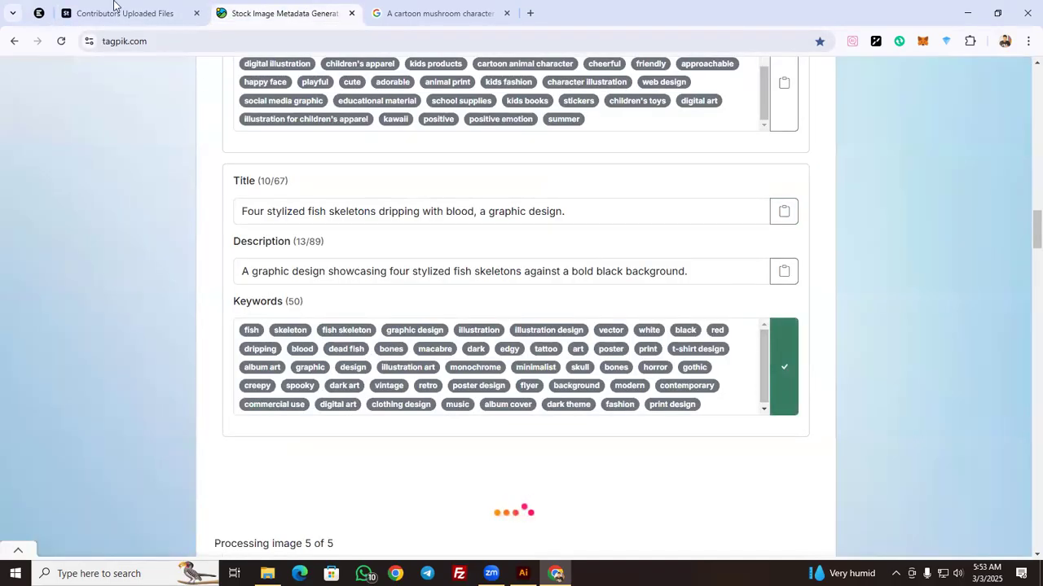
pyautogui.click(123, 13)
pyautogui.hotkey('ctrl', 'v')
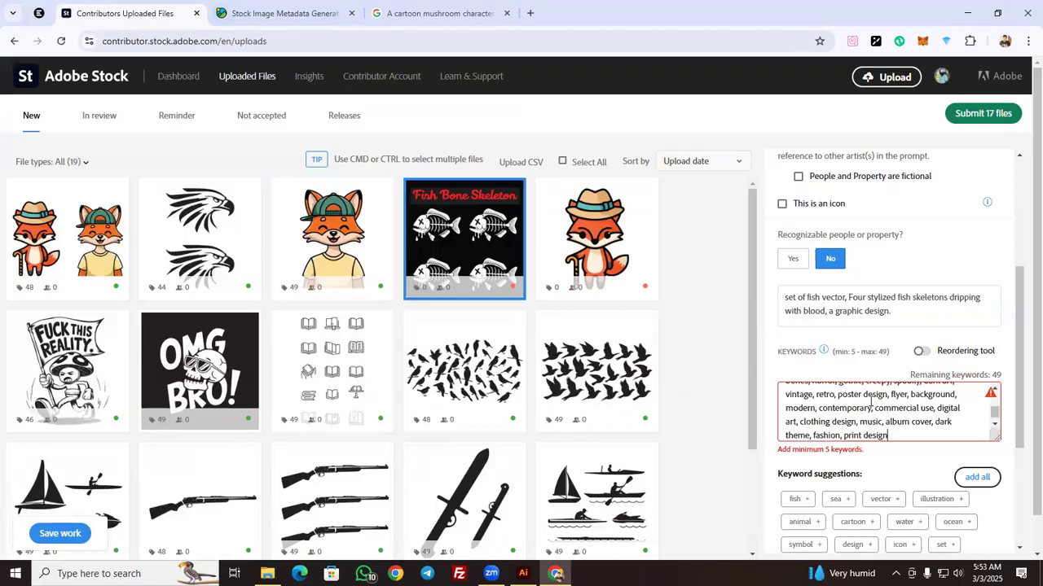
pyautogui.click(60, 533)
# Replace the fox with hat and cane's Adobe Stock title with TagPik's "Cute cartoon fox in a hat and cane, perfect for children's books or products."
pyautogui.click(593, 264)
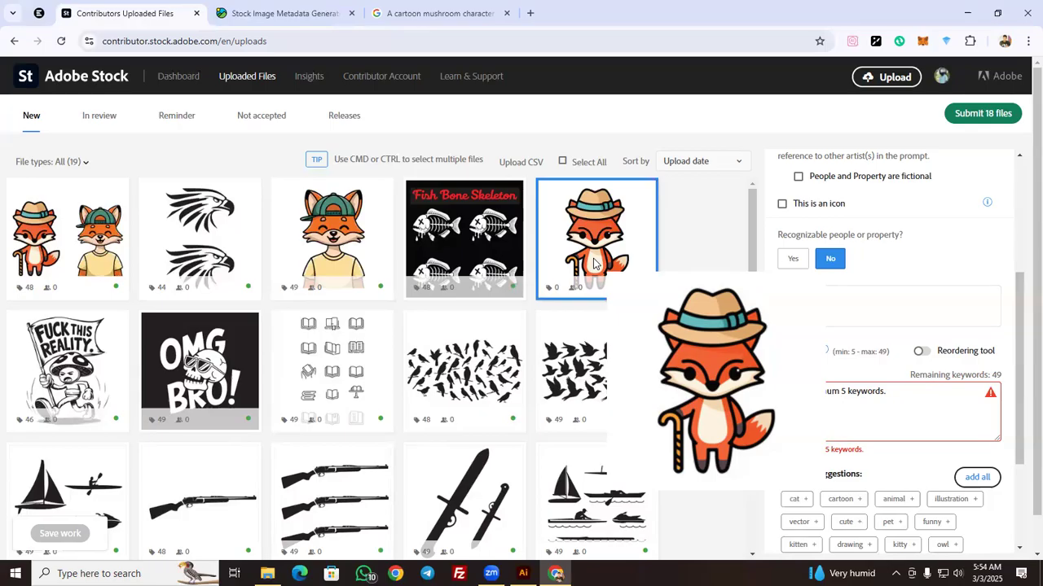
pyautogui.click(277, 13)
pyautogui.scroll(-5, 633, 324)
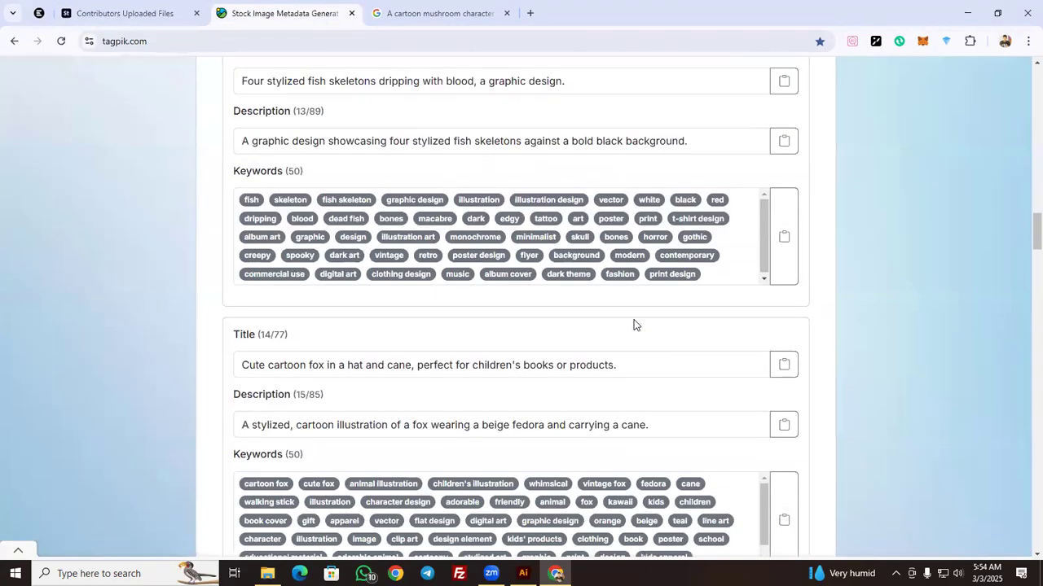
pyautogui.click(786, 241)
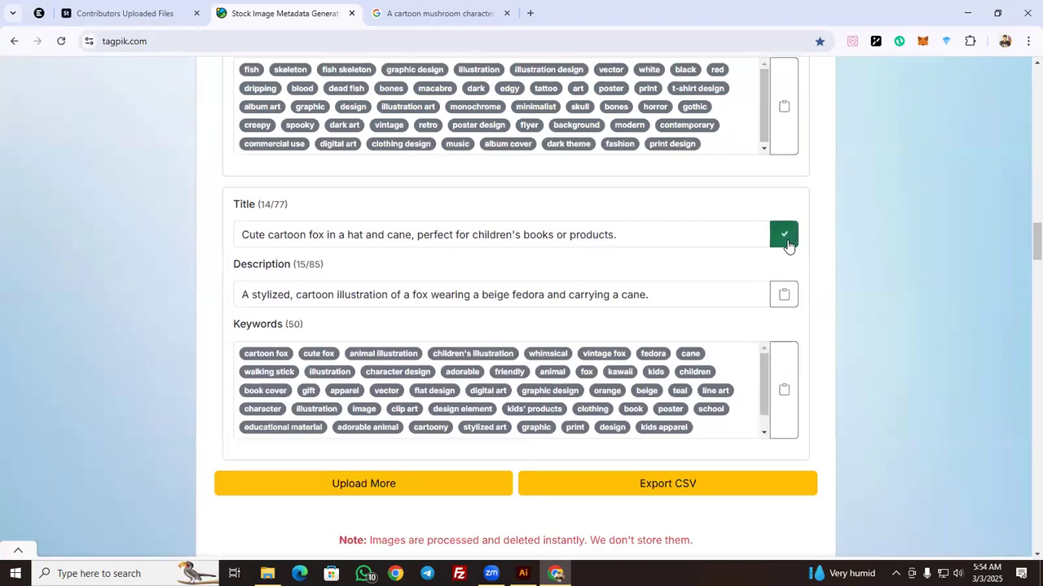
pyautogui.scroll(15, 787, 241)
pyautogui.scroll(-8, 342, 96)
pyautogui.scroll(-7, 342, 96)
pyautogui.click(127, 13)
pyautogui.doubleClick(830, 307)
pyautogui.press('BackSpace')
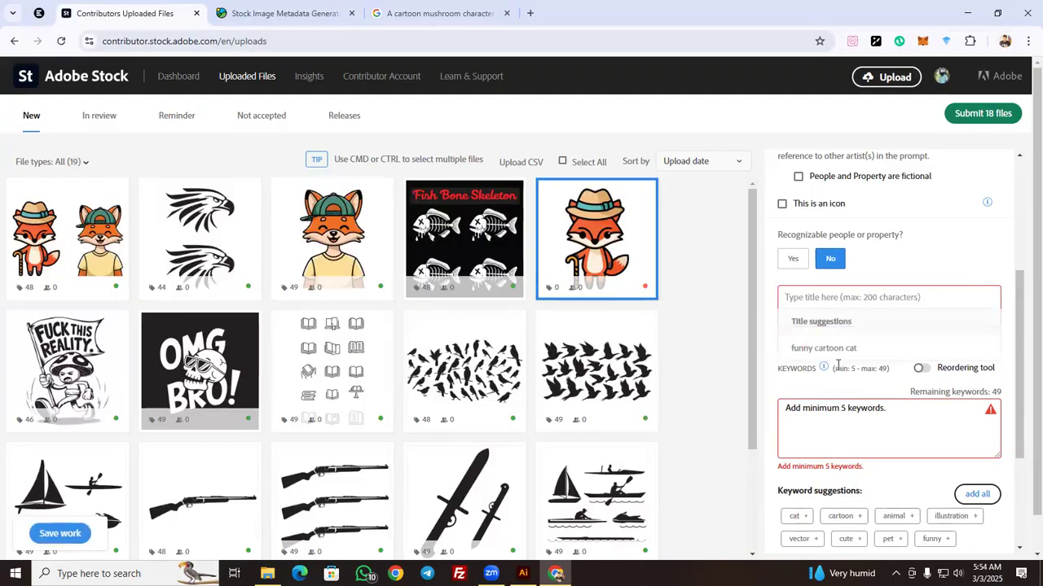
pyautogui.hotkey('ctrl', 'v')
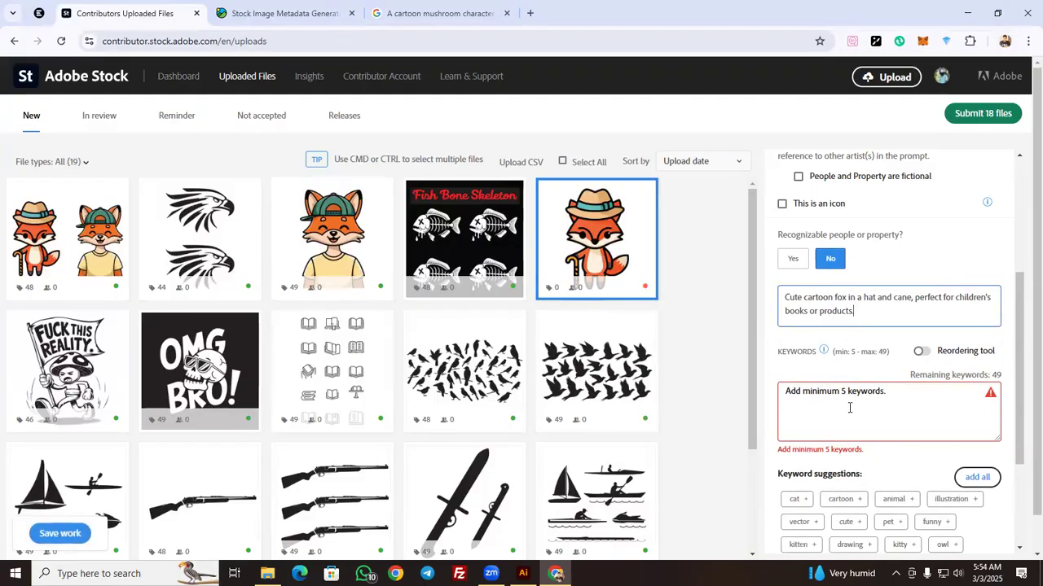
# Copy the keywords generated for the fox with hat and cane from TagPik into its Adobe Stock keywords and save the work
pyautogui.click(281, 13)
pyautogui.scroll(-4, 799, 378)
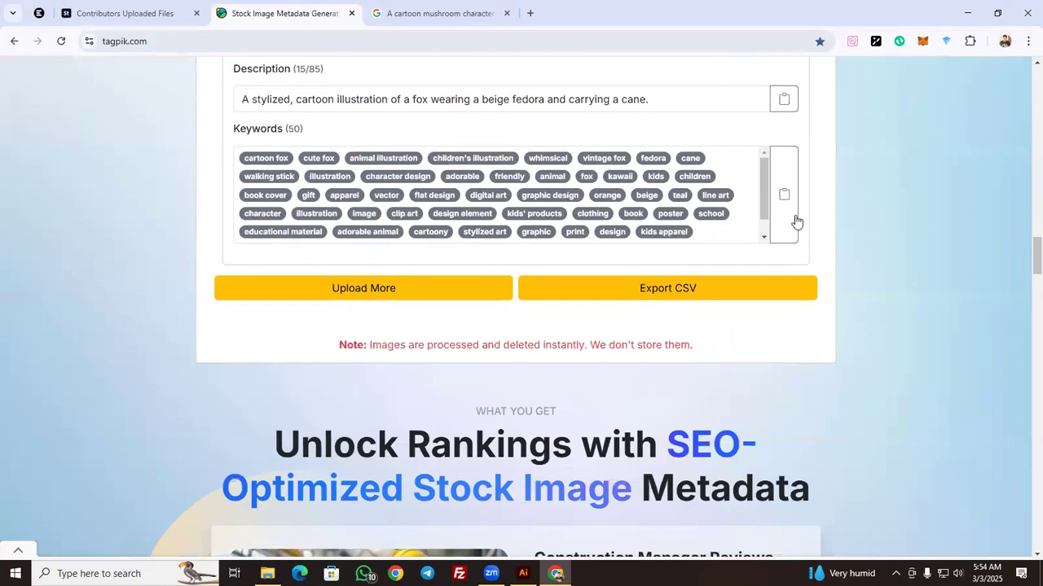
pyautogui.click(790, 216)
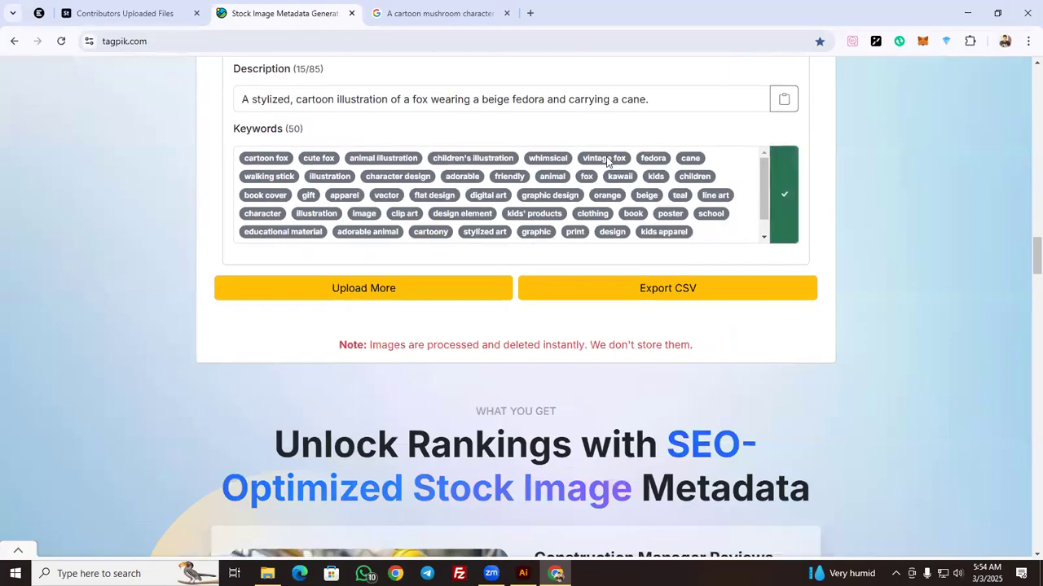
pyautogui.click(352, 13)
pyautogui.hotkey('ctrl', 'w')
pyautogui.rightClick(865, 422)
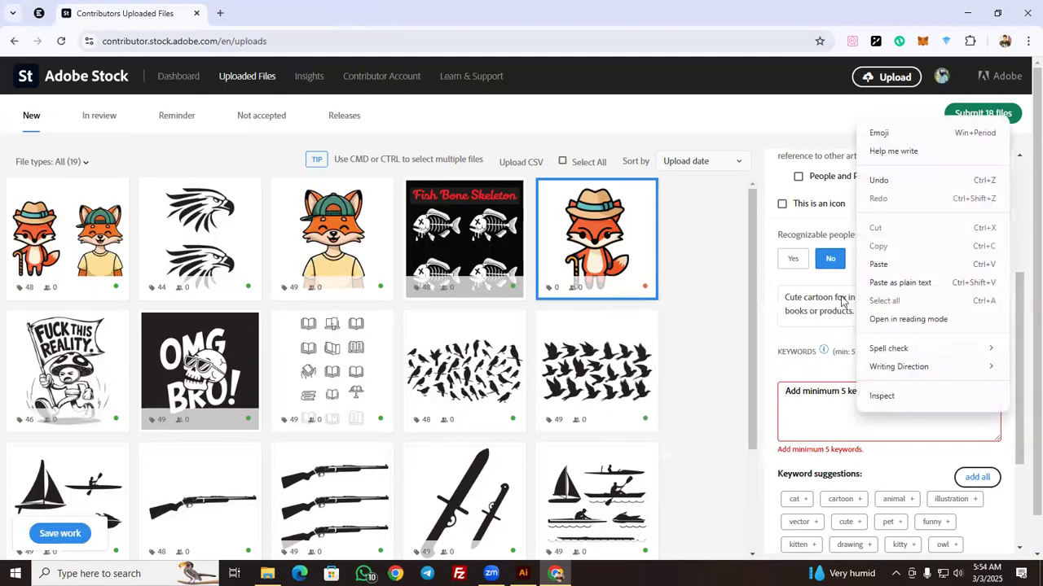
pyautogui.click(871, 265)
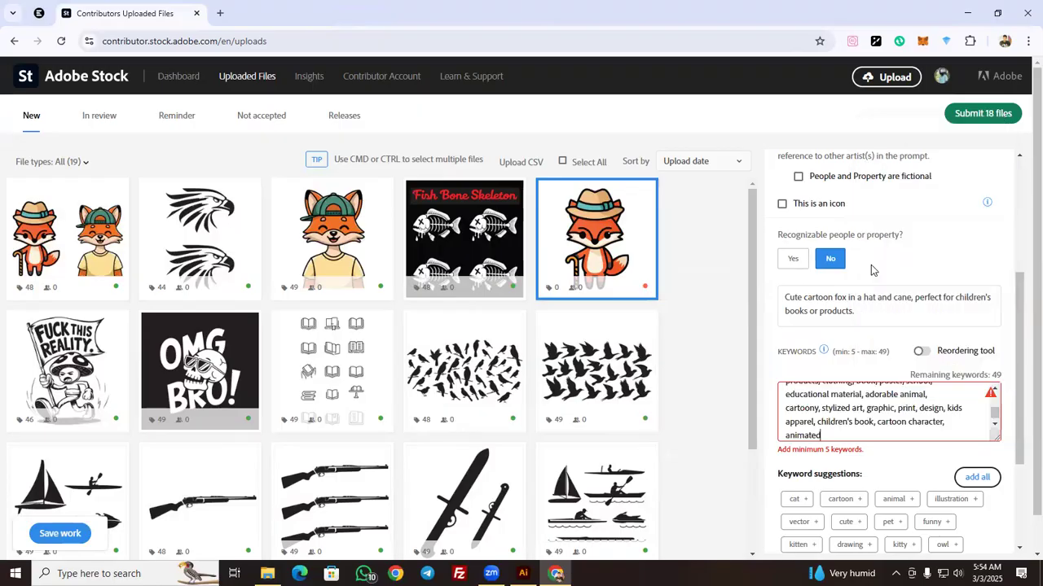
pyautogui.click(36, 538)
# Start submitting the 19 files and accept both the submission guidelines and the account suspension terms
pyautogui.click(988, 114)
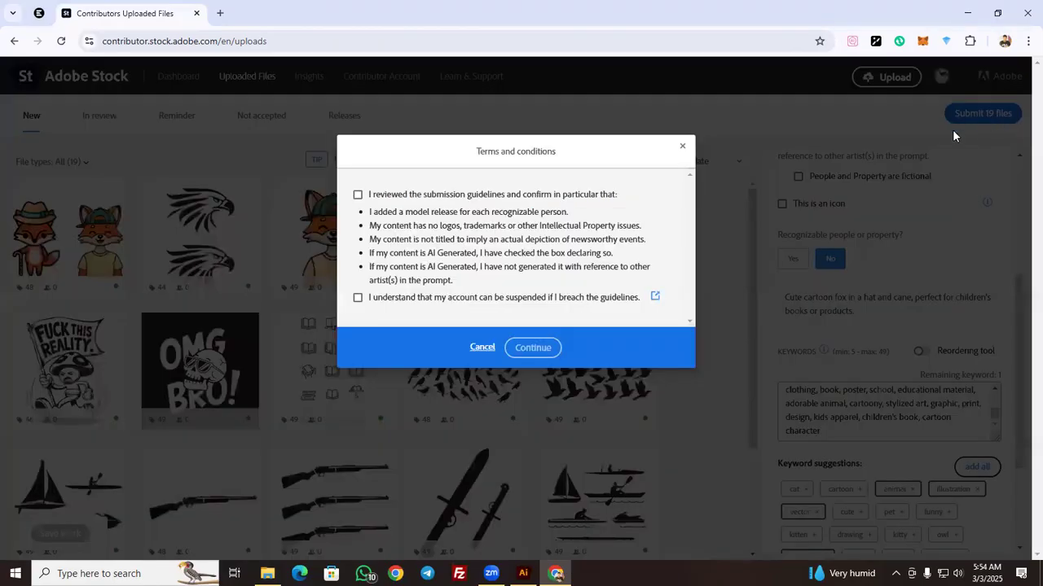
pyautogui.click(358, 195)
pyautogui.click(358, 298)
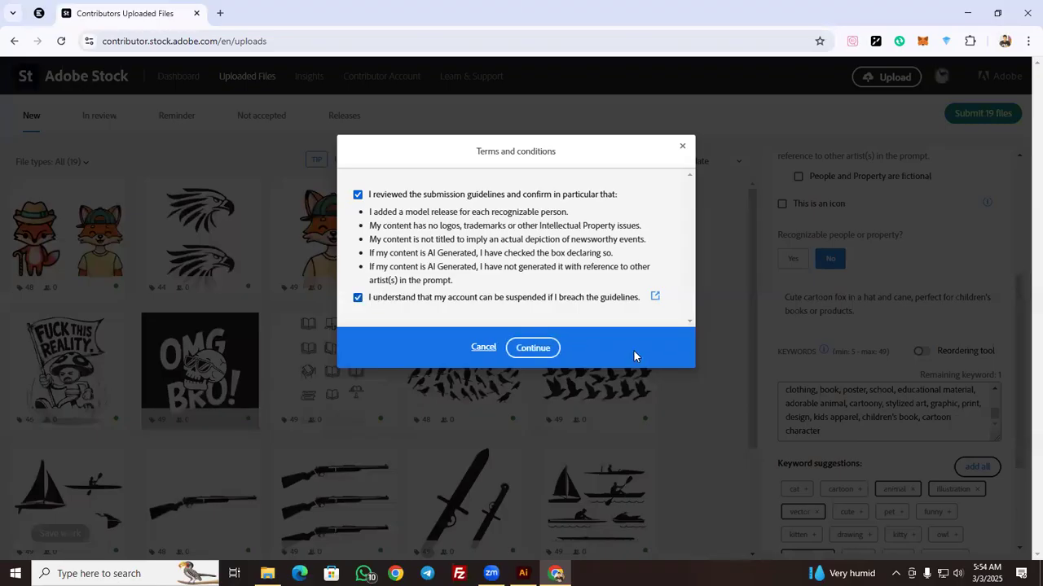
pyautogui.click(532, 348)
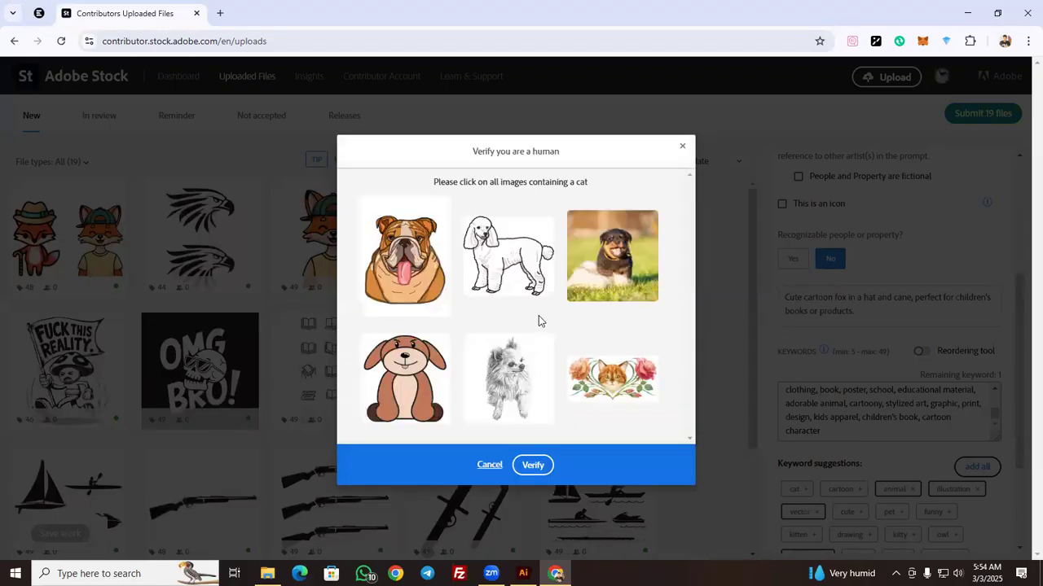
# Complete the human verification by choosing the images that contain a cat
pyautogui.click(635, 396)
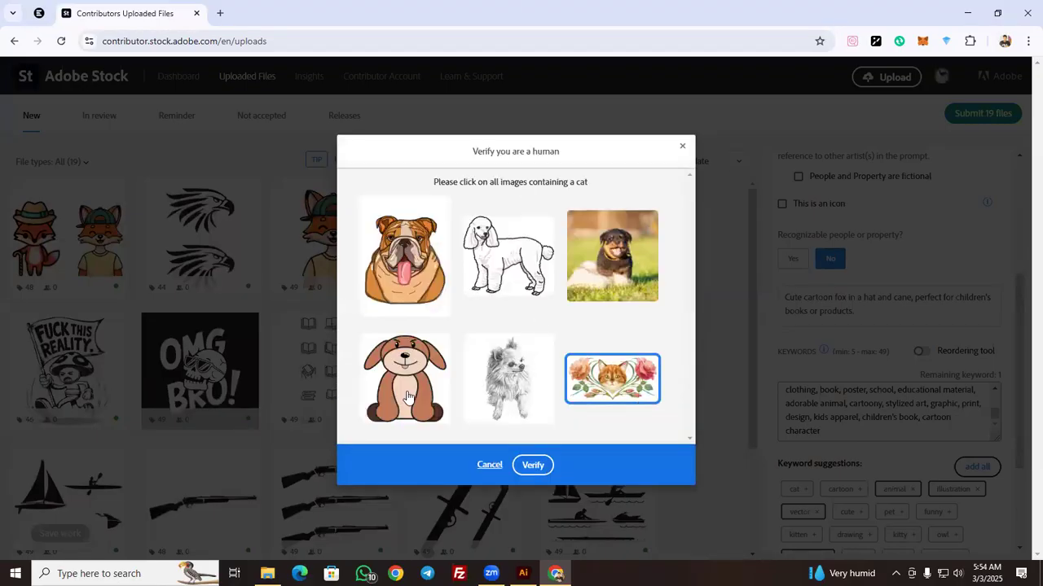
pyautogui.click(535, 465)
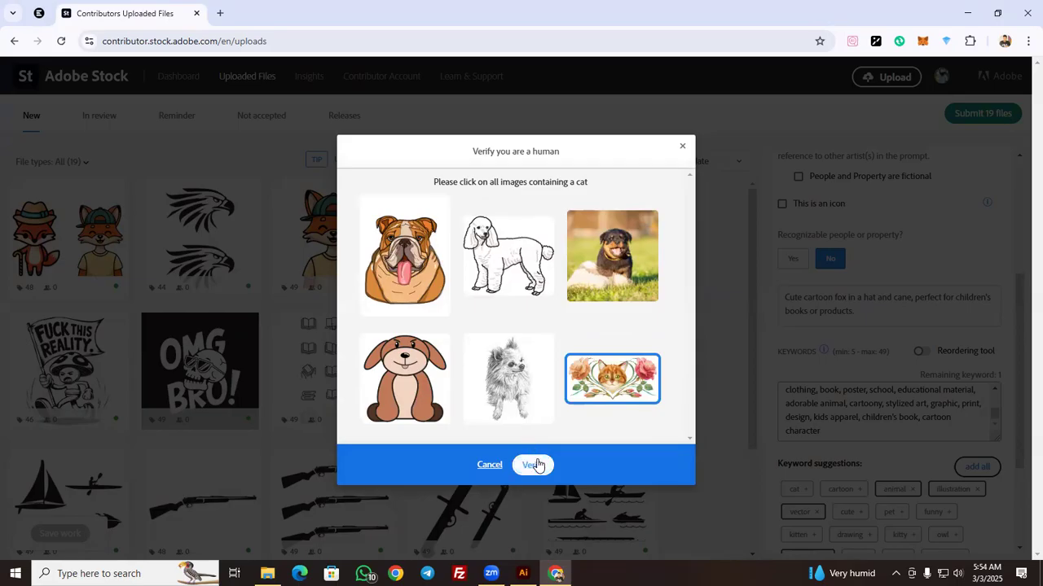
pyautogui.click(519, 404)
pyautogui.click(532, 465)
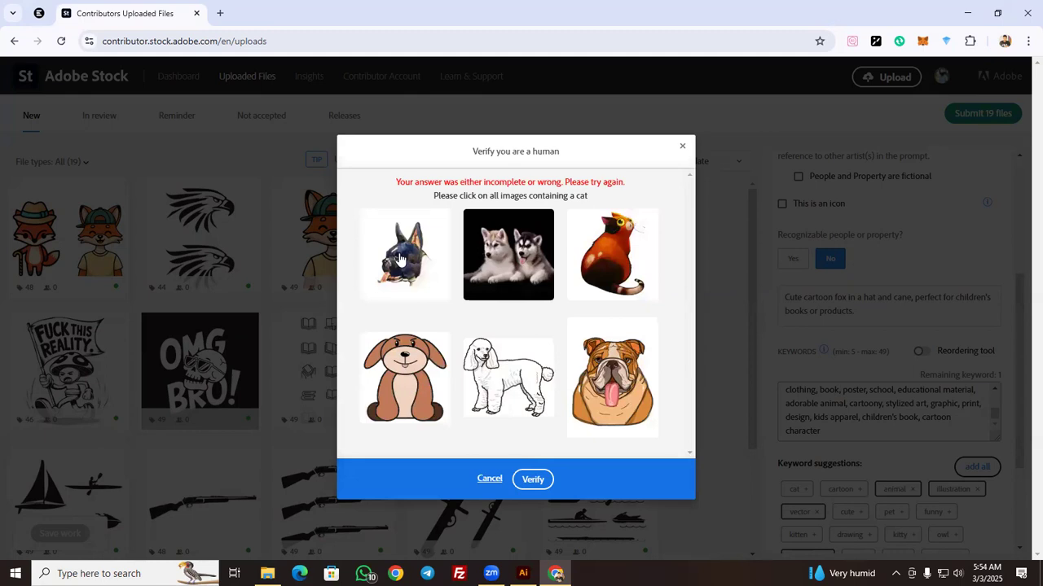
pyautogui.click(606, 295)
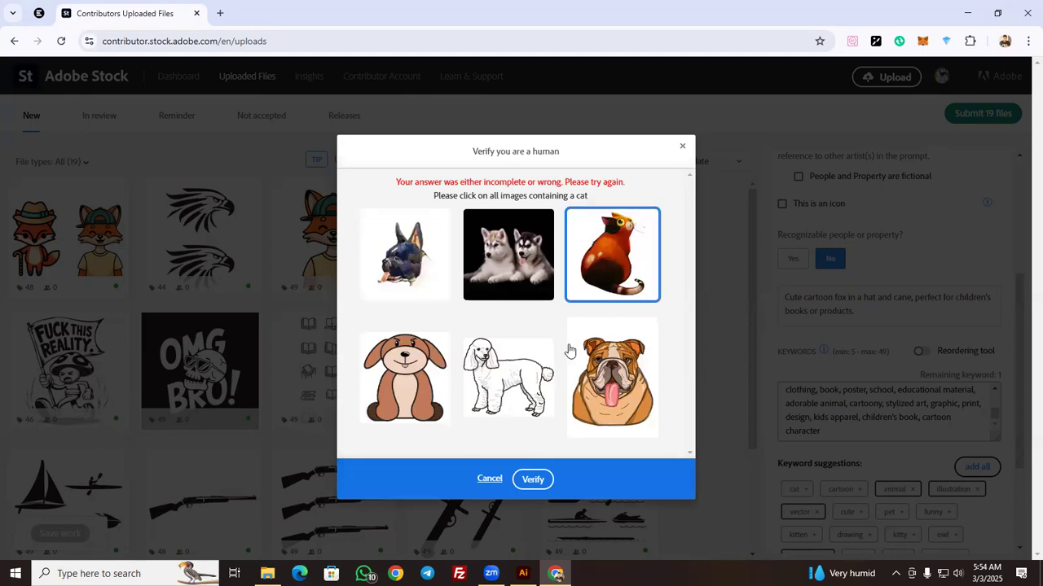
pyautogui.click(538, 479)
# Limit the submission to the two-fox set, eagle heads, green-capped fox, fish skeletons, and fox with hat and cane
pyautogui.scroll(-1, 536, 434)
pyautogui.scroll(1, 536, 434)
pyautogui.click(626, 181)
pyautogui.click(422, 261)
pyautogui.click(487, 256)
pyautogui.click(420, 346)
pyautogui.click(527, 351)
pyautogui.click(407, 435)
pyautogui.scroll(-2, 516, 295)
pyautogui.scroll(2, 516, 296)
pyautogui.scroll(-1, 456, 368)
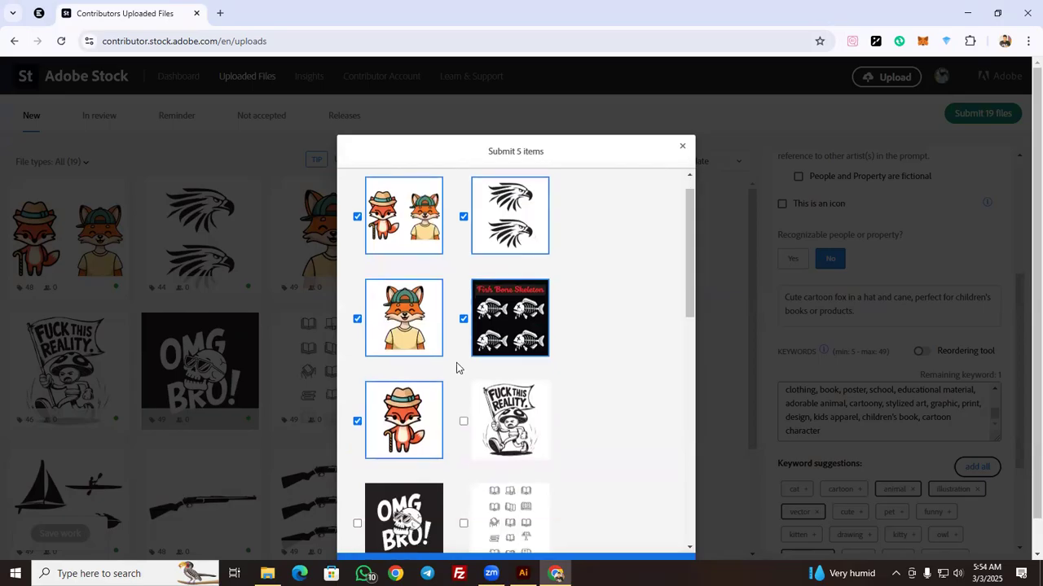
# Submit the selection with the OMG BRO skull, book icons and mushroom character added, and open the list of files in review
pyautogui.scroll(-4, 456, 368)
pyautogui.click(470, 235)
pyautogui.click(423, 245)
pyautogui.scroll(3, 444, 287)
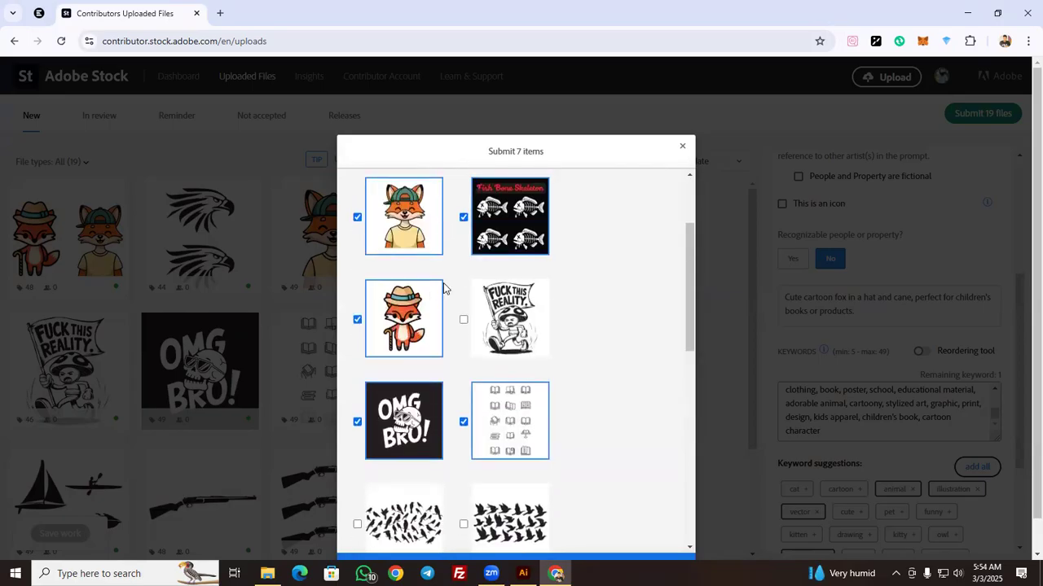
pyautogui.click(462, 325)
pyautogui.scroll(-5, 514, 359)
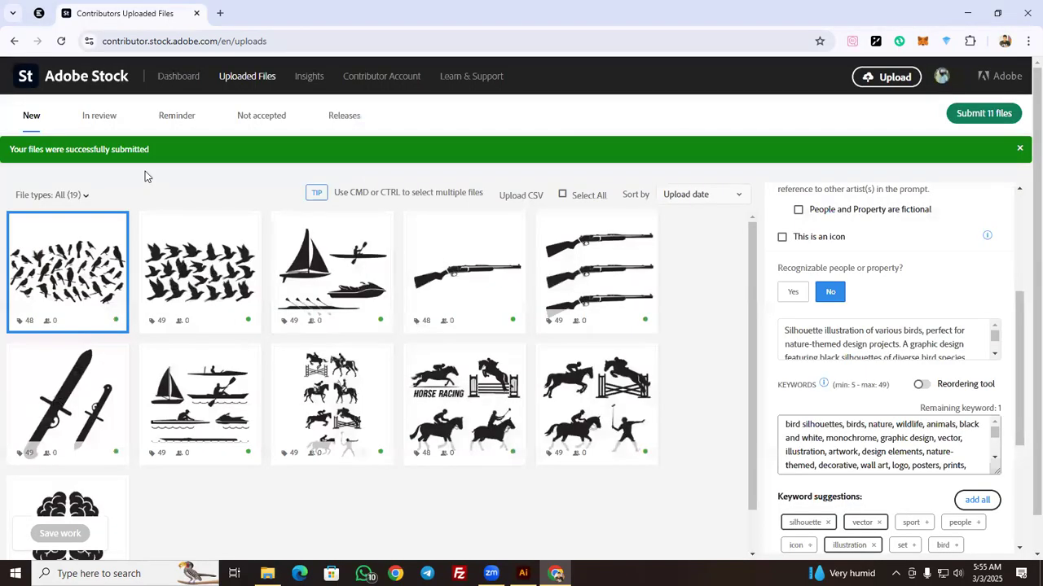
pyautogui.click(102, 119)
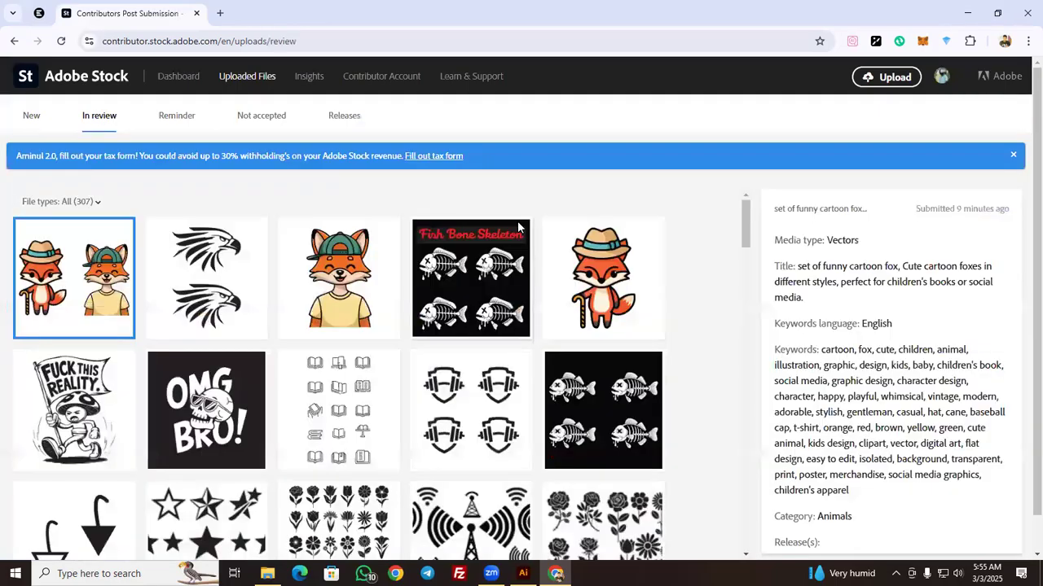